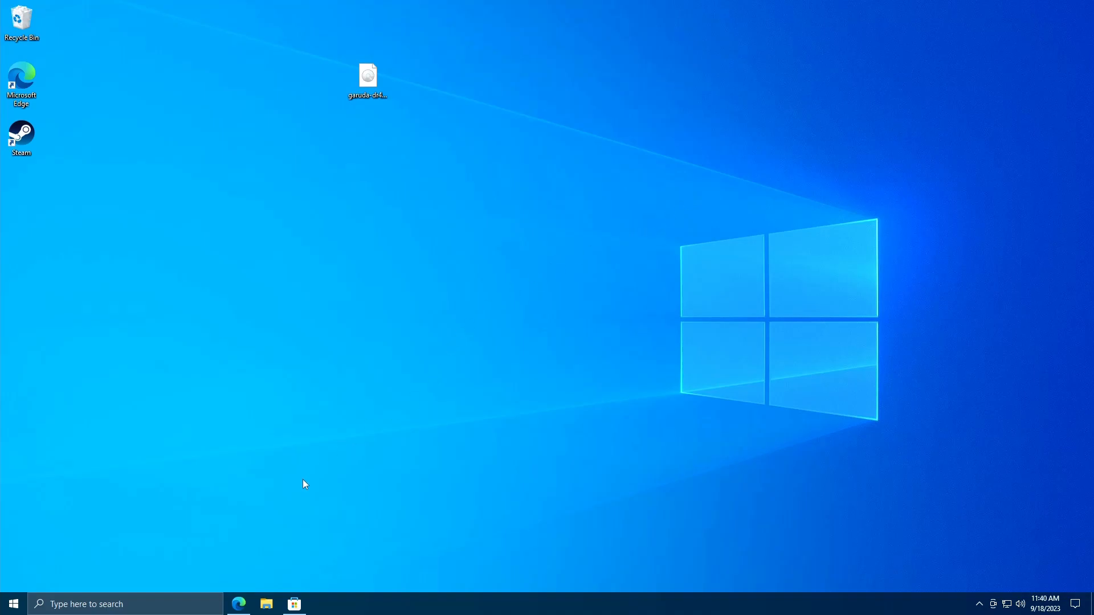
# Step: Switch to Microsoft Edge, review the desktop environments listed on the Garuda Linux home page, and open its download page
pyautogui.click(239, 604)
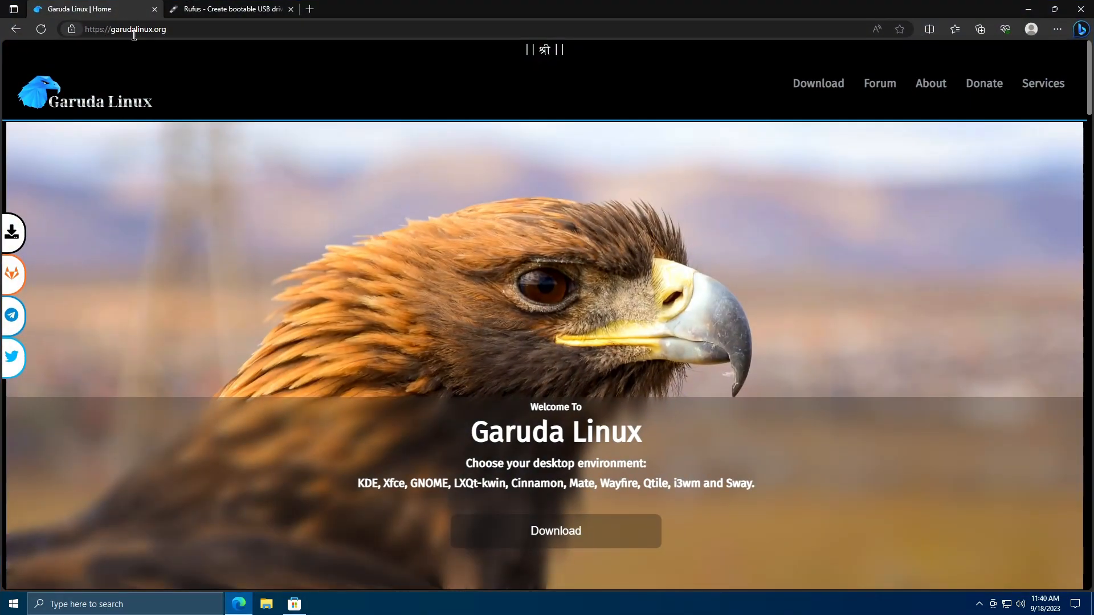
pyautogui.scroll(-3, 486, 246)
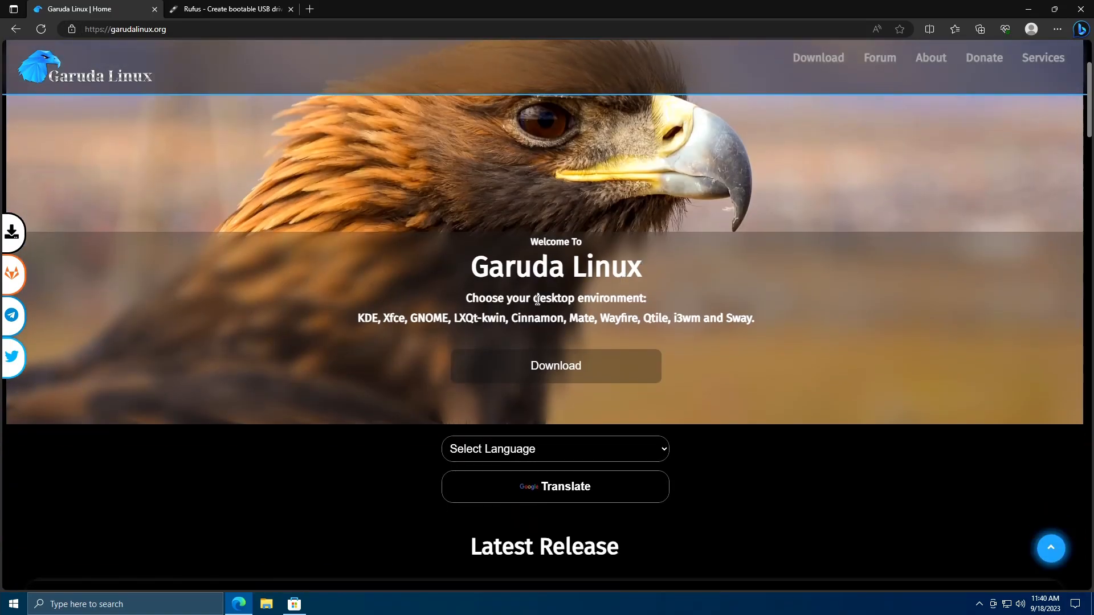
pyautogui.moveTo(355, 318); pyautogui.dragTo(772, 329)
pyautogui.click(752, 322)
pyautogui.click(564, 366)
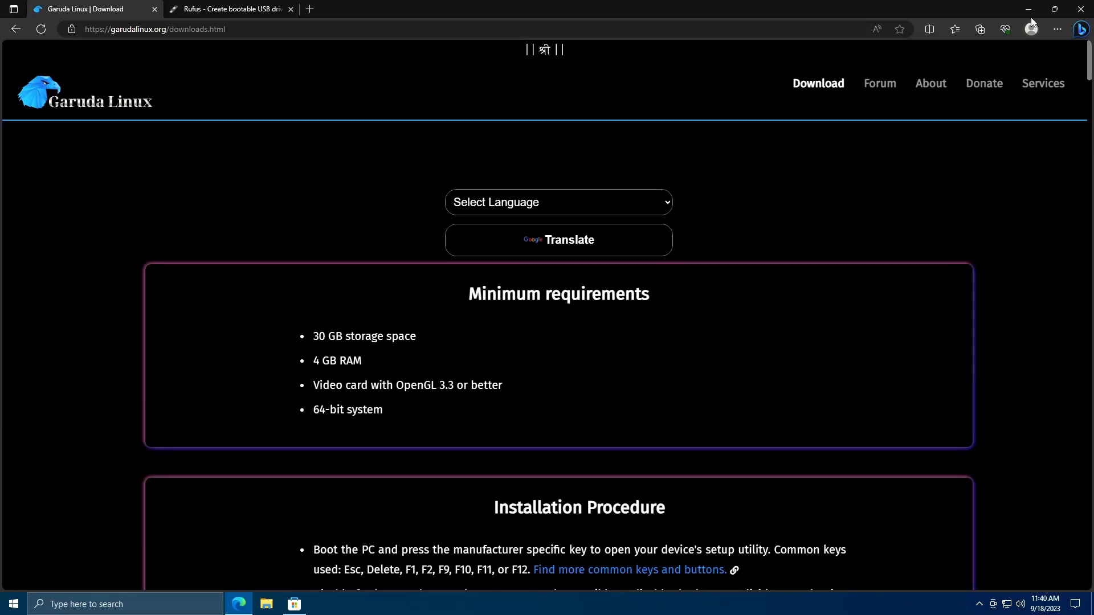
pyautogui.click(1028, 10)
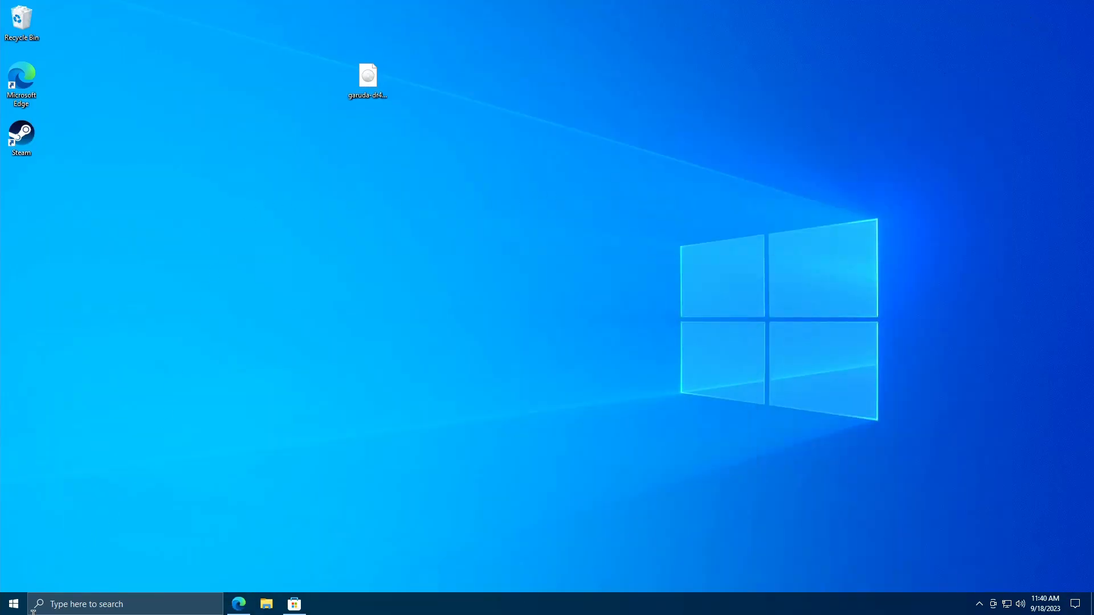
pyautogui.click(13, 603)
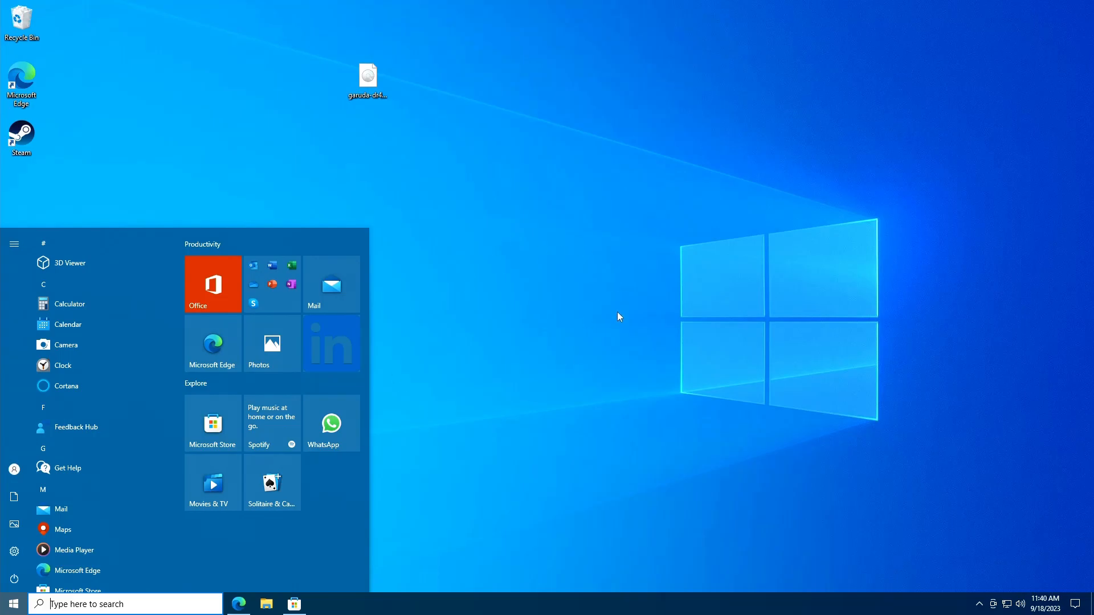
pyautogui.click(428, 440)
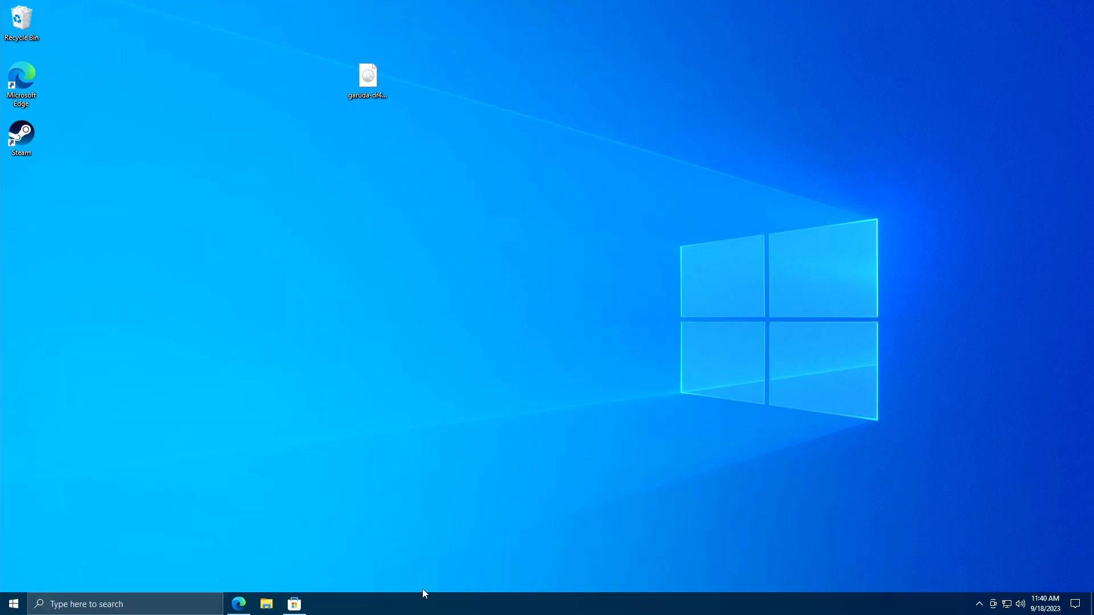
pyautogui.click(266, 604)
pyautogui.moveTo(367, 125); pyautogui.dragTo(359, 174)
pyautogui.click(846, 171)
pyautogui.click(239, 604)
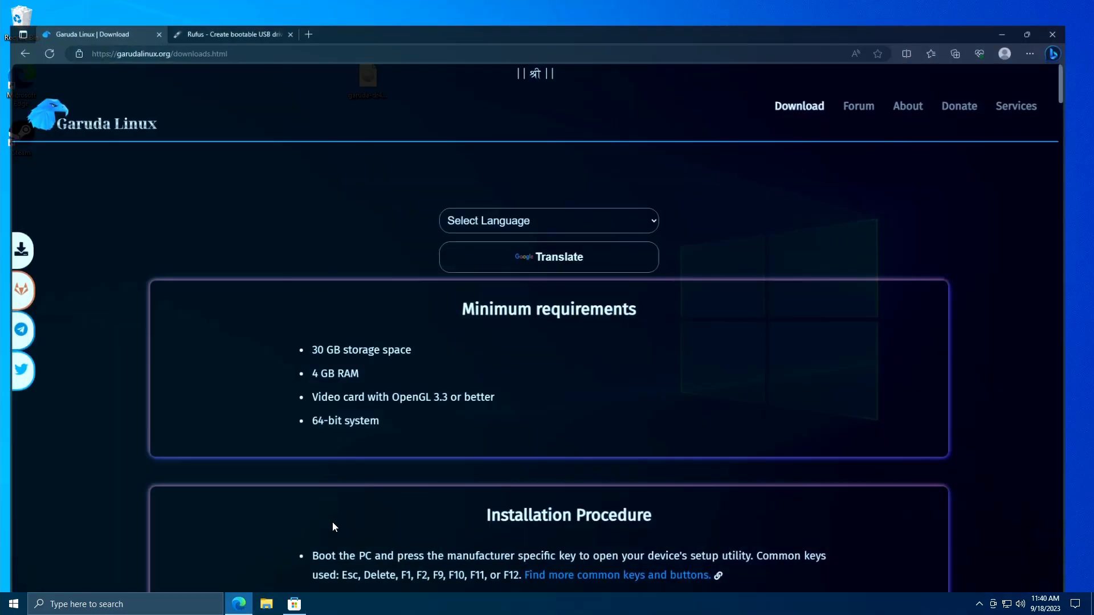
# Step: Read the minimum requirements on the Garuda Linux download page, including the 64-bit system requirement
pyautogui.scroll(-1, 320, 513)
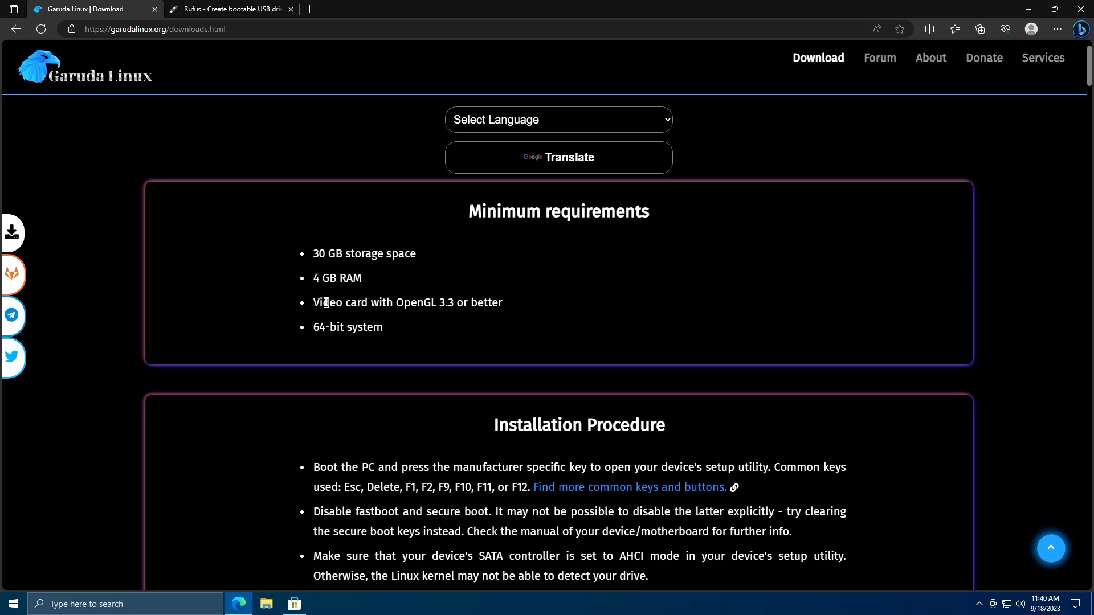
pyautogui.moveTo(347, 328); pyautogui.dragTo(364, 326)
pyautogui.click(386, 328)
# Step: Check the PC's RAM and system type through the System entry in Control Panel, and close the opened windows
pyautogui.click(135, 608)
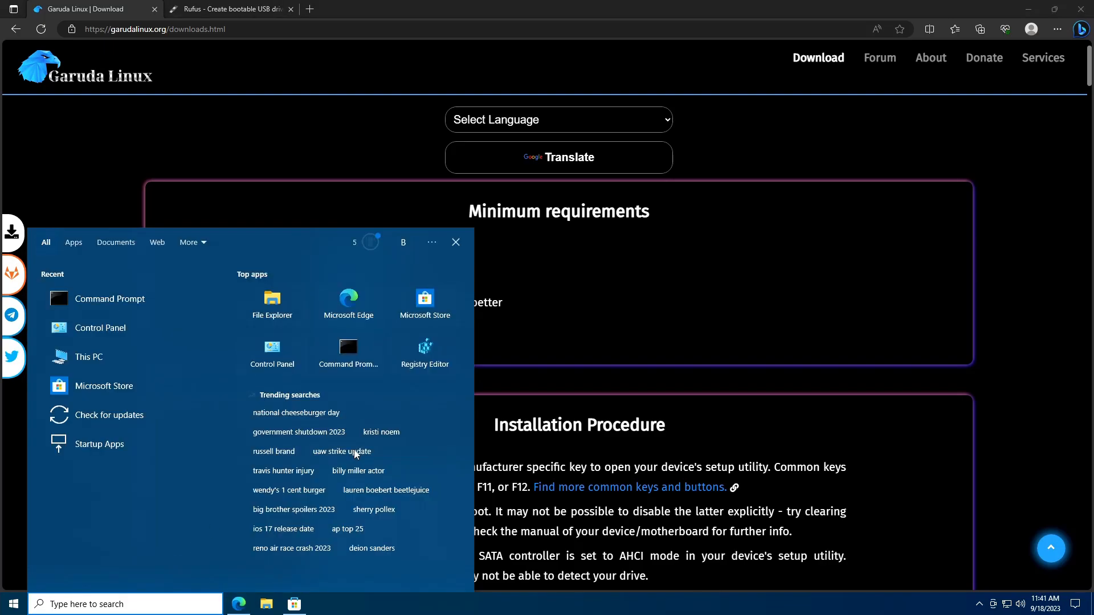
pyautogui.write('control panel')
pyautogui.press('Return')
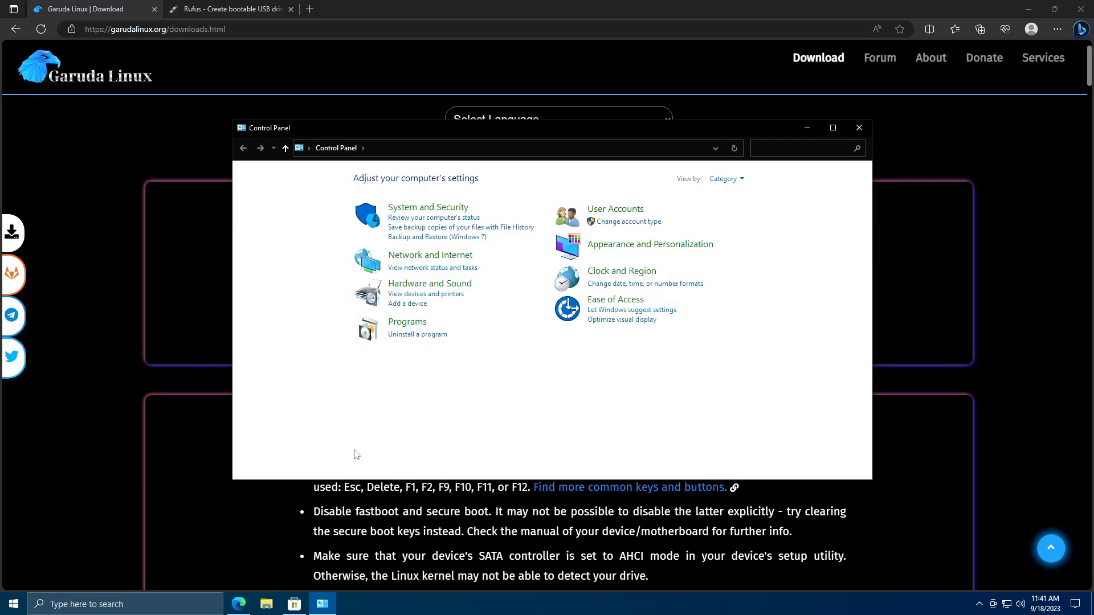
pyautogui.click(422, 207)
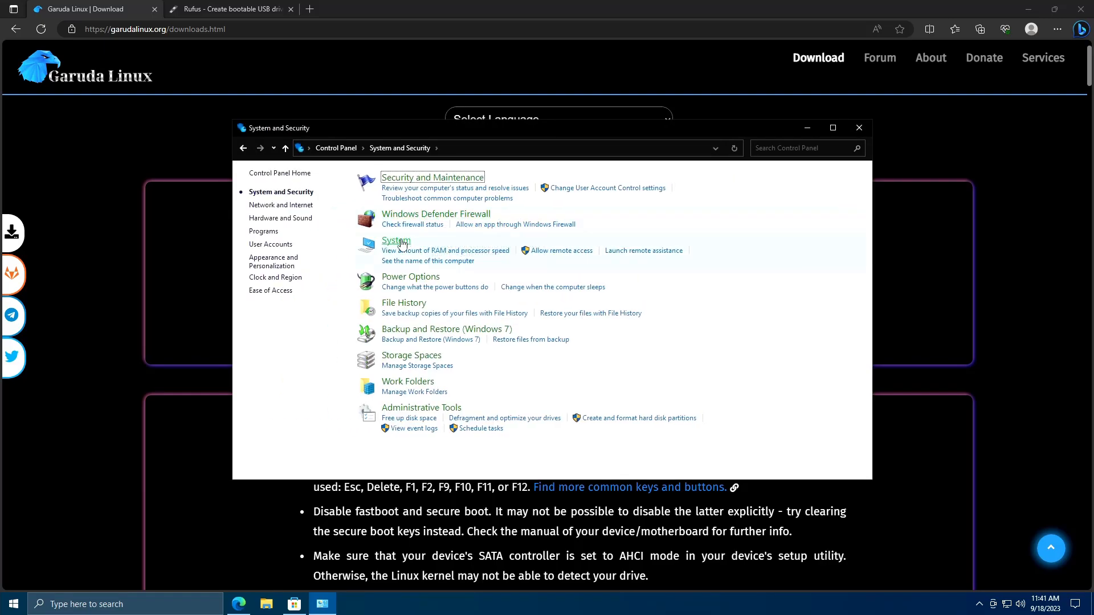
pyautogui.click(401, 242)
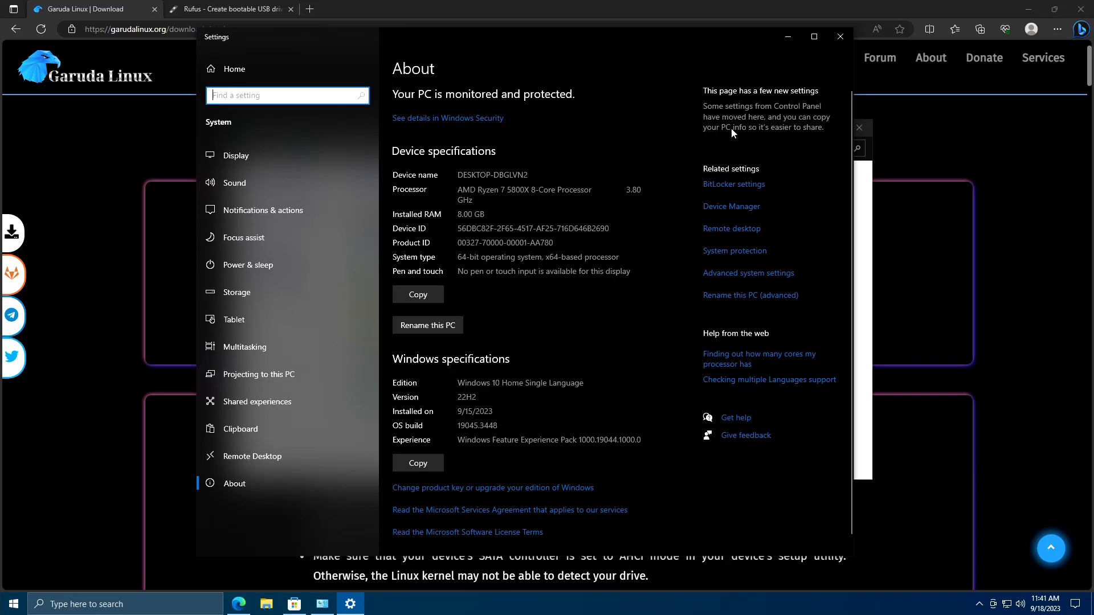
pyautogui.click(840, 36)
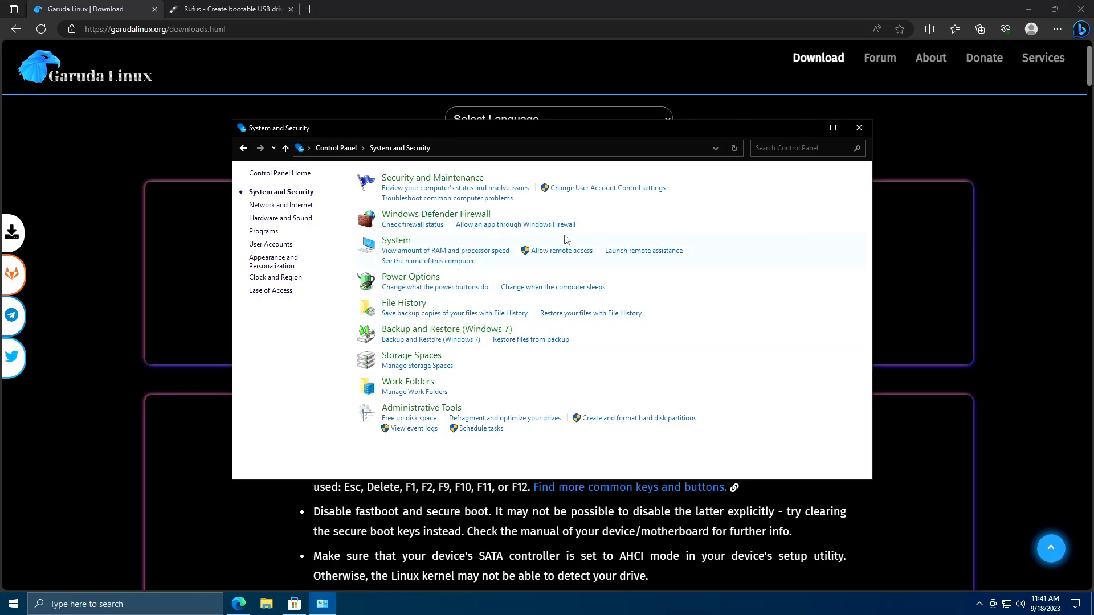
pyautogui.click(860, 126)
# Step: Read the minimum requirements, the installation procedure and the dual-booting recommendation on the Garuda Linux download page
pyautogui.moveTo(385, 329); pyautogui.dragTo(314, 251)
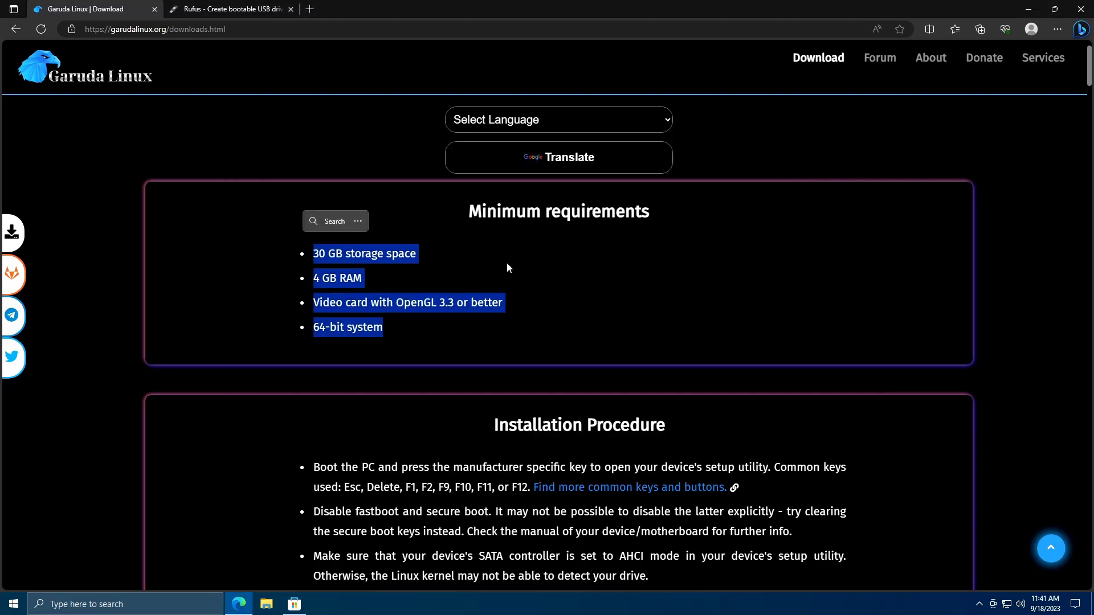
pyautogui.click(507, 263)
pyautogui.scroll(-6, 507, 263)
pyautogui.scroll(-1, 468, 229)
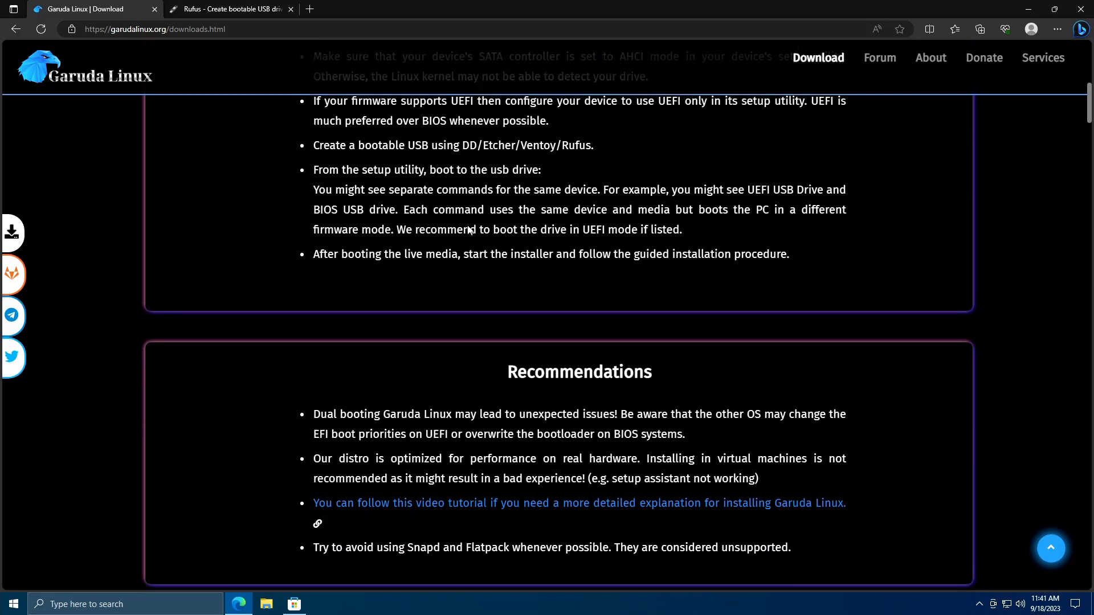
pyautogui.scroll(-4, 468, 229)
pyautogui.moveTo(308, 173); pyautogui.dragTo(623, 172)
pyautogui.click(537, 175)
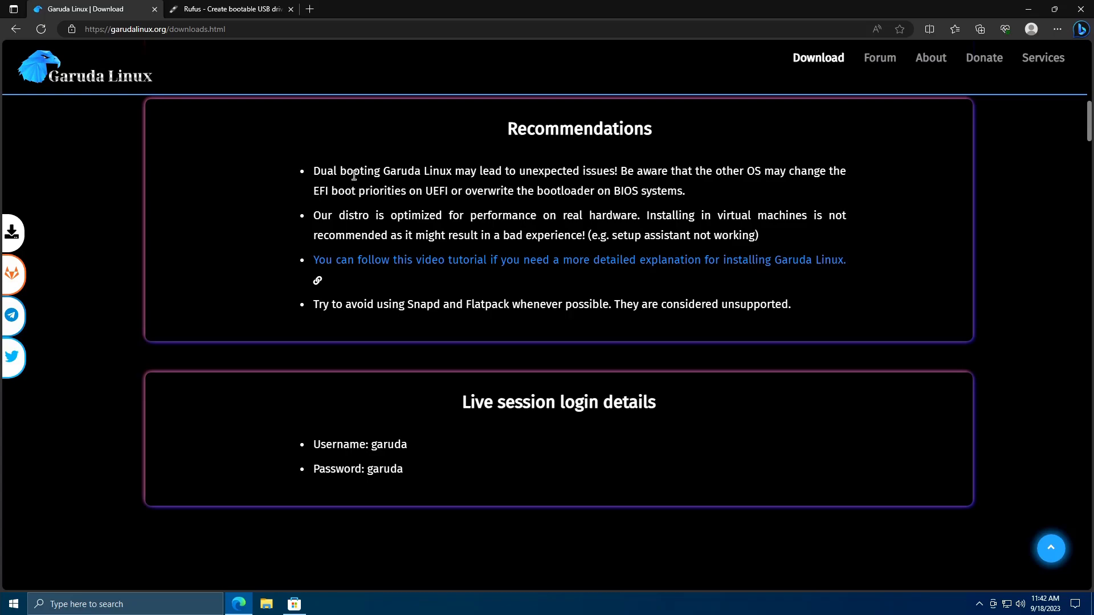
# Step: Examine the live session login details and the Garuda KDE Dr460nized edition with its download options
pyautogui.scroll(-8, 276, 226)
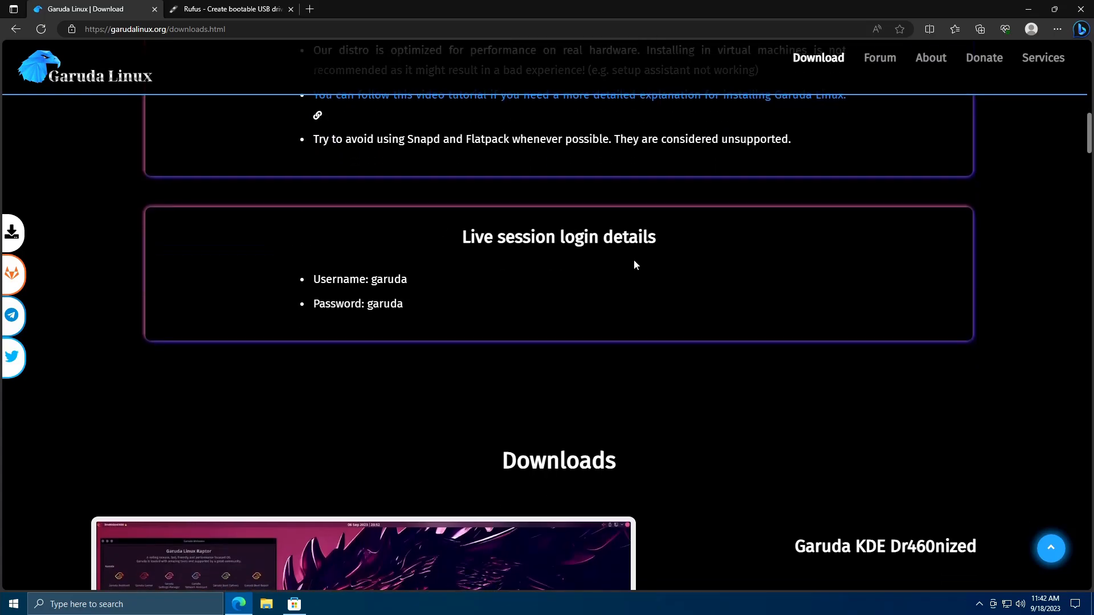
pyautogui.scroll(-2, 531, 203)
pyautogui.scroll(2, 712, 198)
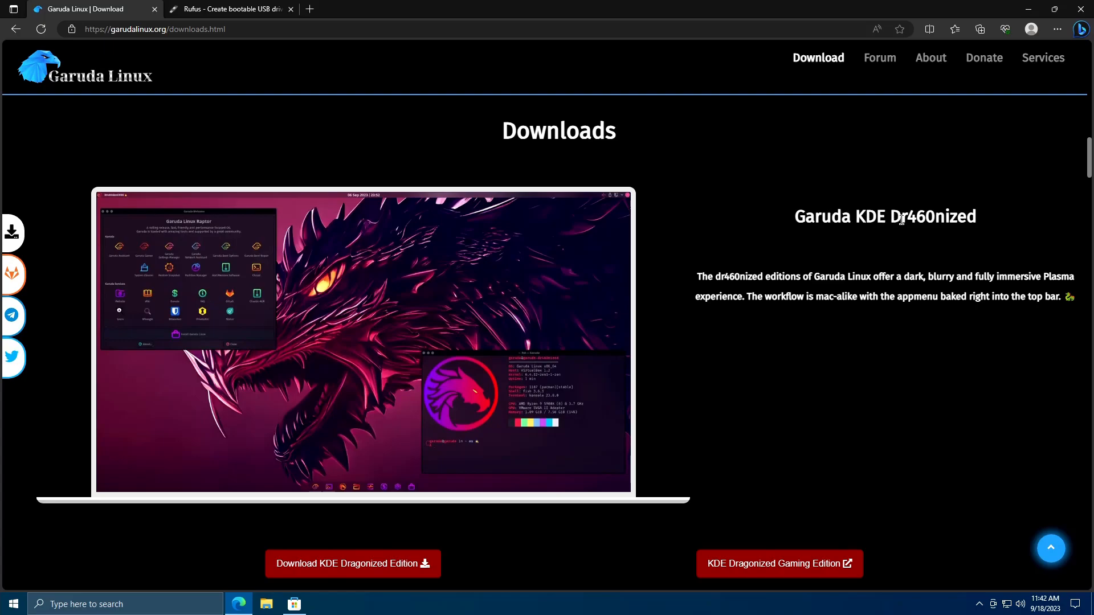
pyautogui.scroll(-2, 940, 224)
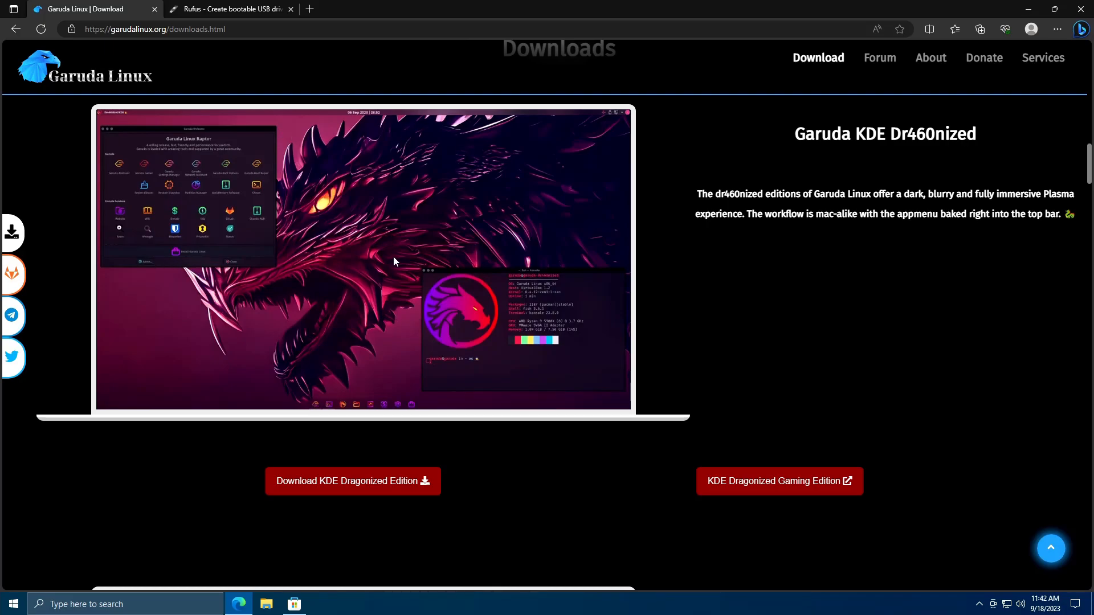
pyautogui.scroll(-1, 453, 240)
pyautogui.scroll(1, 459, 241)
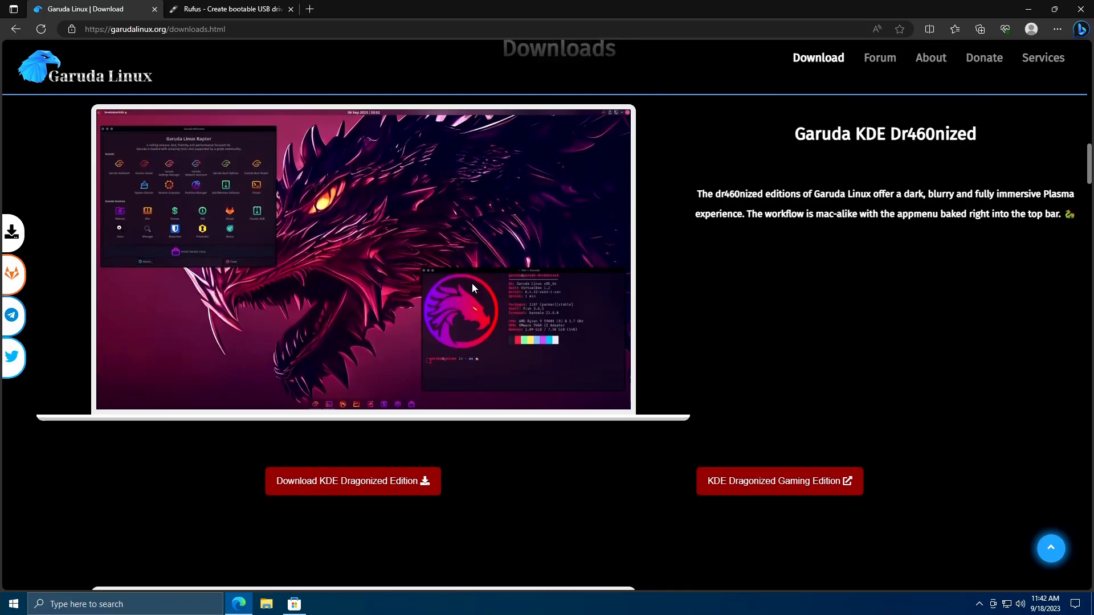
pyautogui.scroll(-3, 423, 285)
pyautogui.scroll(5, 423, 287)
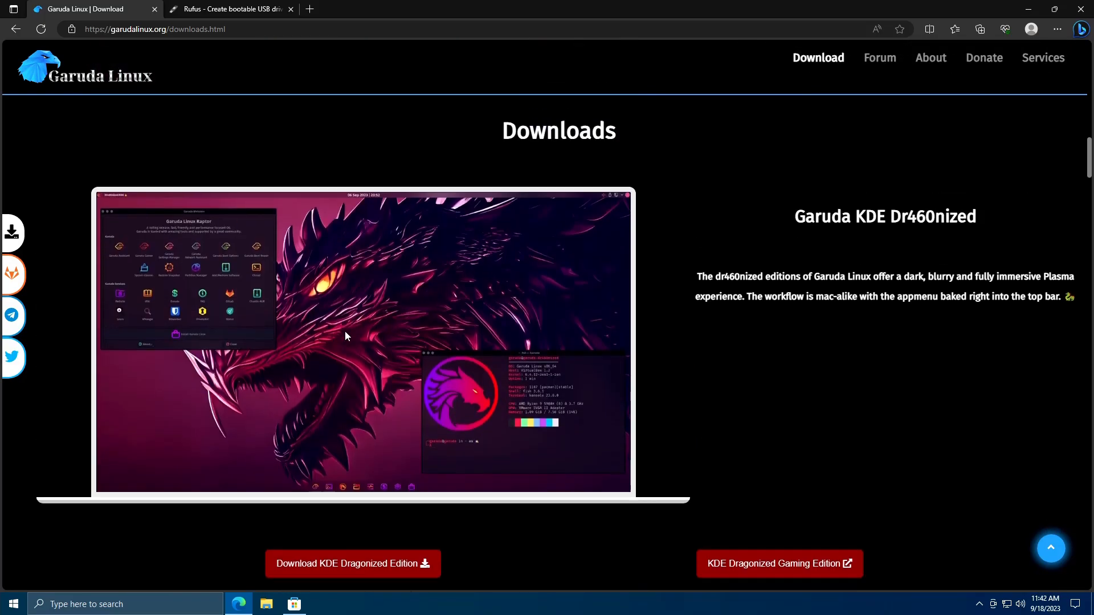
pyautogui.scroll(-2, 382, 293)
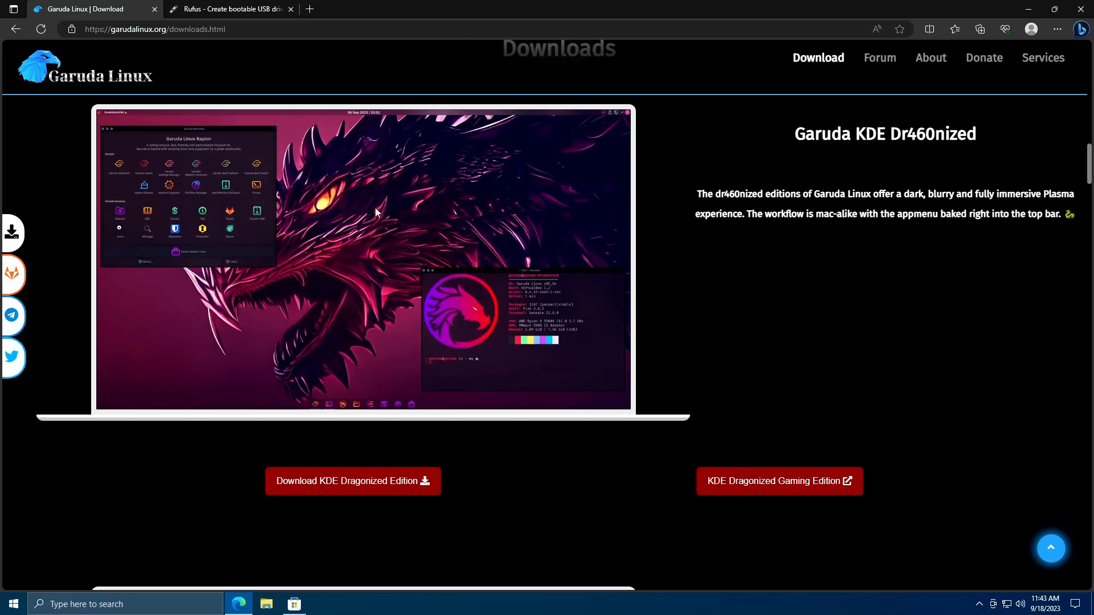
# Step: Look over the Garuda GNOME and Cinnamon editions in the list of downloads
pyautogui.scroll(-6, 392, 215)
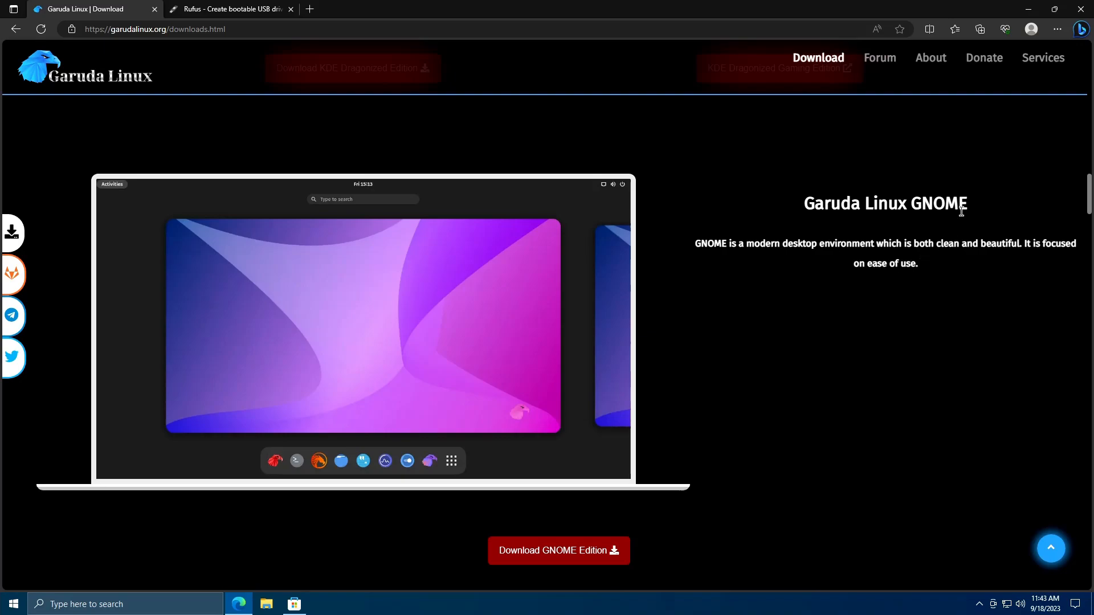
pyautogui.scroll(-1, 490, 357)
pyautogui.scroll(1, 490, 356)
pyautogui.scroll(-3, 444, 330)
pyautogui.scroll(-10, 443, 329)
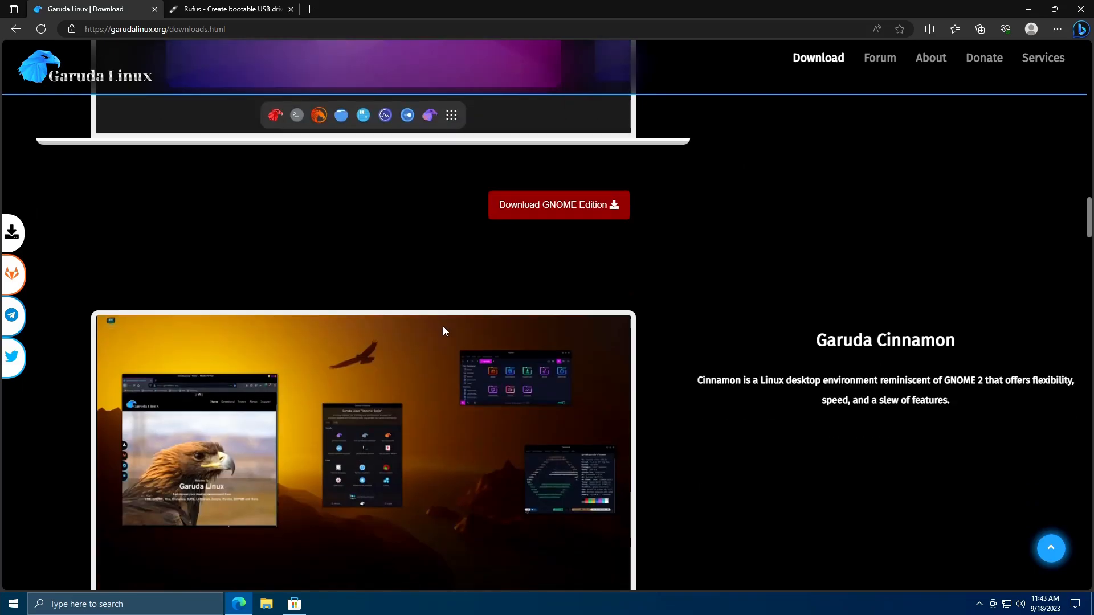
pyautogui.scroll(-3, 399, 326)
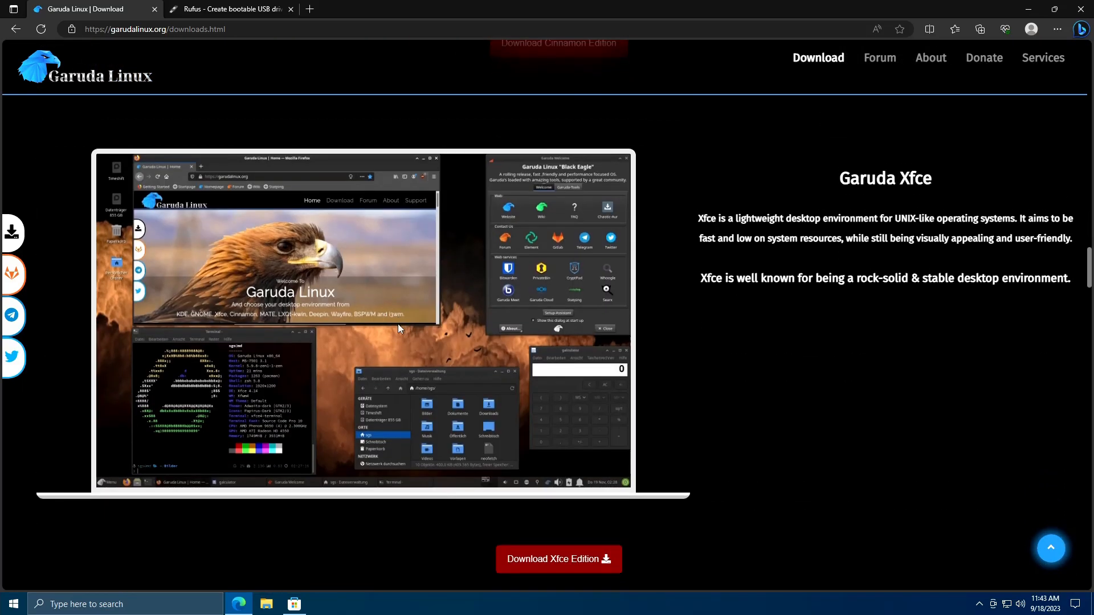
# Step: Compare the Garuda Xfce, Mate and LXQT-Kwin editions in the list of downloads
pyautogui.scroll(-15, 860, 203)
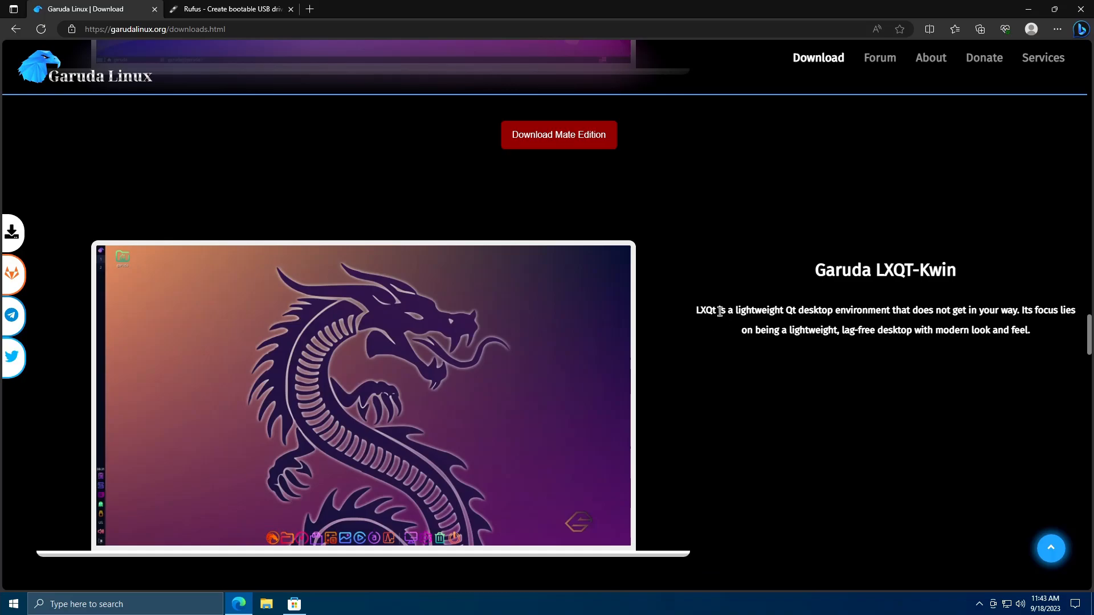
pyautogui.scroll(15, 869, 354)
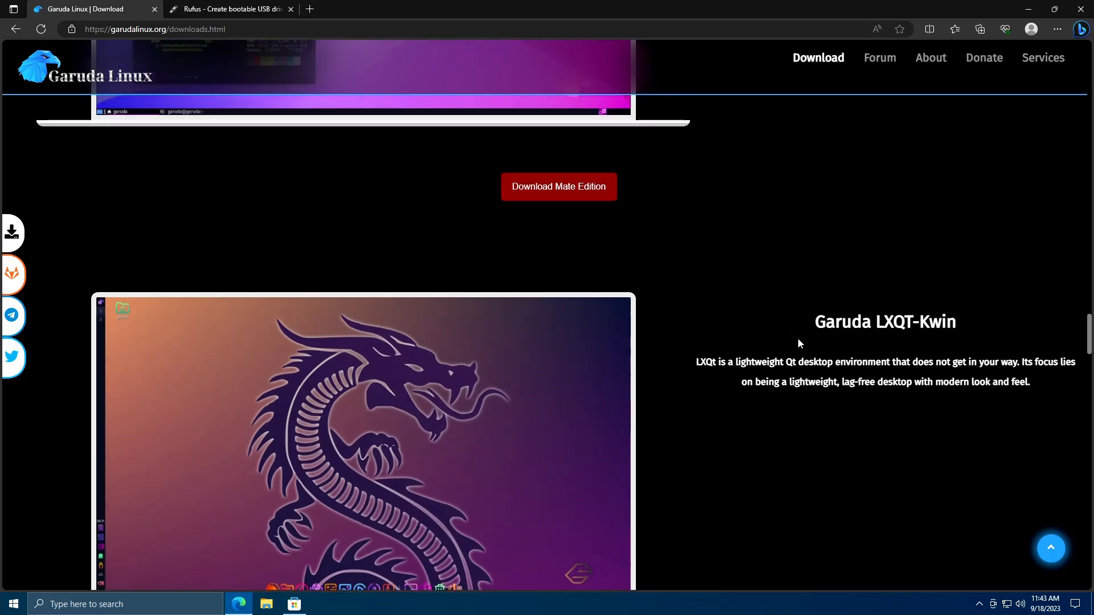
pyautogui.scroll(-15, 813, 473)
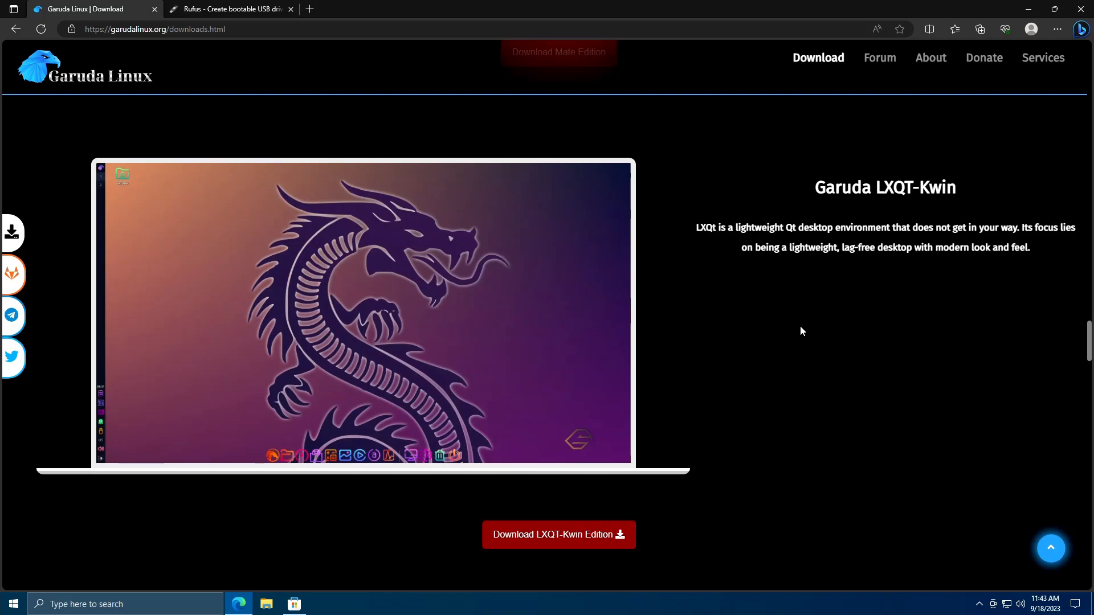
pyautogui.scroll(15, 776, 357)
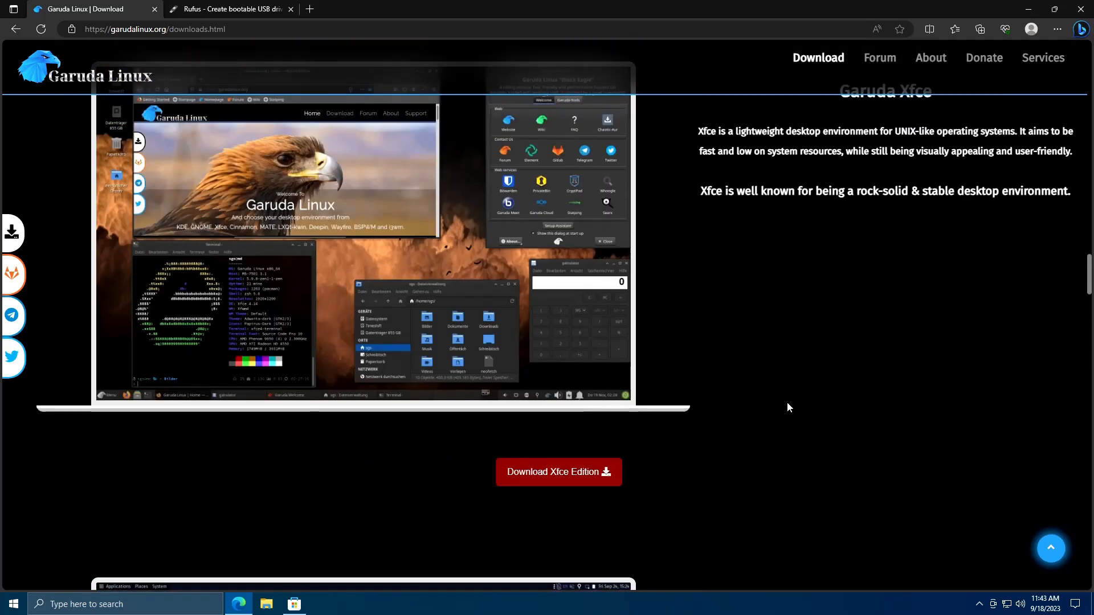
pyautogui.scroll(2, 683, 342)
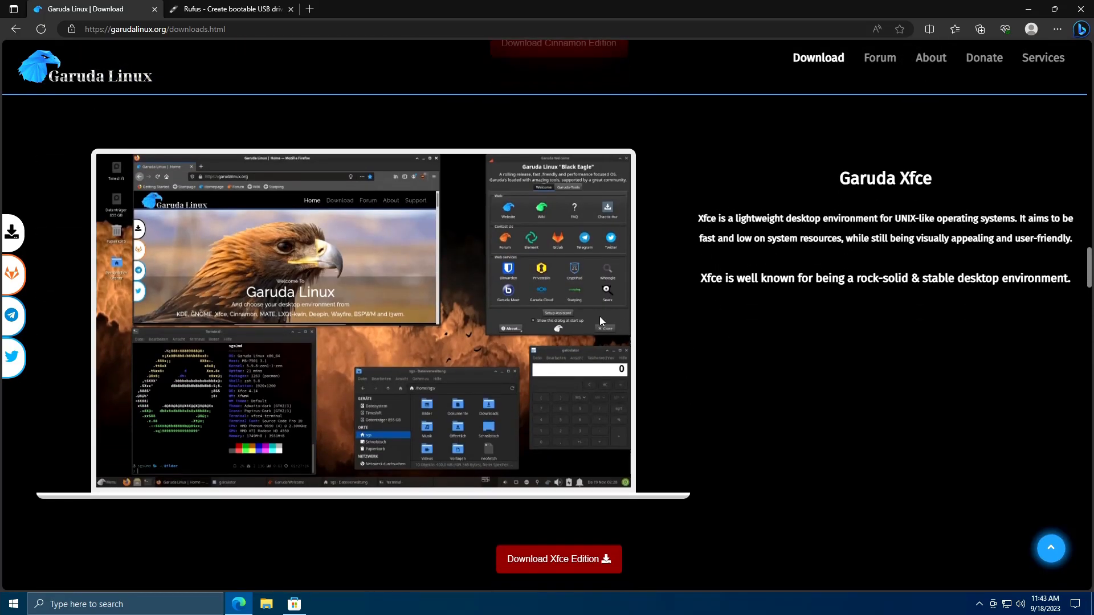
pyautogui.scroll(-15, 686, 324)
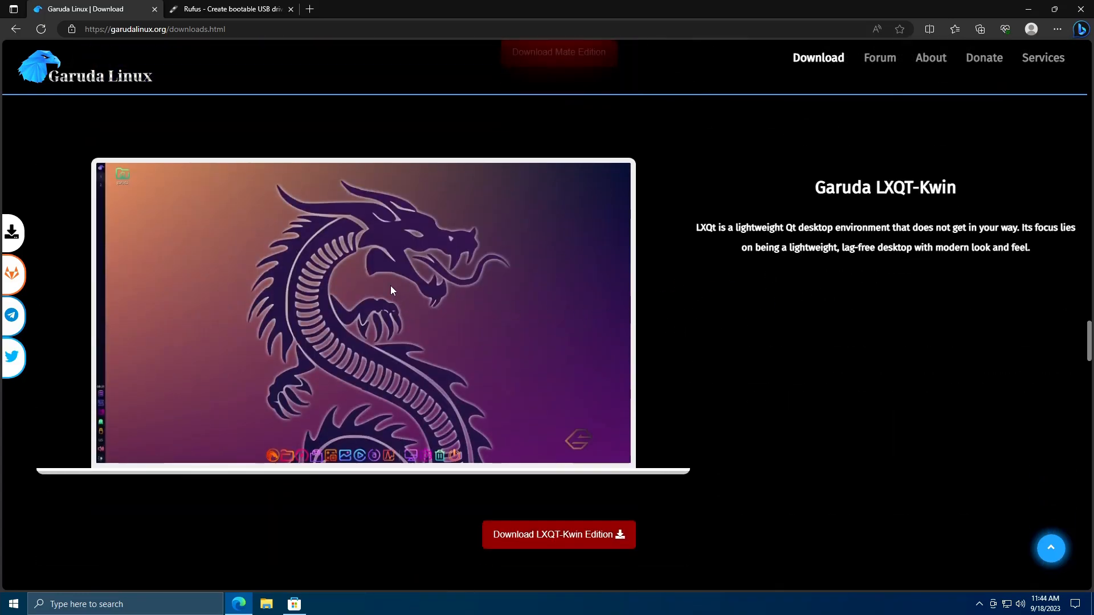
pyautogui.scroll(10, 456, 291)
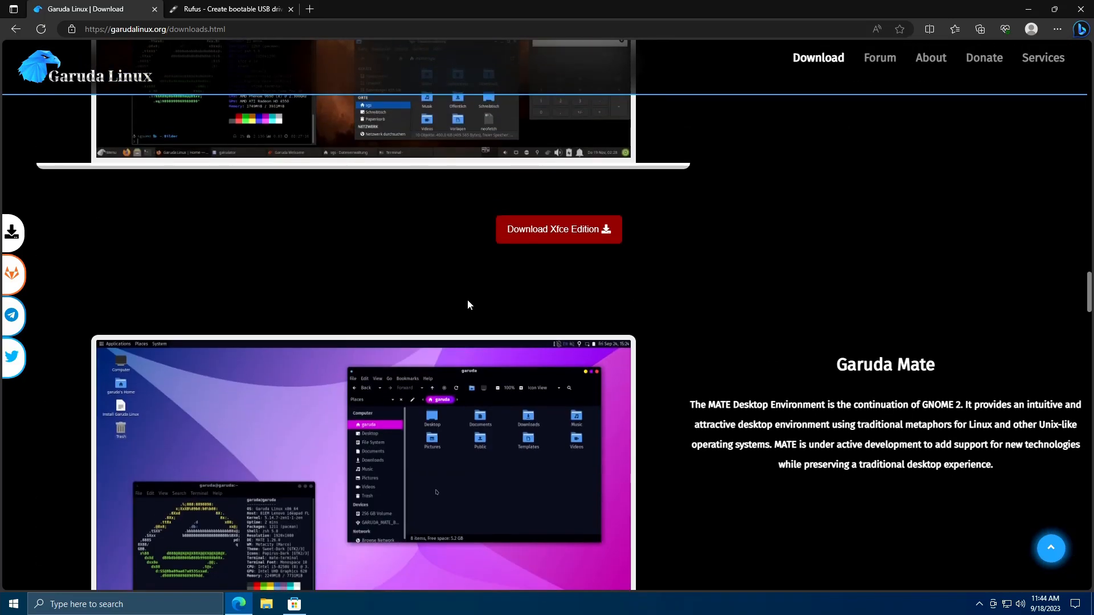
# Step: Look over the Garuda Wayfire and Sway editions further along the list of downloads
pyautogui.scroll(-15, 467, 302)
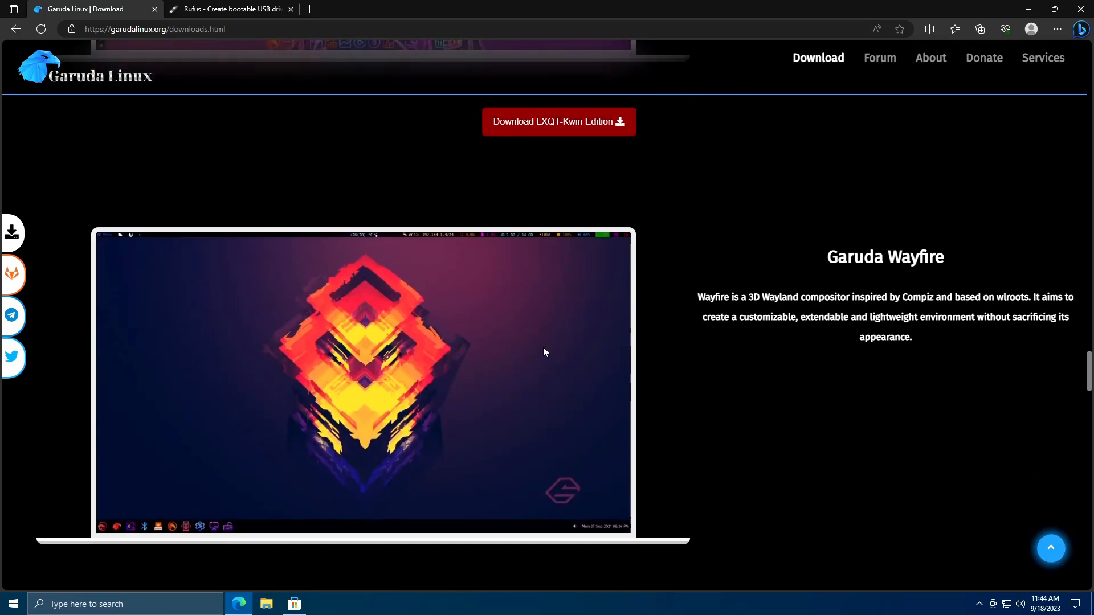
pyautogui.scroll(-7, 545, 349)
pyautogui.scroll(-2, 476, 333)
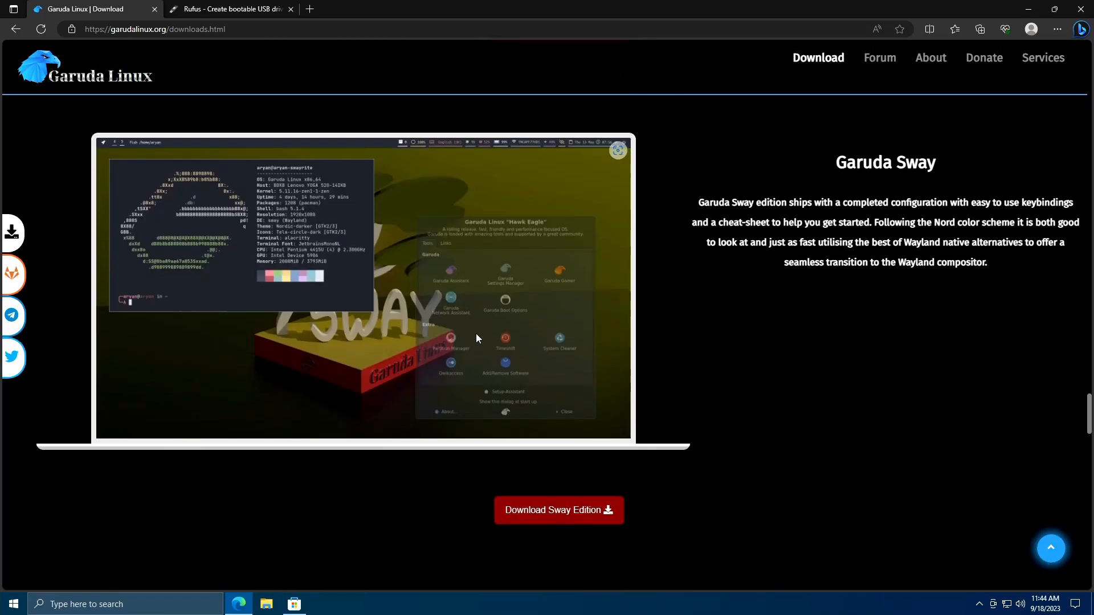
pyautogui.scroll(3, 476, 334)
pyautogui.scroll(-2, 342, 350)
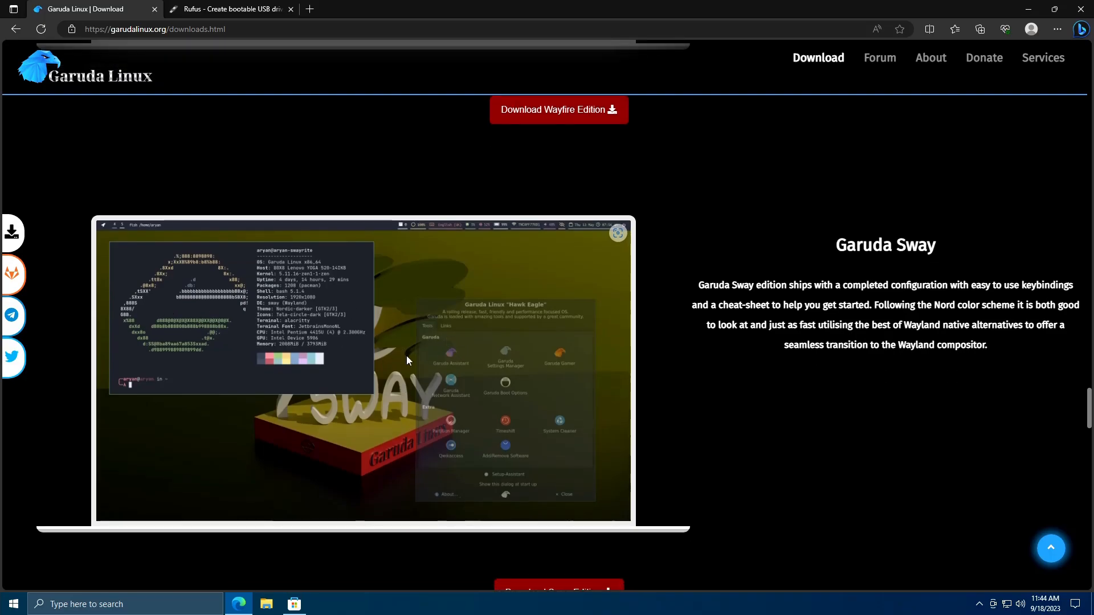
# Step: Return to the Garuda KDE Dr460nized edition and start downloading its ISO from Sourceforge
pyautogui.scroll(2, 453, 376)
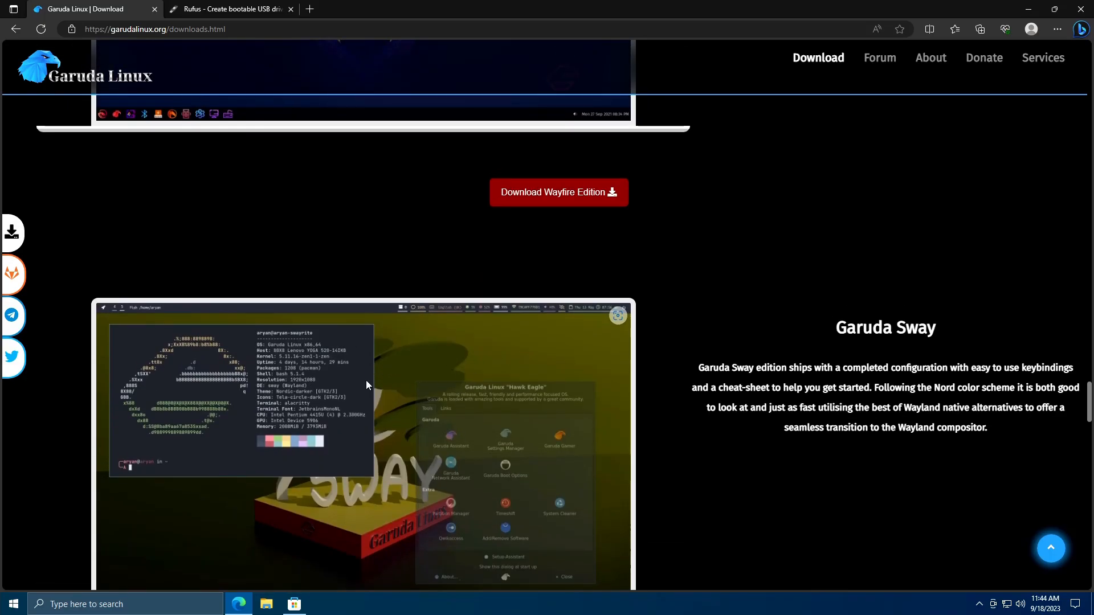
pyautogui.scroll(-2, 401, 348)
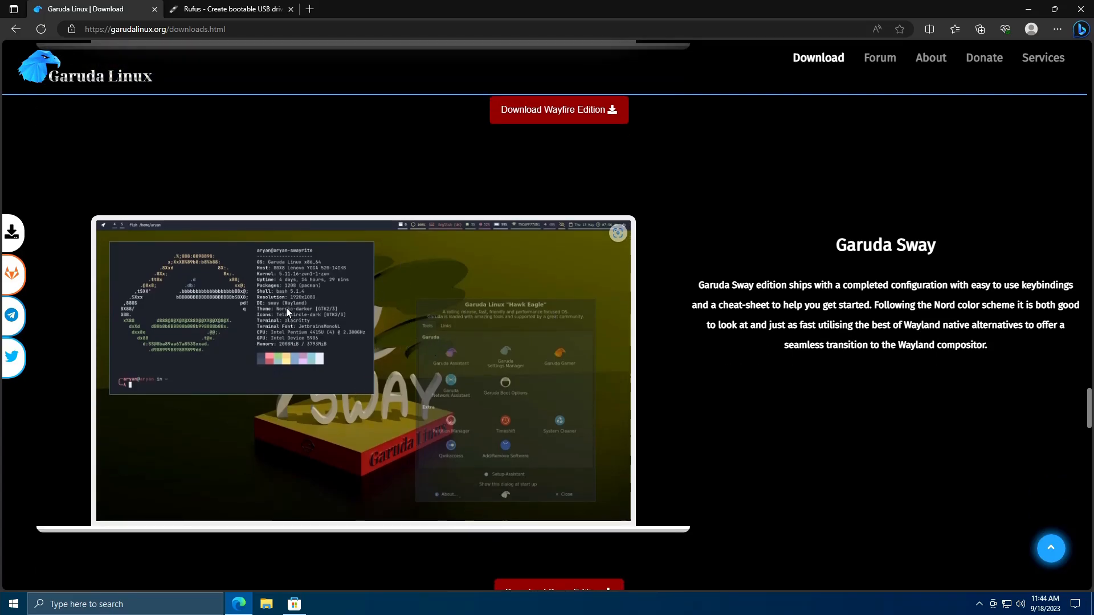
pyautogui.scroll(6, 365, 330)
pyautogui.scroll(20, 381, 343)
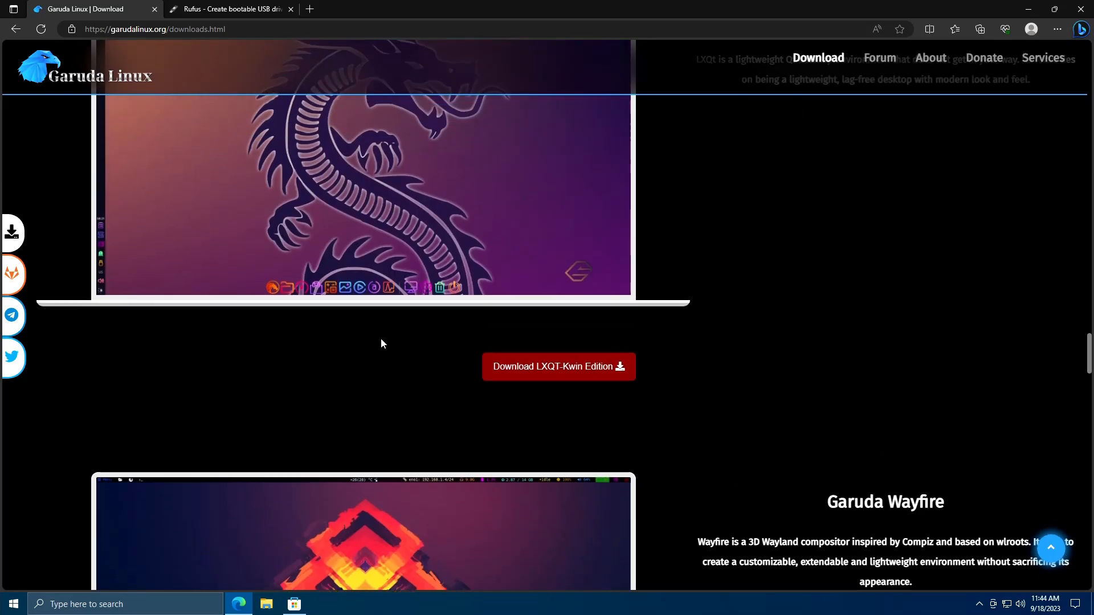
pyautogui.scroll(20, 524, 306)
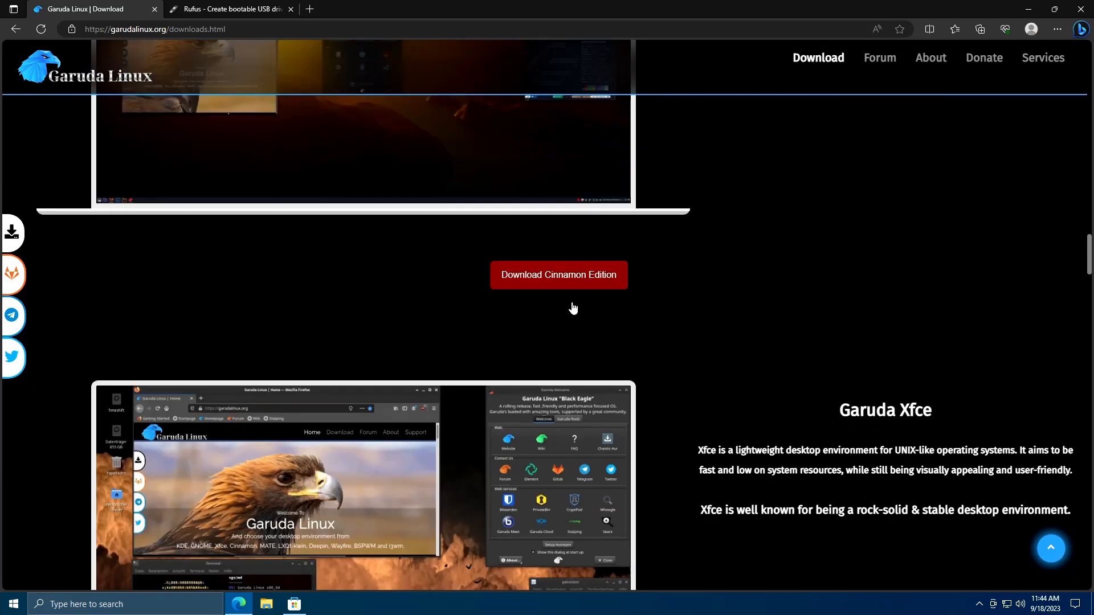
pyautogui.scroll(1, 477, 294)
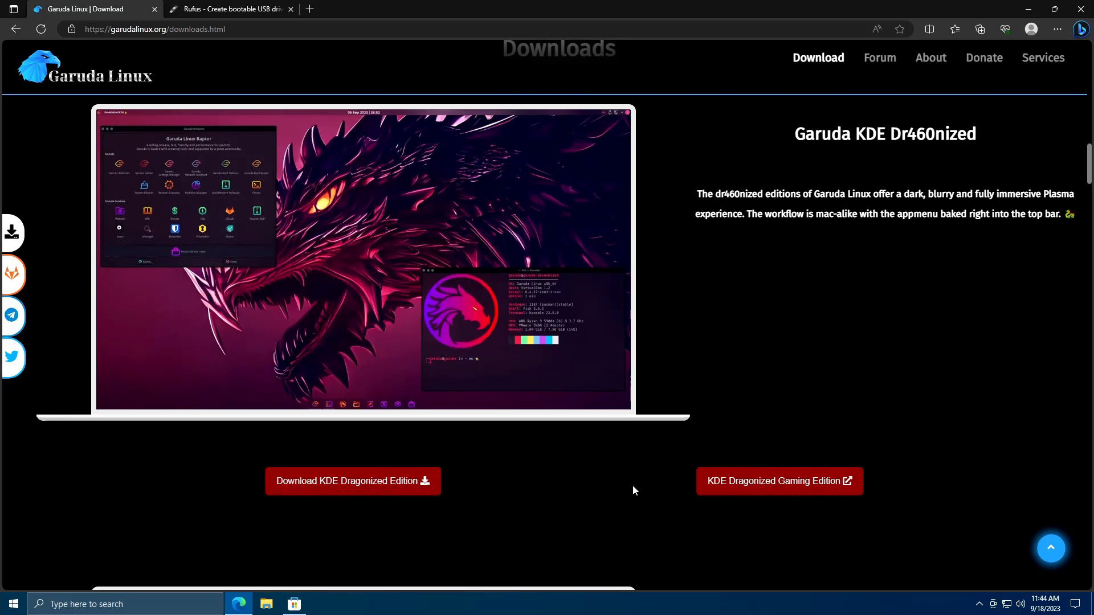
pyautogui.moveTo(354, 483)
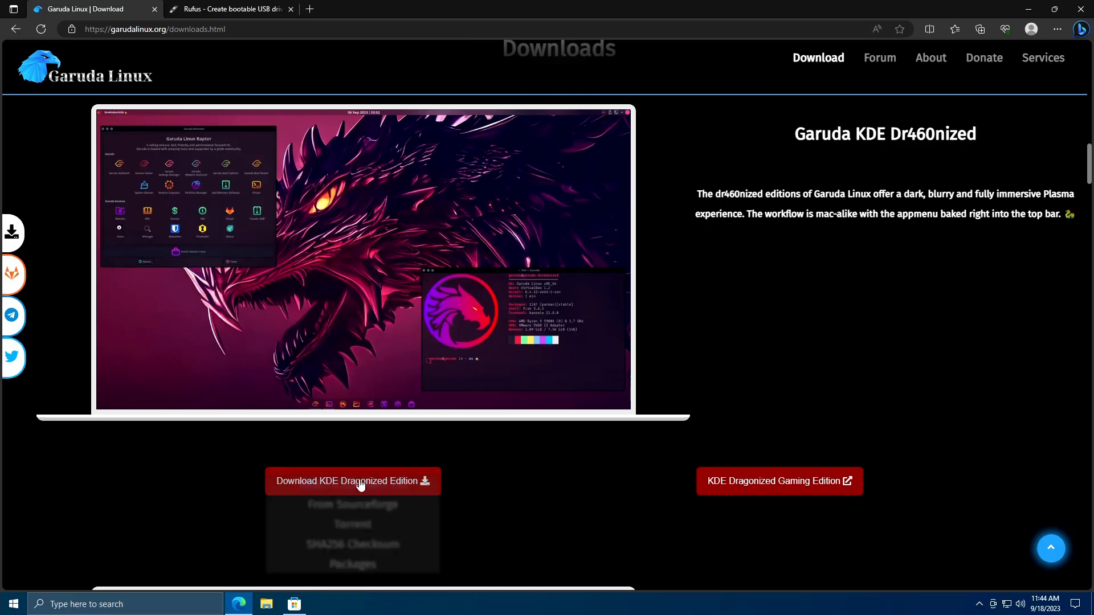
pyautogui.click(350, 512)
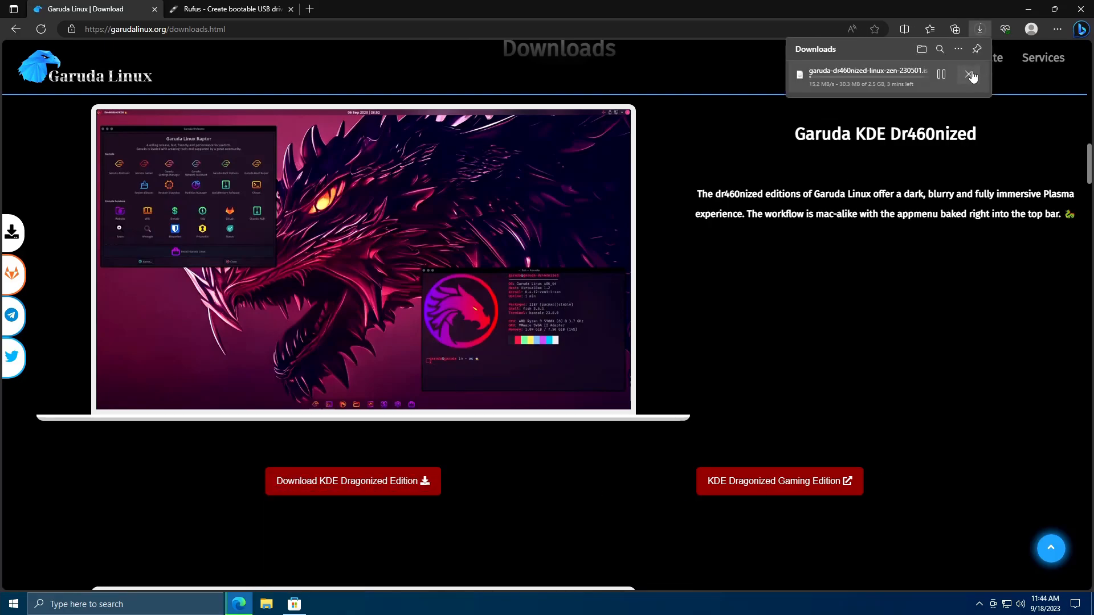
# Step: Cancel the running Garuda Dr460nized ISO download and dismiss the download list
pyautogui.click(971, 74)
pyautogui.click(698, 176)
pyautogui.moveTo(349, 490)
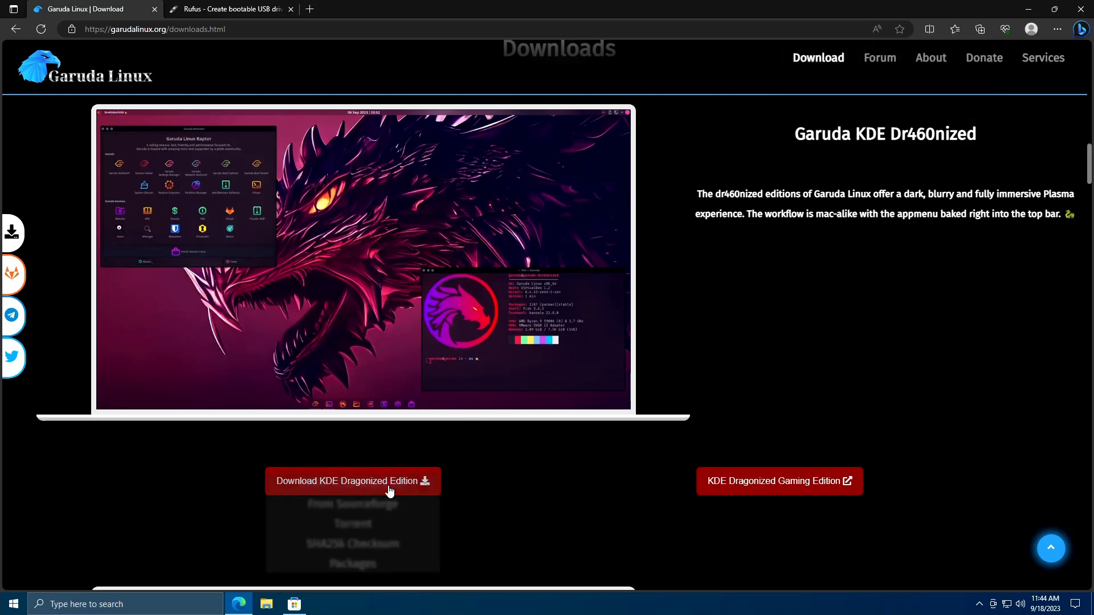
# Step: Close the Garuda page and download the standard Windows x64 release rufus-4.2.exe from the Rufus site
pyautogui.click(184, 11)
pyautogui.click(154, 10)
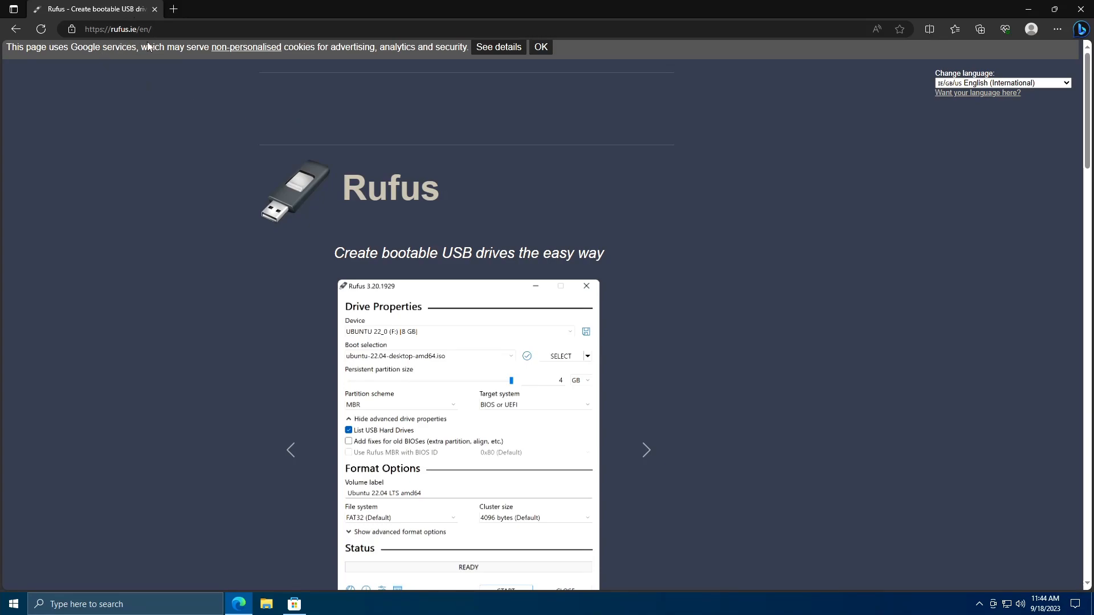
pyautogui.scroll(-2, 376, 188)
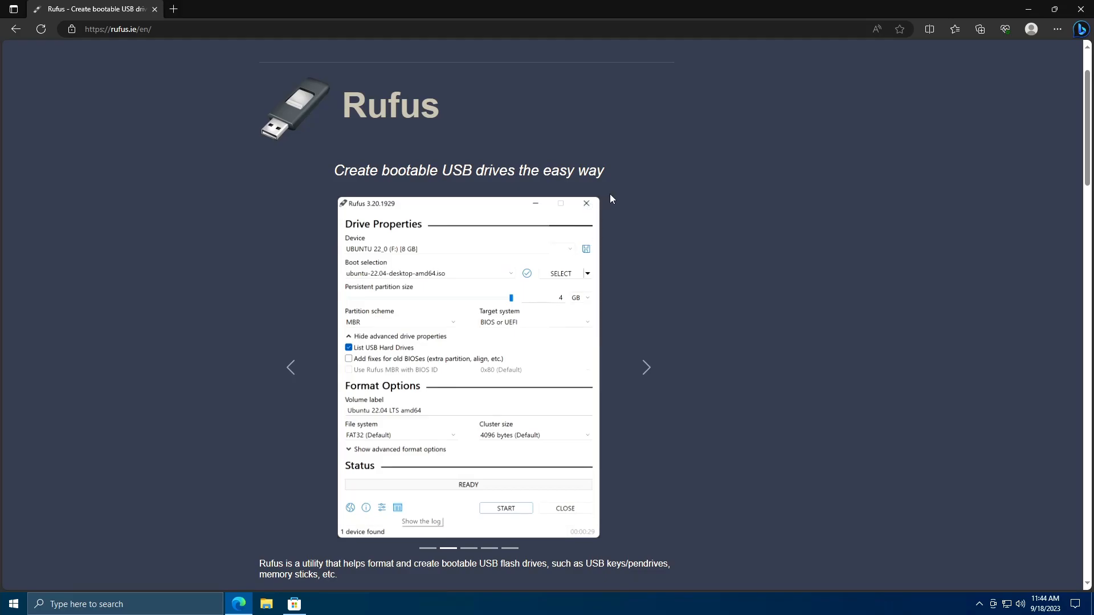
pyautogui.scroll(-10, 642, 211)
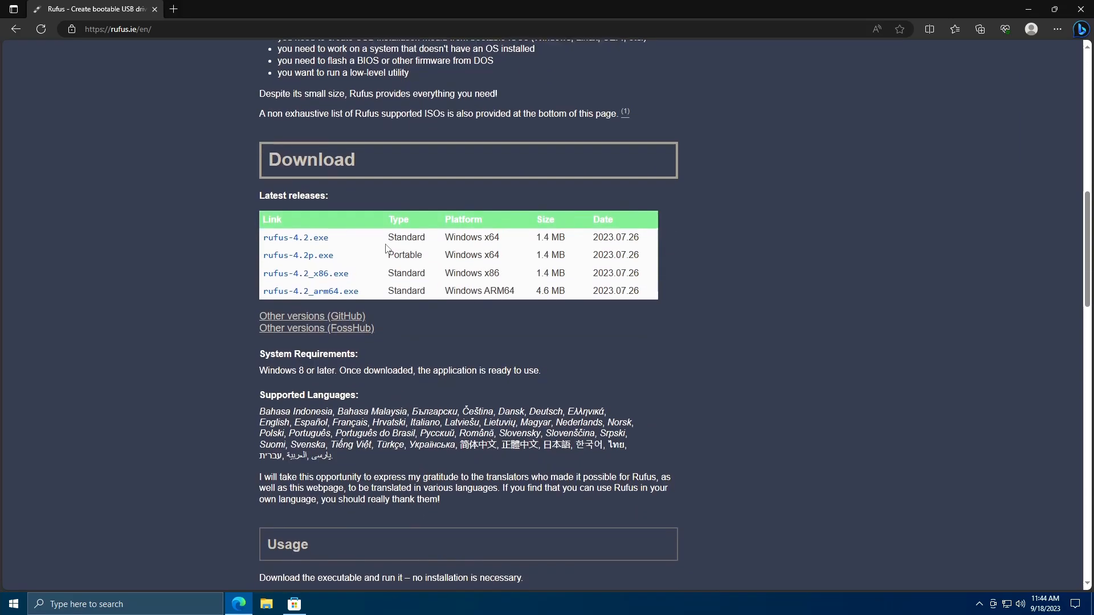
pyautogui.click(314, 238)
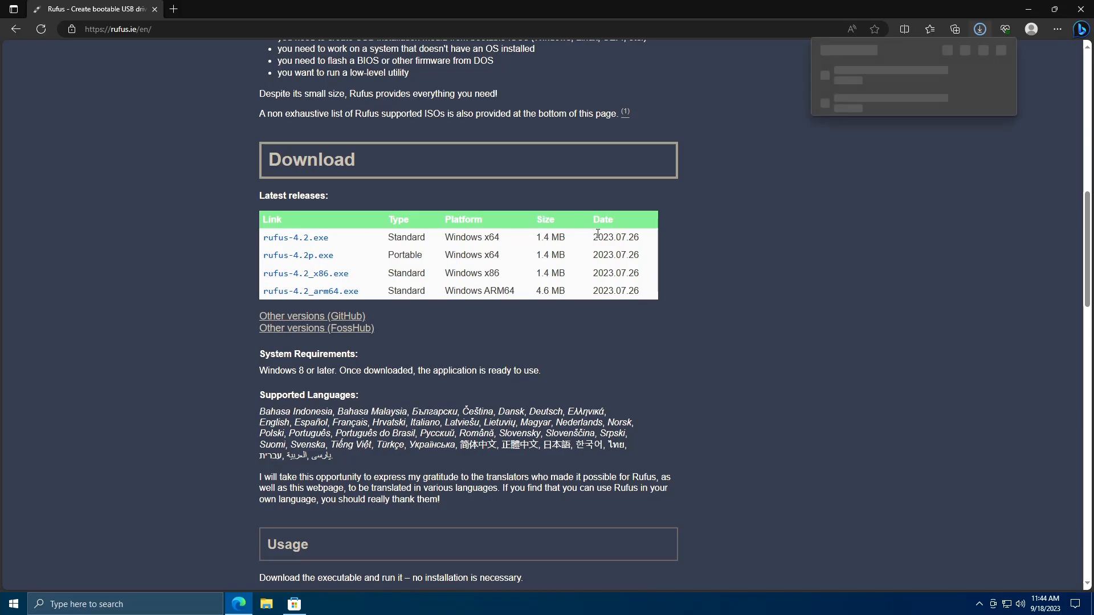
pyautogui.scroll(10, 646, 219)
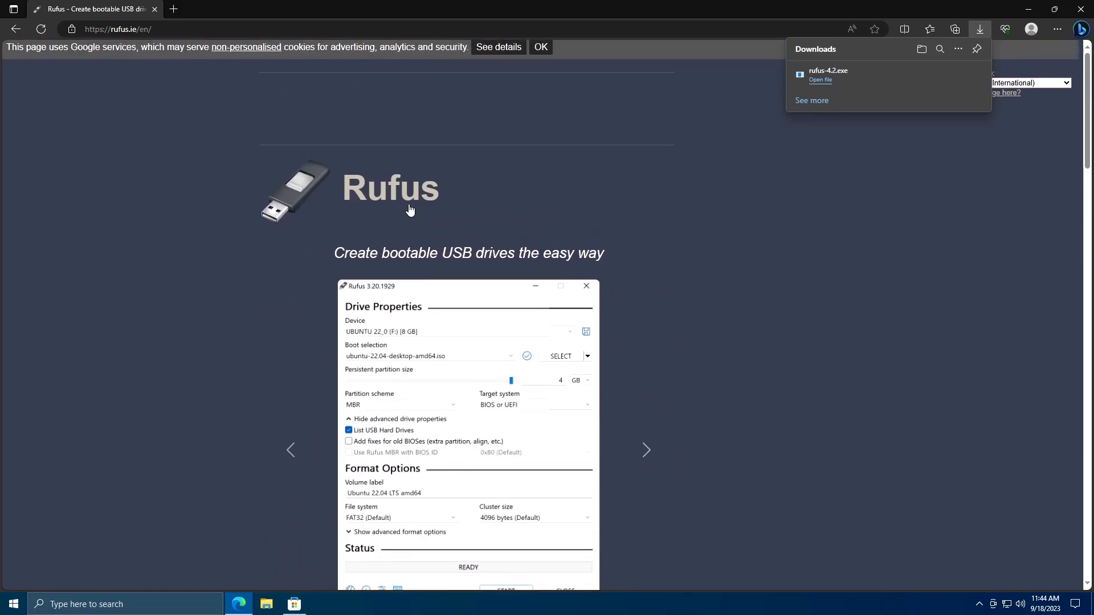
pyautogui.scroll(-15, 552, 214)
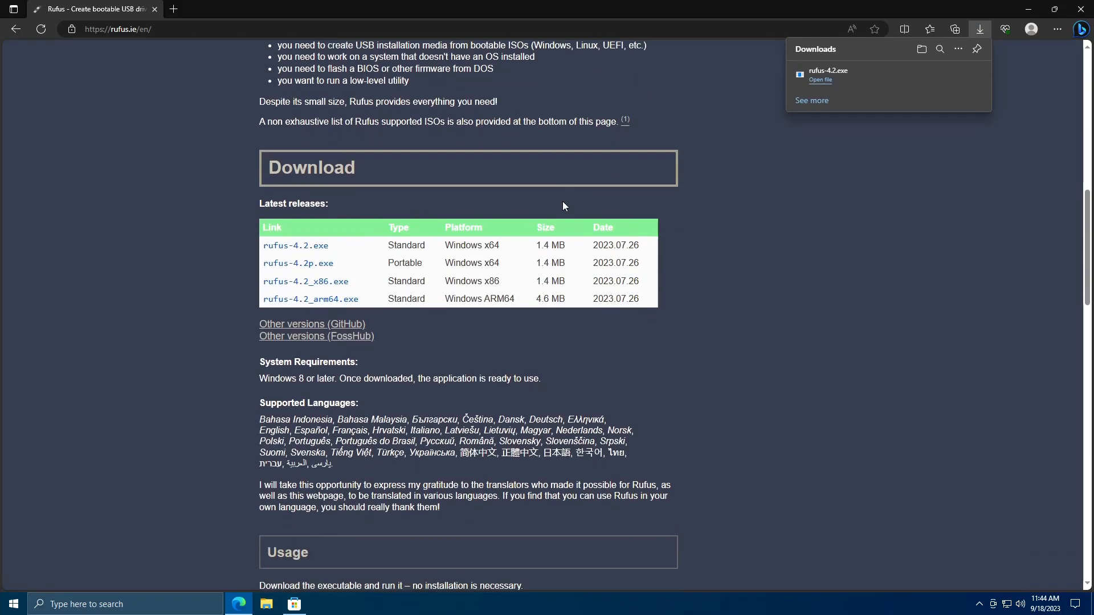
# Step: View the Rufus listing in the Microsoft Store, and close both the store and the browser
pyautogui.click(294, 604)
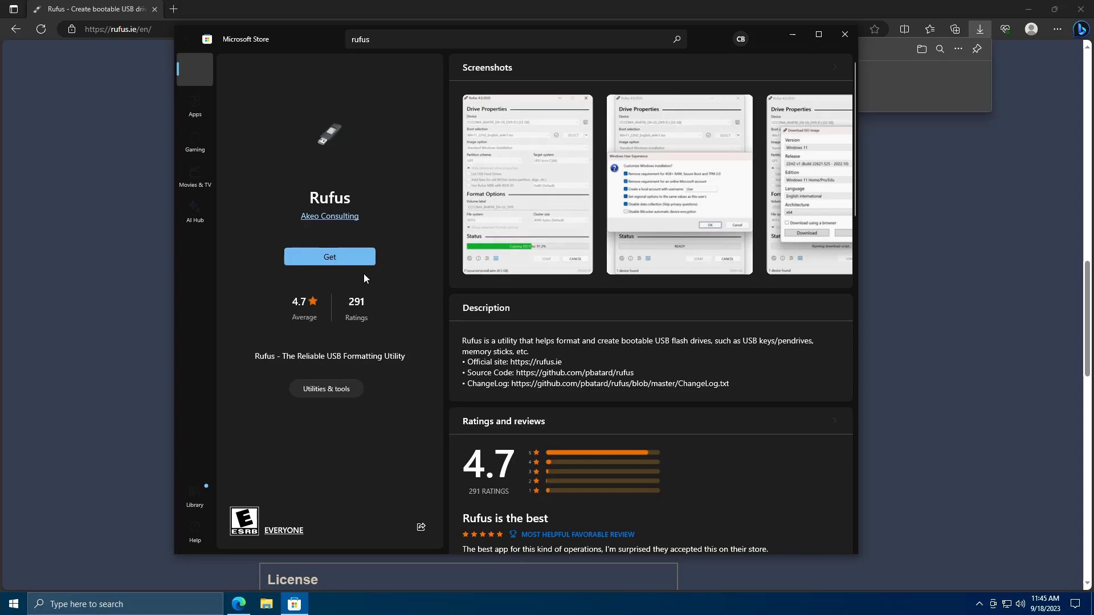
pyautogui.click(845, 34)
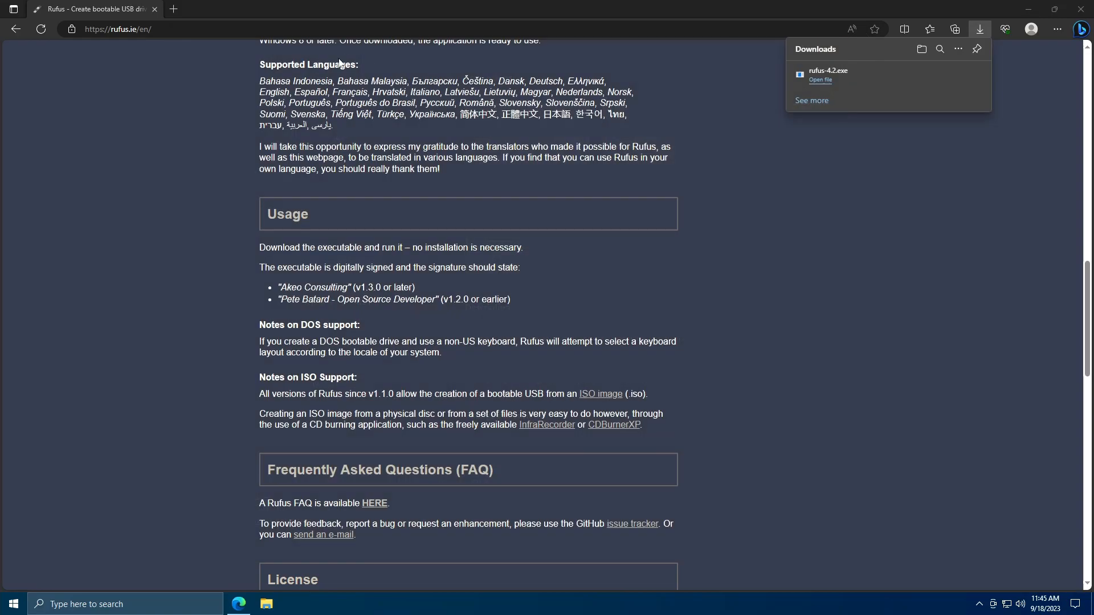
pyautogui.click(154, 9)
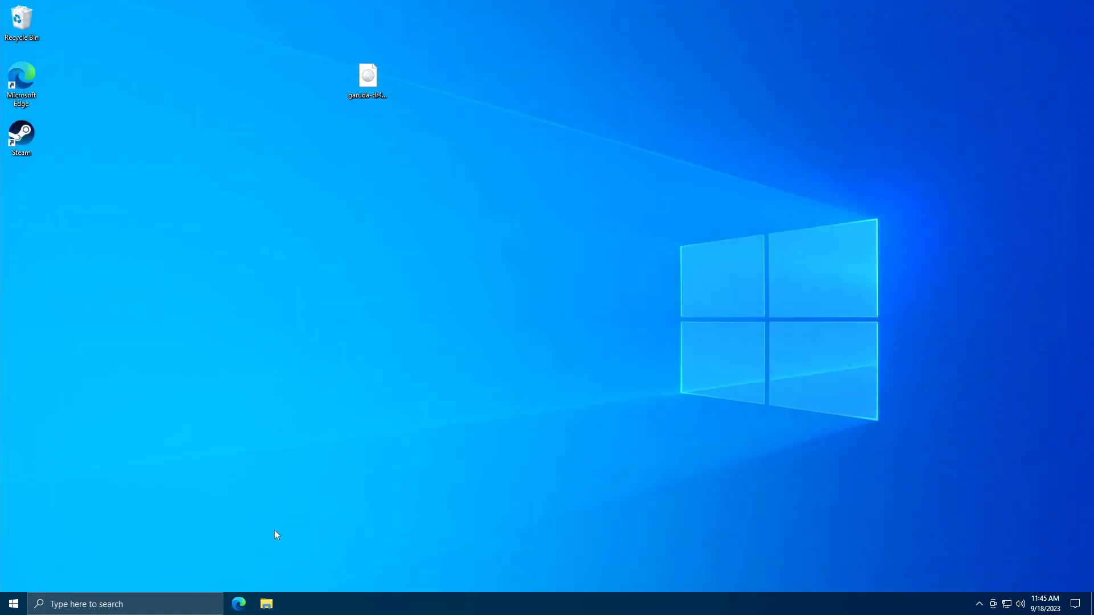
# Step: Move rufus-4.2 from the Downloads folder to the desktop beside the Garuda image and close the folder
pyautogui.click(266, 604)
pyautogui.doubleClick(523, 262)
pyautogui.moveTo(357, 267); pyautogui.dragTo(313, 94)
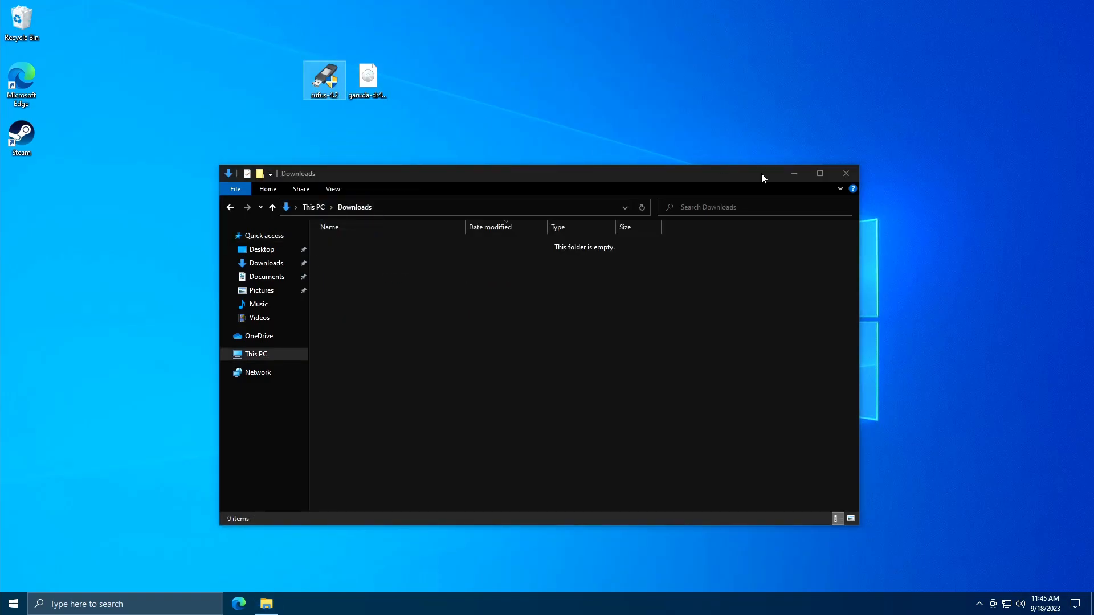
pyautogui.click(846, 173)
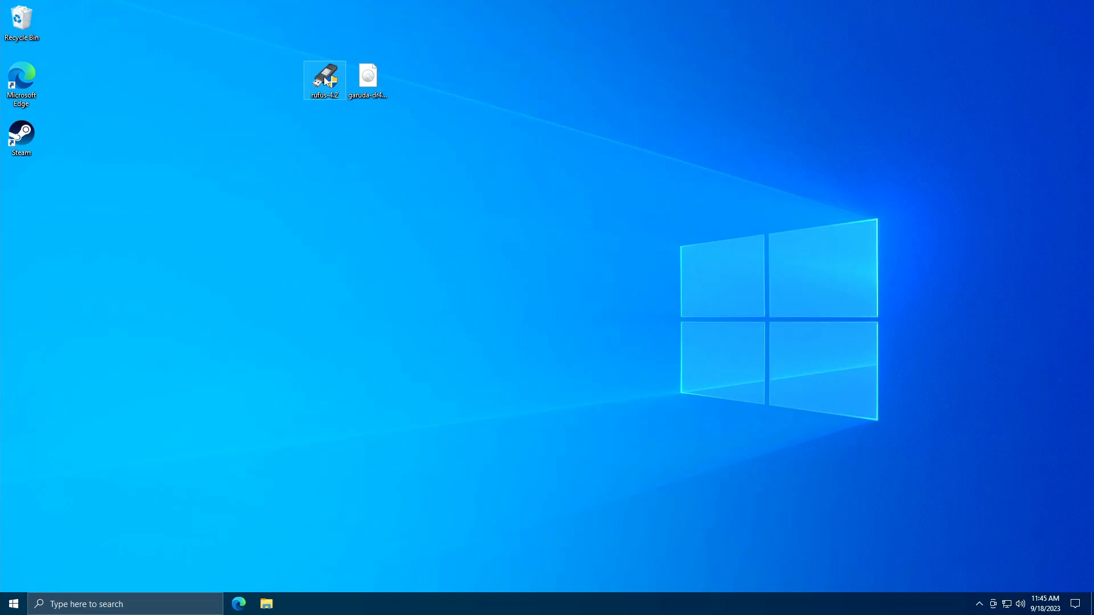
# Step: Launch Rufus with permission to change the device and load garuda-dr460nized-linux-zen-230501 as the boot image, accepting DD image writing mode
pyautogui.doubleClick(340, 89)
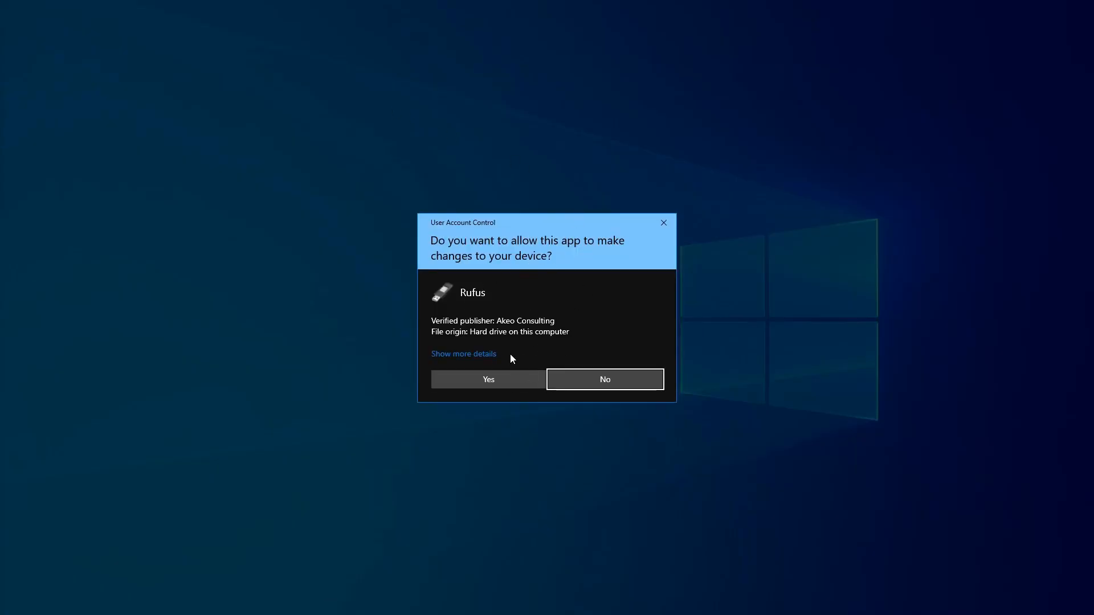
pyautogui.click(517, 383)
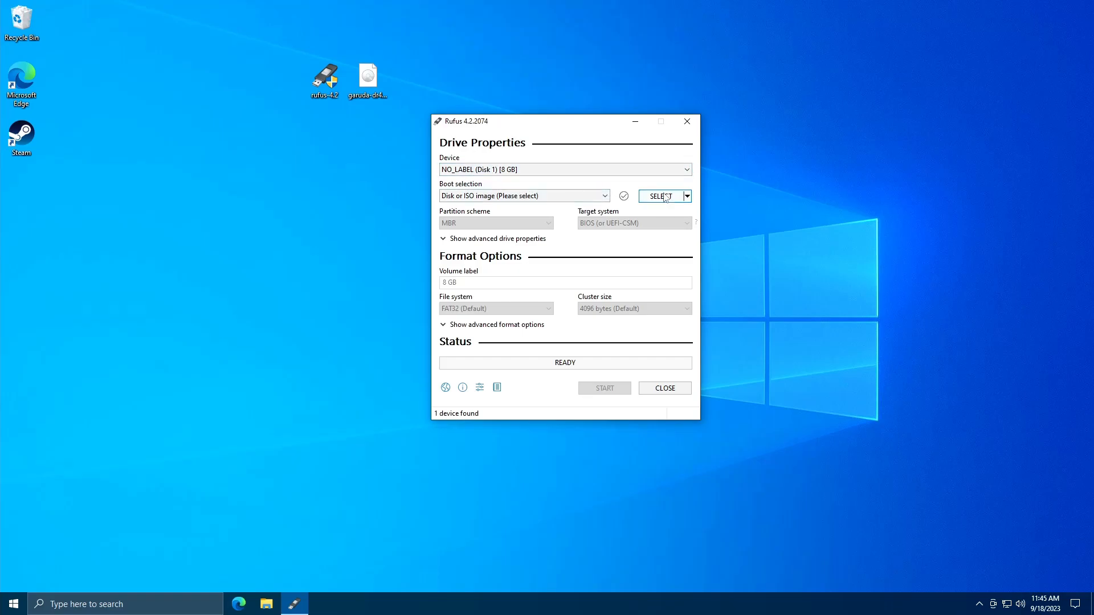
pyautogui.click(661, 196)
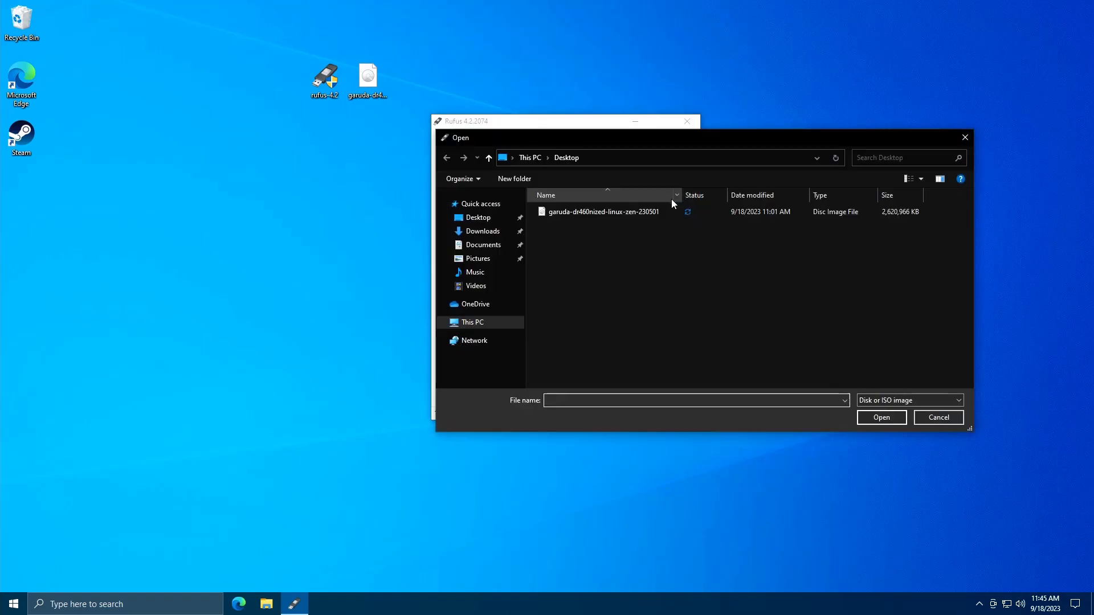
pyautogui.click(603, 216)
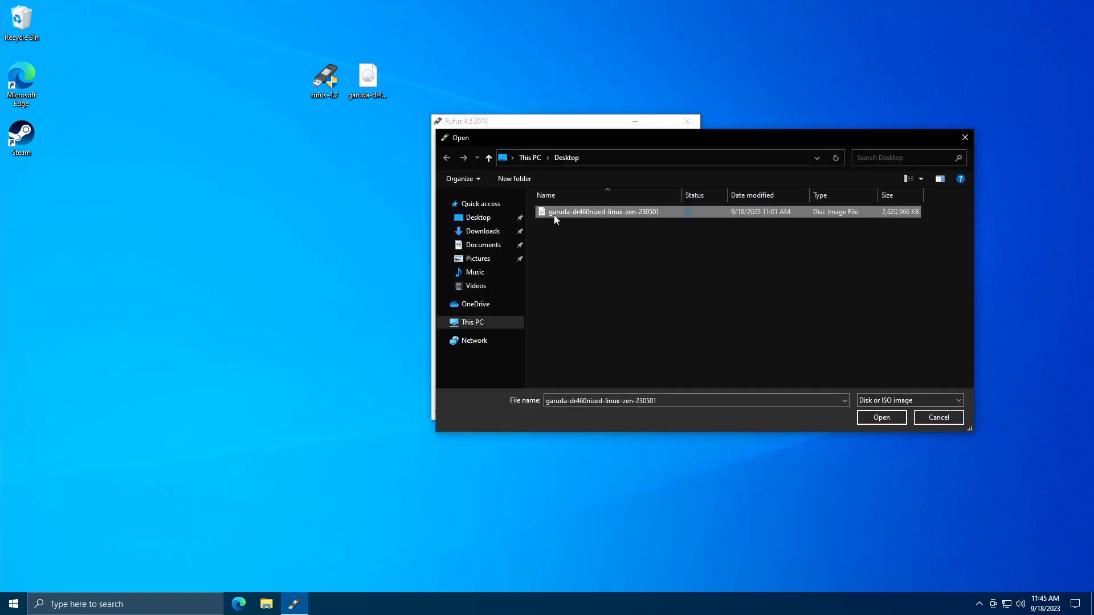
pyautogui.click(881, 417)
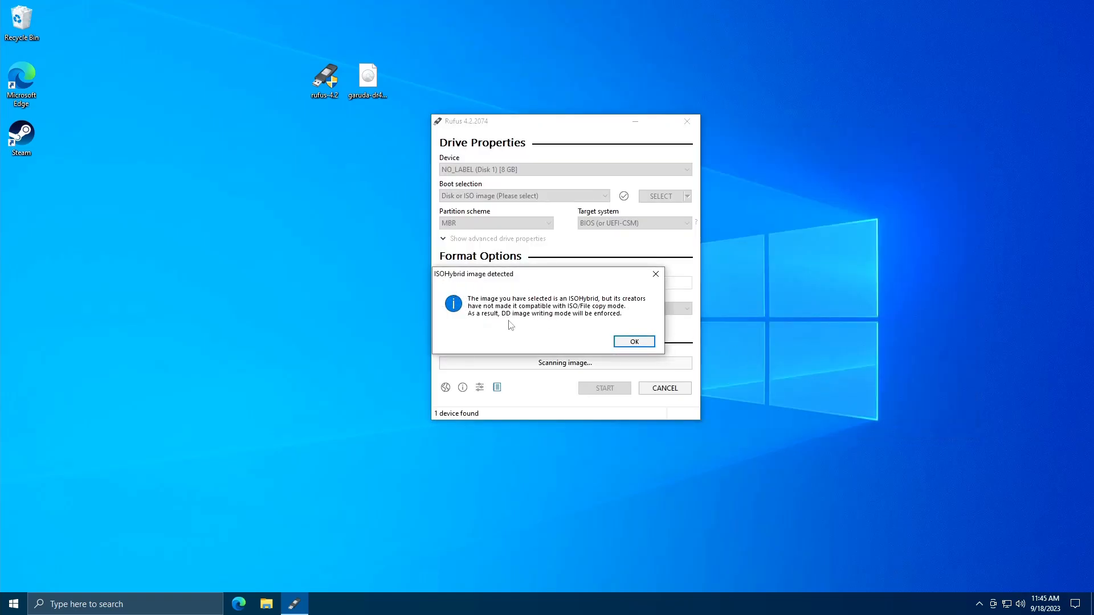
pyautogui.click(641, 343)
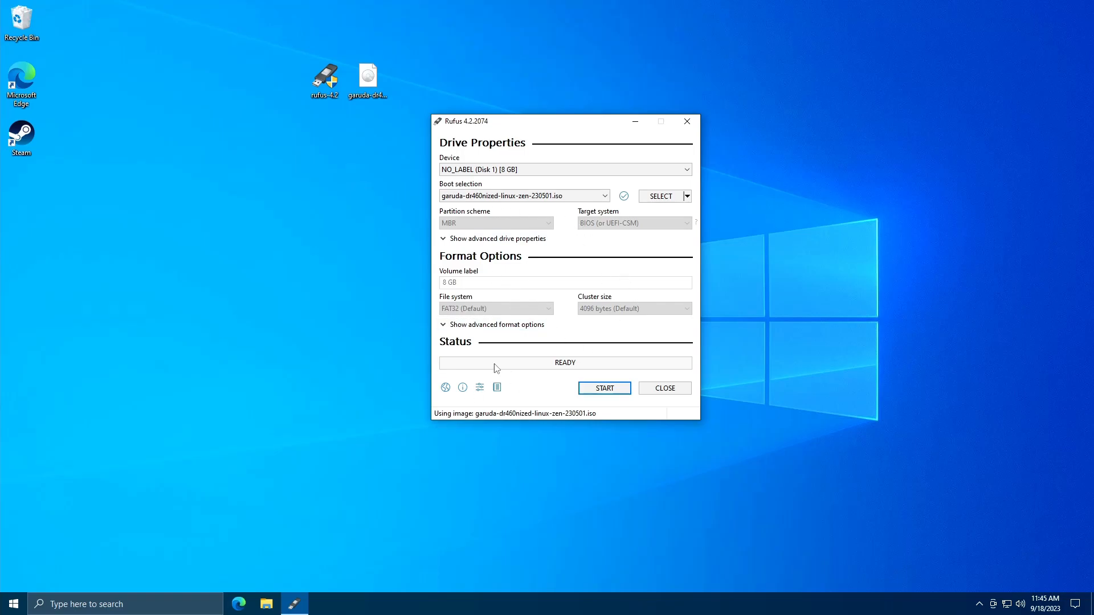
# Step: Write the Garuda image to the 8 GB USB drive, accepting the erasure of its data, and close Rufus
pyautogui.click(602, 391)
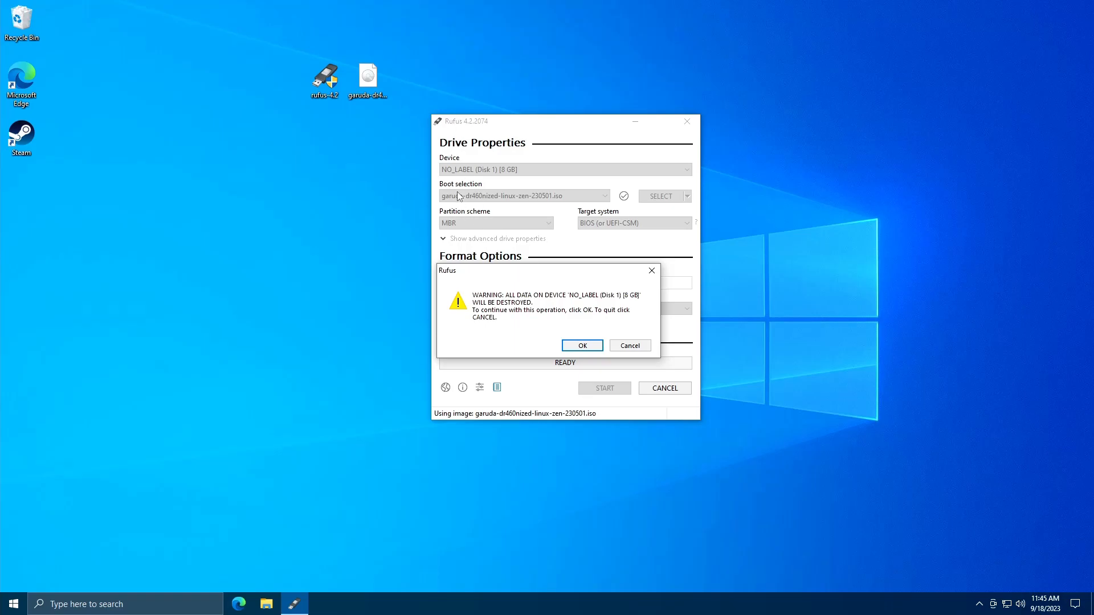
pyautogui.click(595, 351)
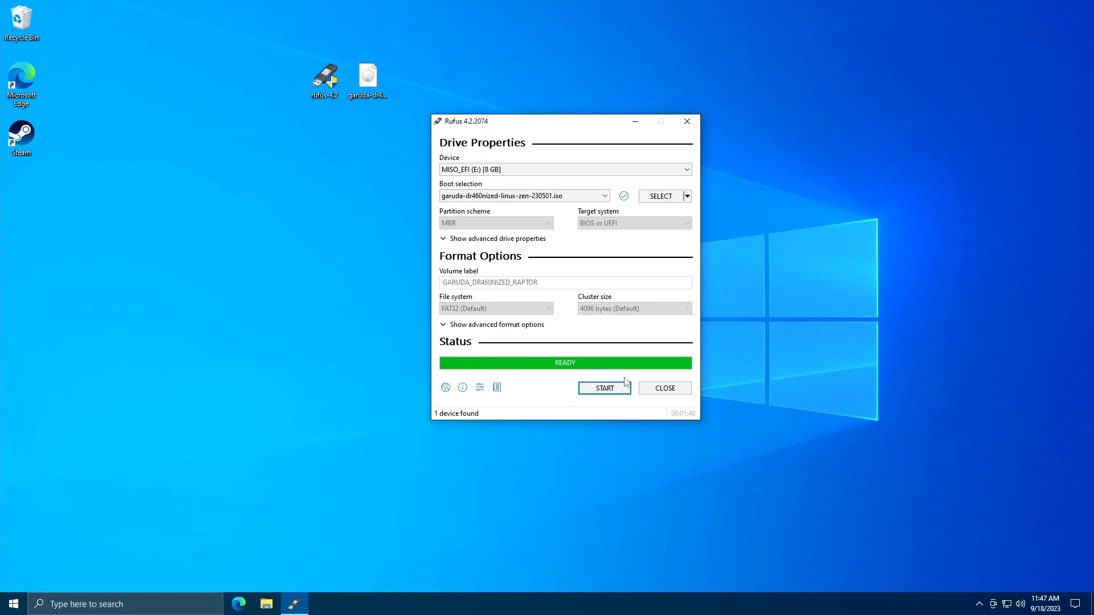
pyautogui.click(665, 395)
# Step: Open File Explorer, inspect the efi folder's contents on the MISO_EFI (E:) drive, and close the window
pyautogui.press('super+e')
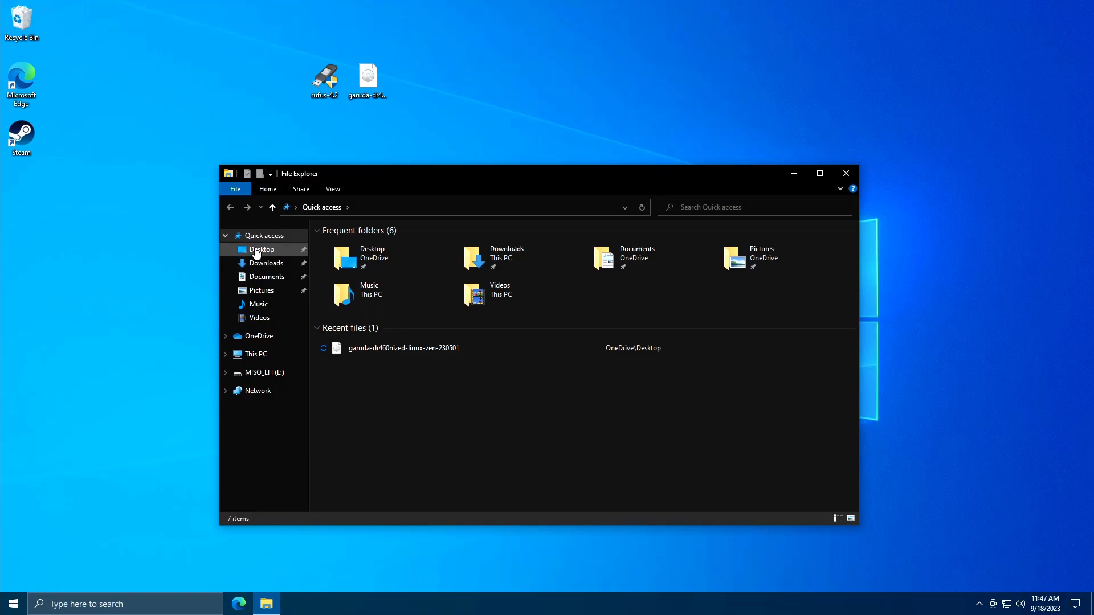
pyautogui.click(267, 372)
pyautogui.doubleClick(365, 242)
pyautogui.doubleClick(392, 245)
pyautogui.click(376, 248)
pyautogui.click(231, 208)
pyautogui.click(230, 208)
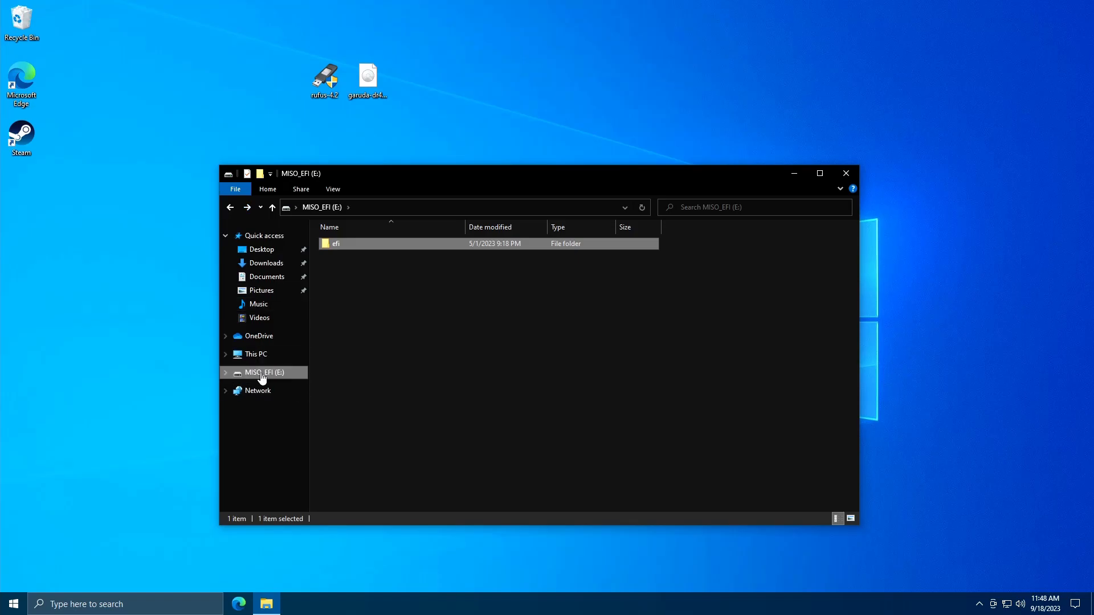
pyautogui.click(845, 174)
pyautogui.click(422, 127)
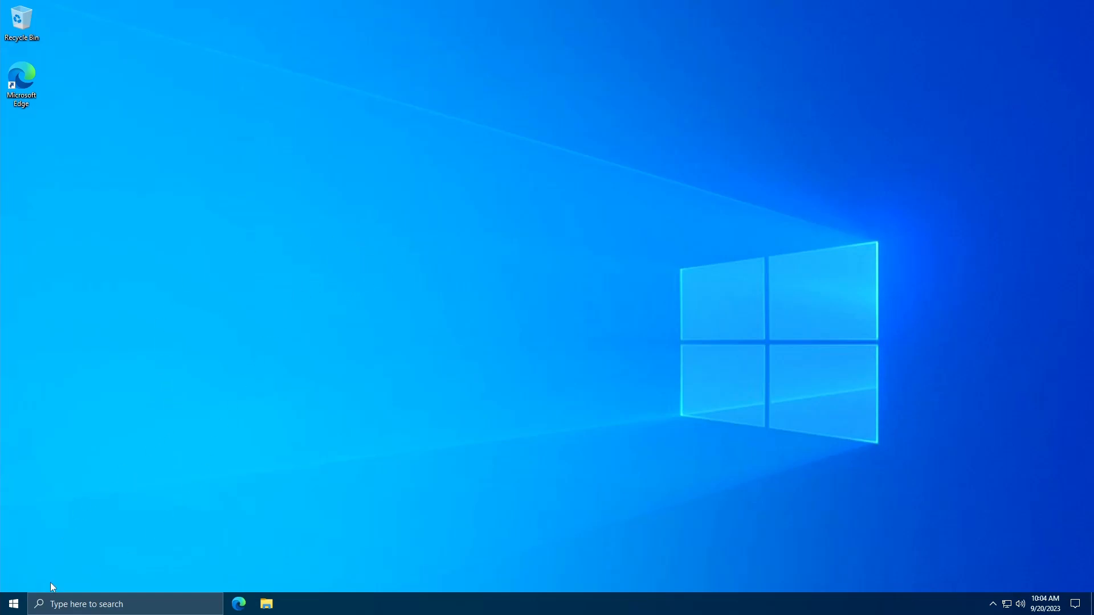
# Step: Restart Windows into the advanced startup options
pyautogui.click(13, 604)
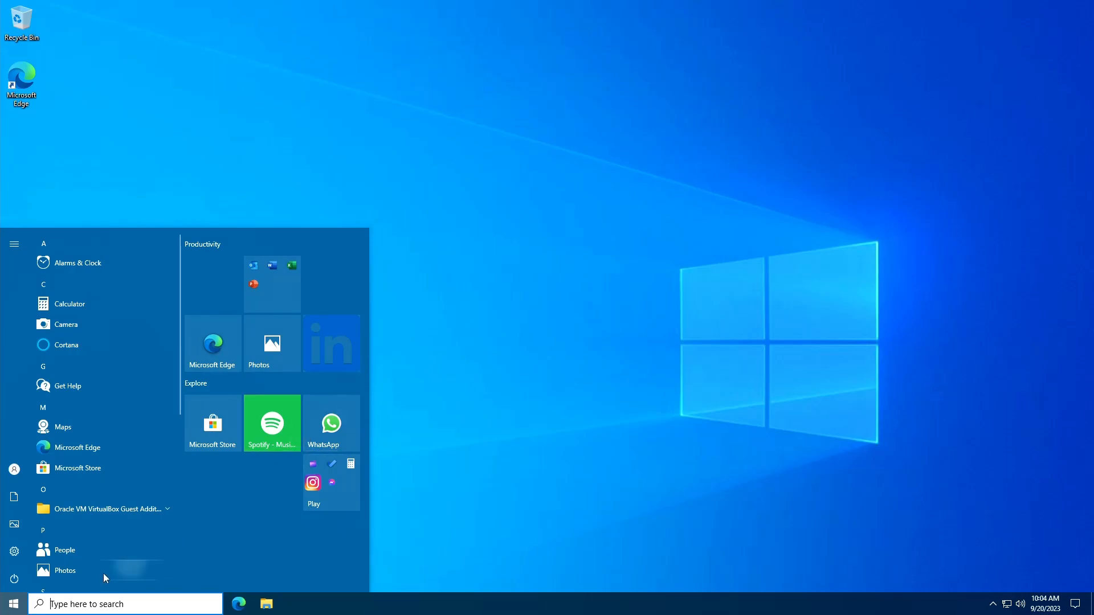
pyautogui.click(22, 579)
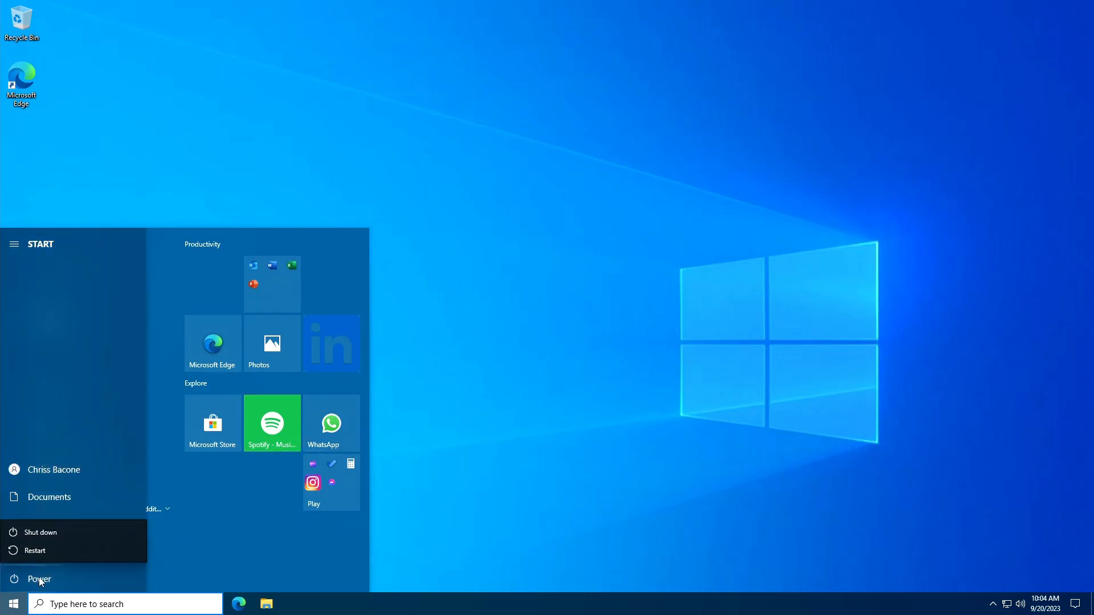
pyautogui.click(29, 550)
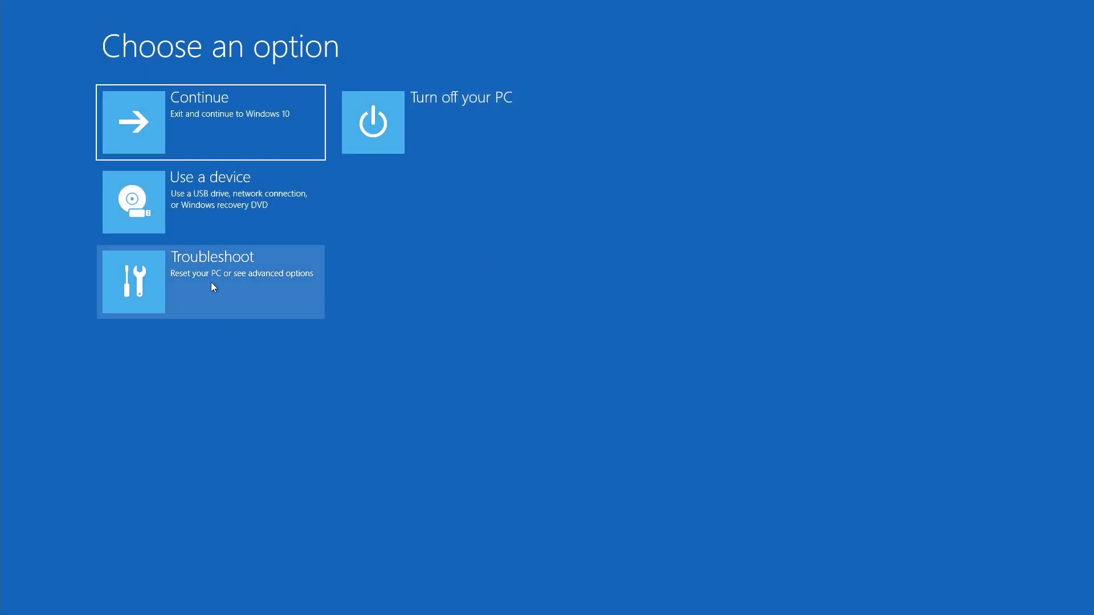
# Step: Examine the boot devices offered for startup and return to the main startup options
pyautogui.click(218, 221)
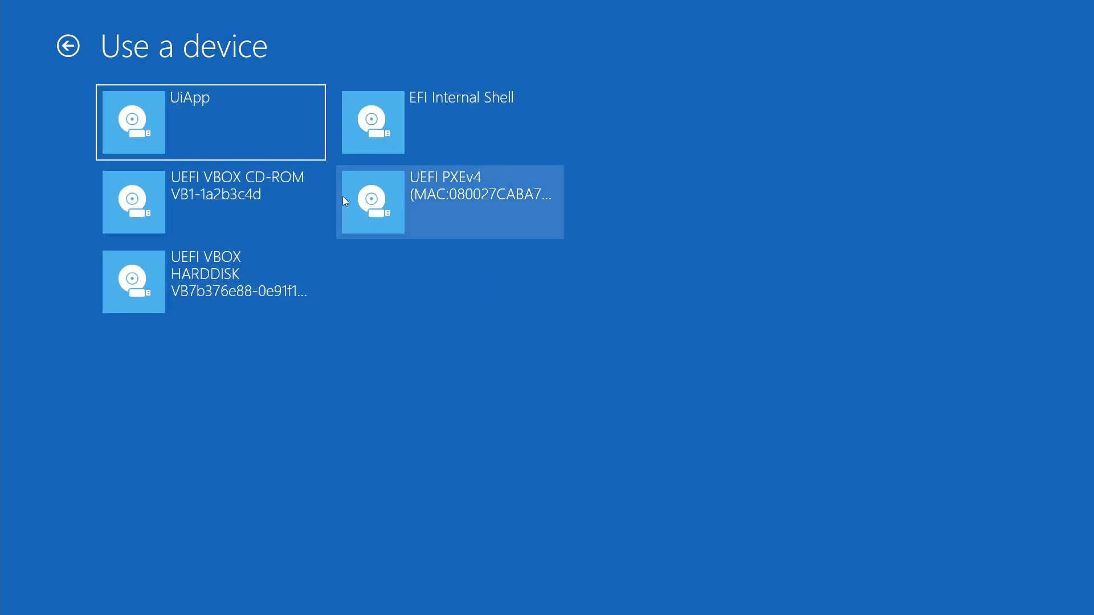
pyautogui.click(66, 45)
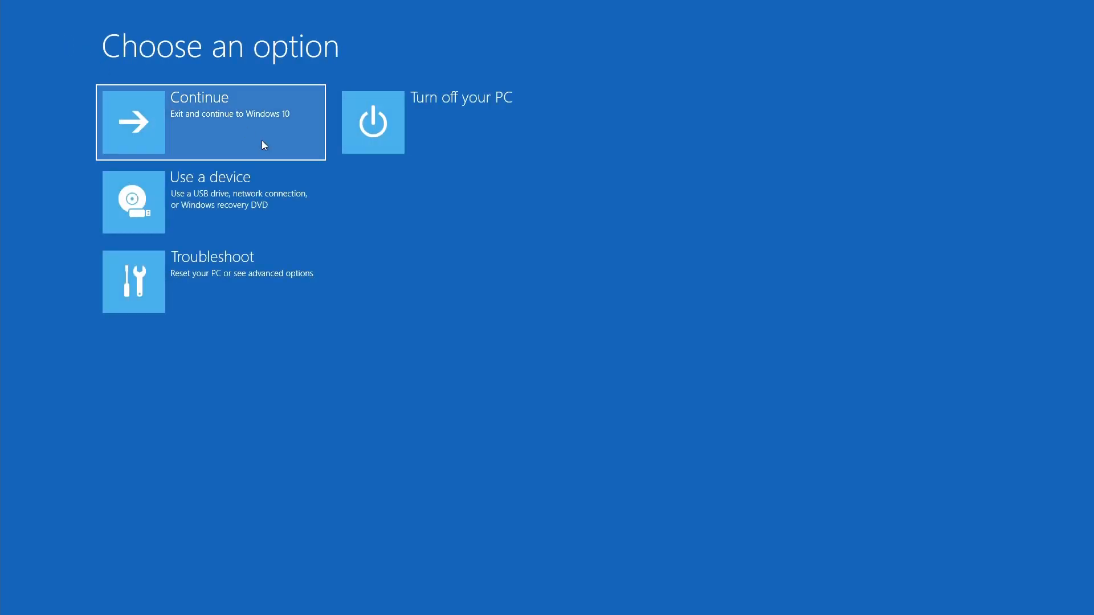
# Step: Restart the PC into its UEFI firmware settings through the advanced troubleshooting options
pyautogui.click(252, 299)
pyautogui.click(233, 221)
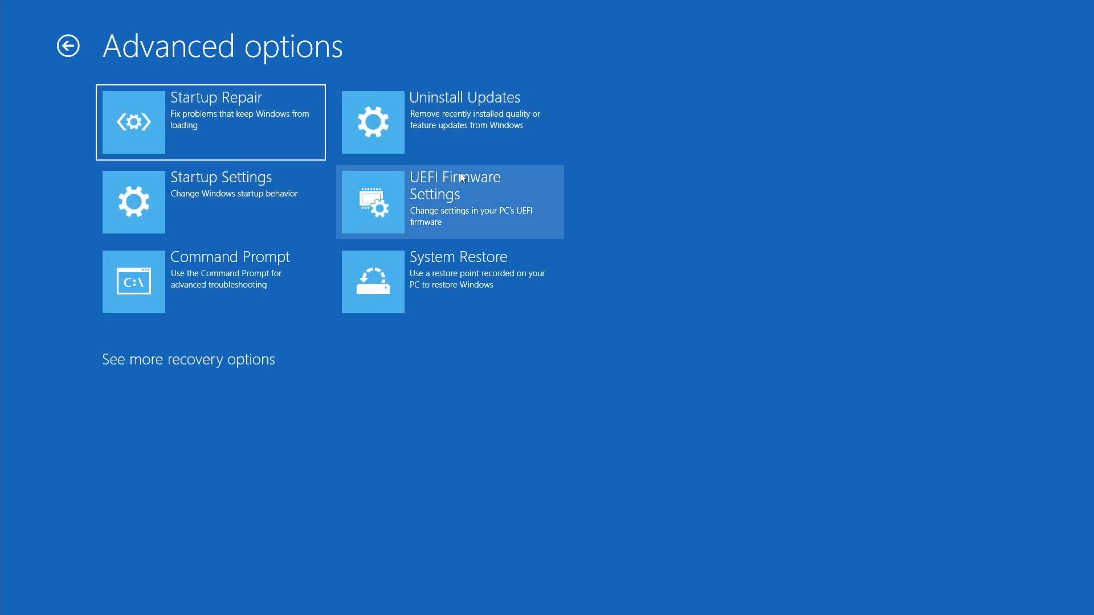
pyautogui.click(237, 358)
pyautogui.click(69, 47)
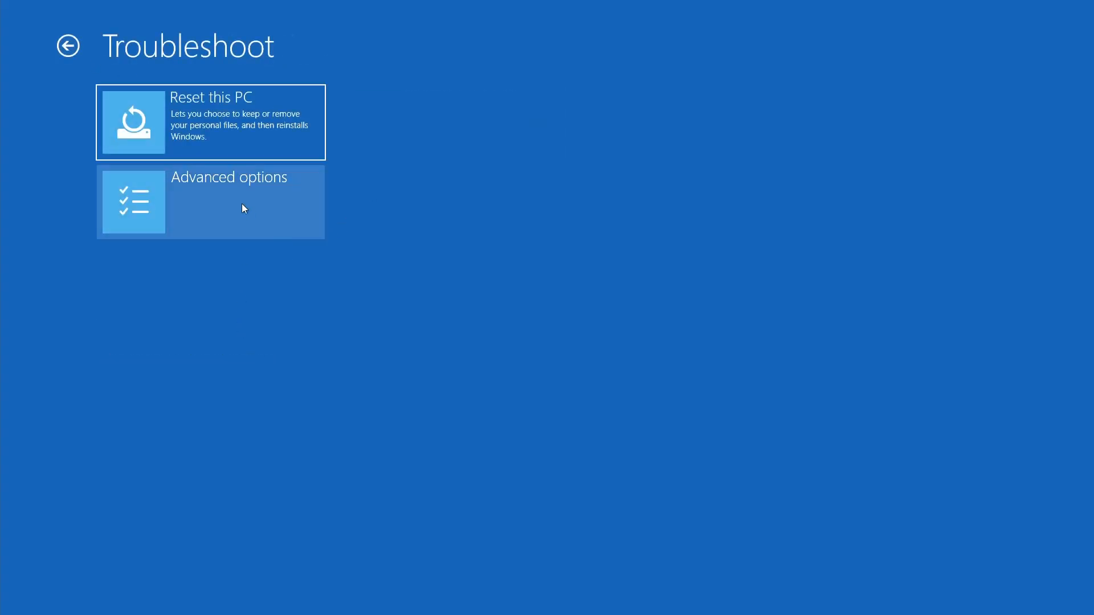
pyautogui.click(222, 227)
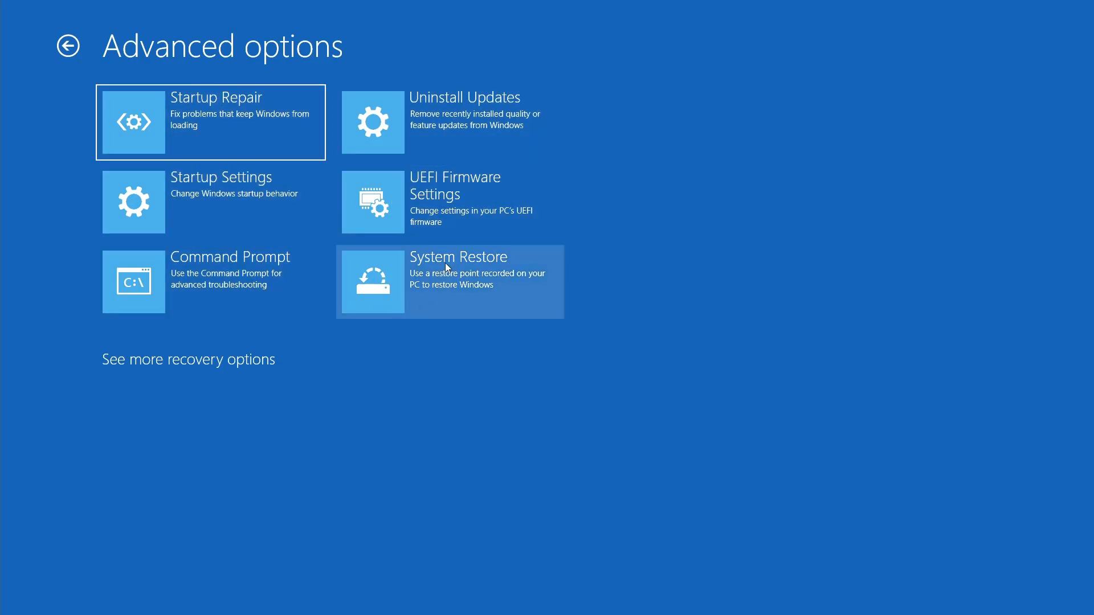
pyautogui.click(412, 215)
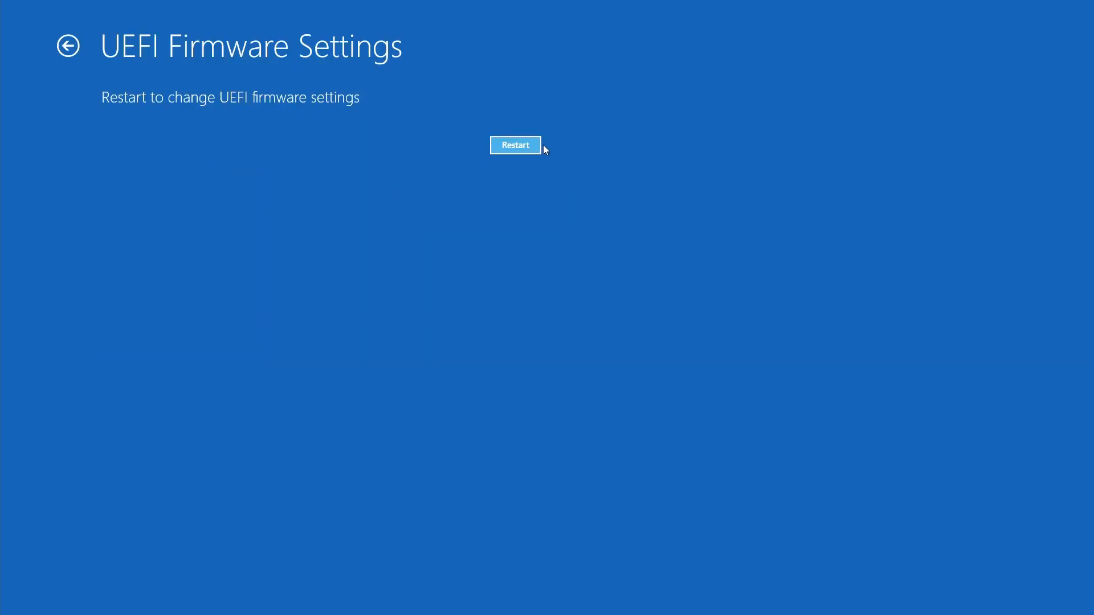
pyautogui.click(516, 145)
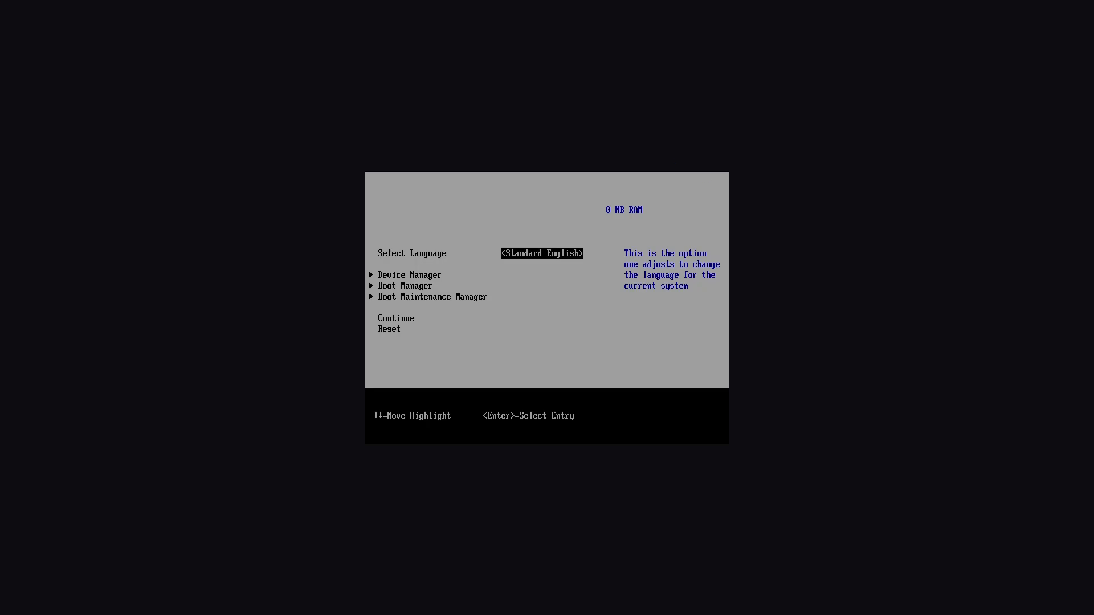
# Step: Open the Boot Manager in the UEFI firmware setup
pyautogui.press('Down')
pyautogui.press('Down')
pyautogui.press('Up')
pyautogui.press('Up')
pyautogui.press('Down')
pyautogui.press('Down')
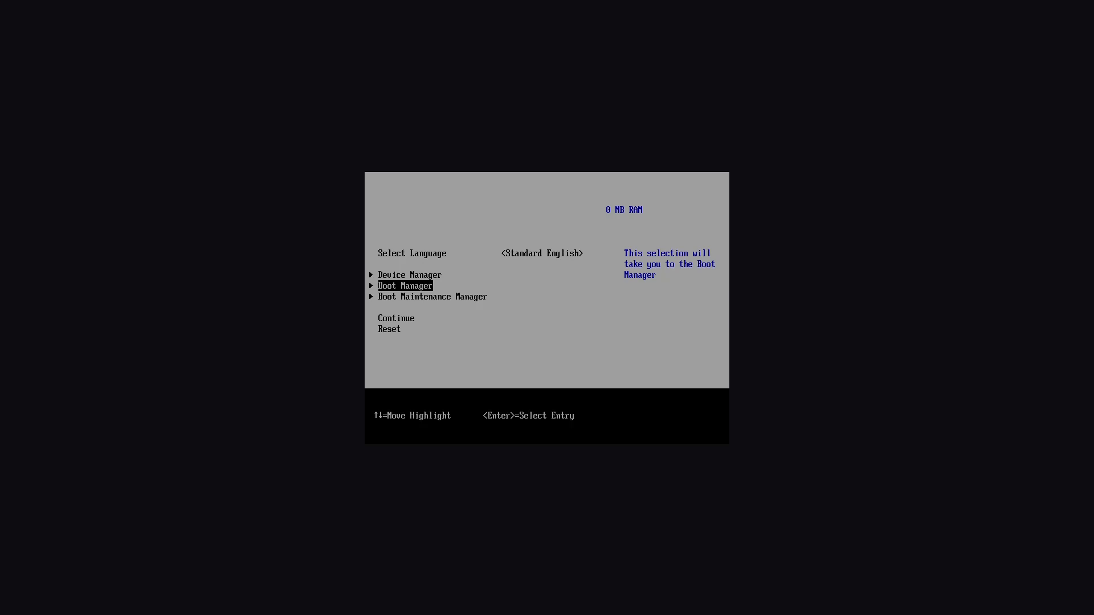
pyautogui.press('Return')
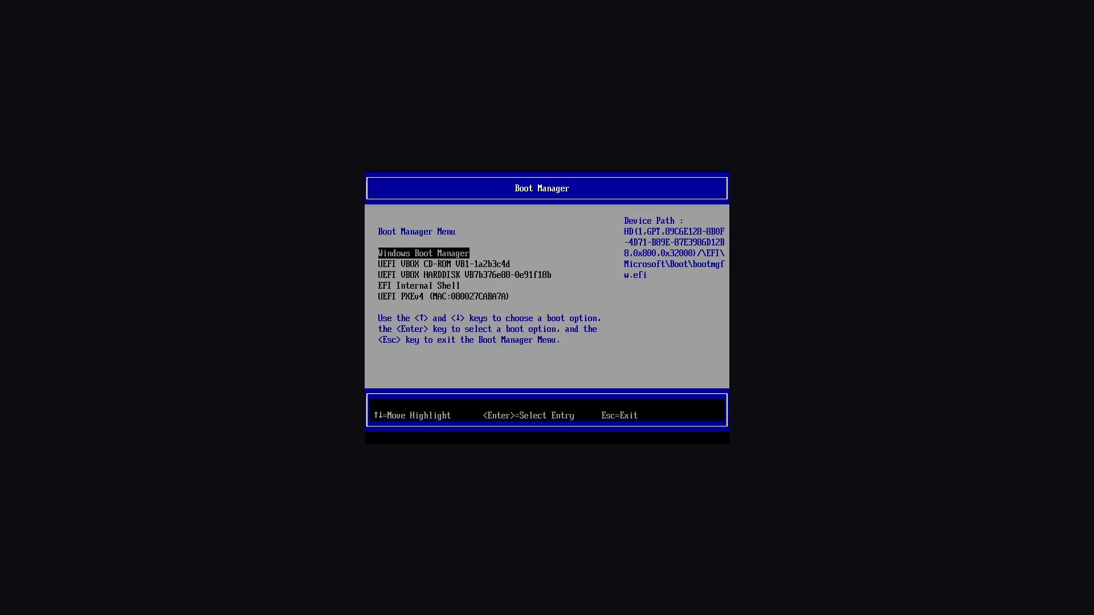
# Step: Examine the boot entries offered in the Boot Manager, from Windows Boot Manager down to the UEFI PXEv4 network entry
pyautogui.press('Down')
pyautogui.press('Up')
pyautogui.press('Down')
pyautogui.press('Down')
pyautogui.press('Down')
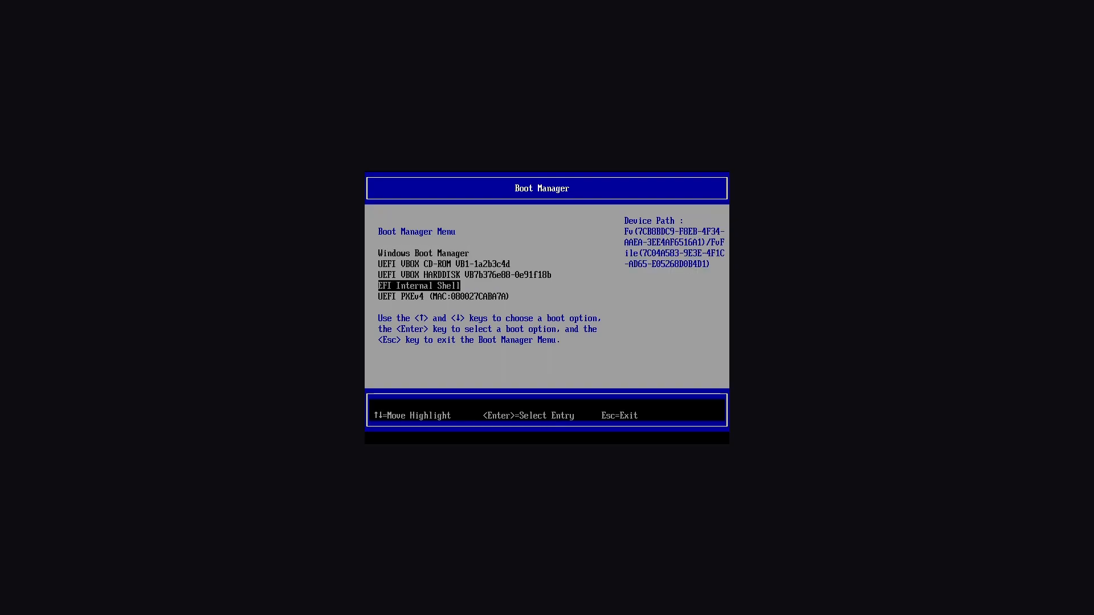
pyautogui.press('Down')
pyautogui.press('Up')
pyautogui.press('Up')
pyautogui.press('Up')
pyautogui.press('Up')
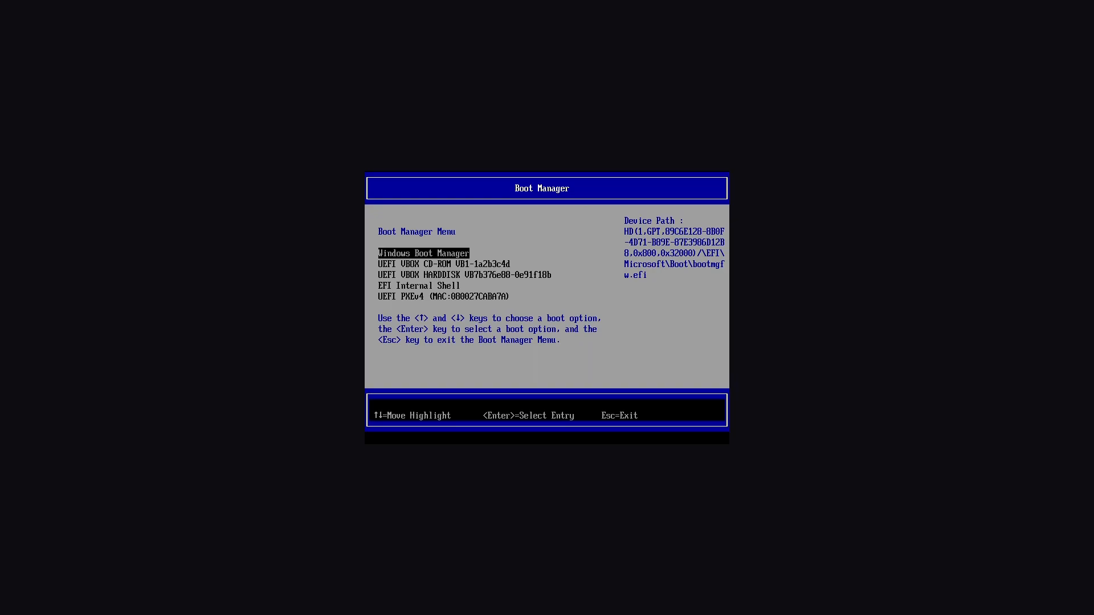
pyautogui.press('Down')
pyautogui.press('Down')
pyautogui.press('Down')
pyautogui.press('Down')
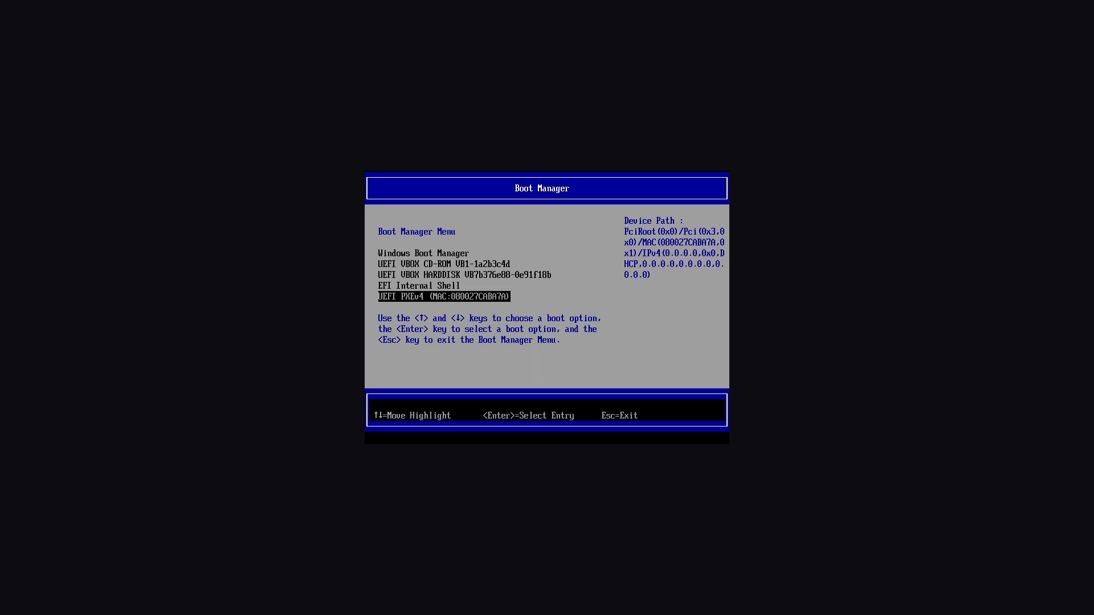
pyautogui.press('Up')
pyautogui.press('Up')
pyautogui.press('Up')
pyautogui.press('Up')
pyautogui.press('Down')
pyautogui.press('Down')
pyautogui.press('Down')
pyautogui.press('Down')
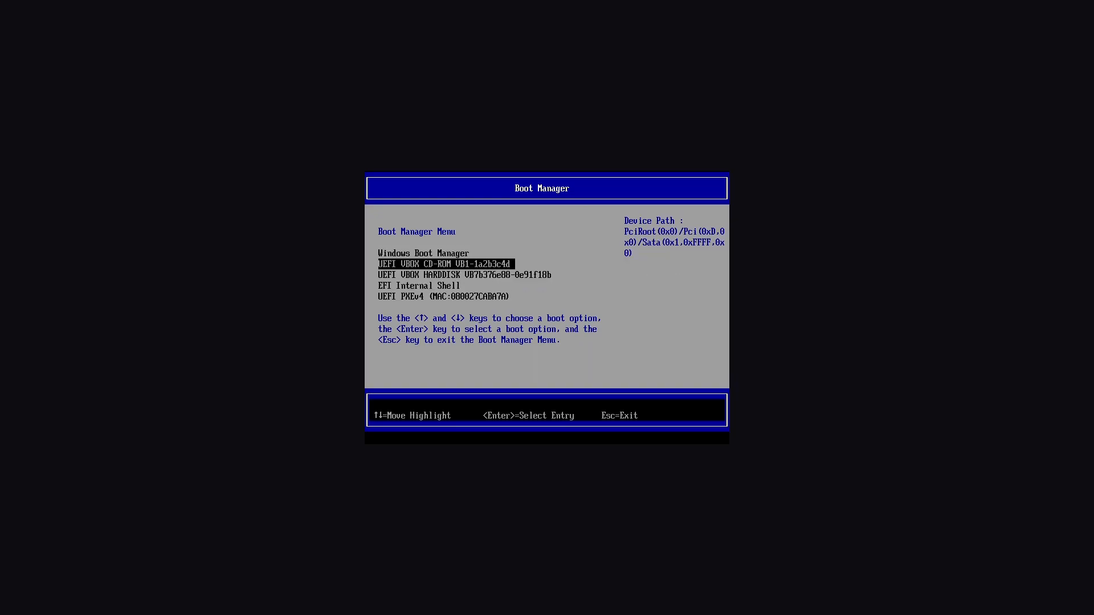
pyautogui.press('Up')
pyautogui.press('Up')
pyautogui.press('Up')
pyautogui.press('Up')
pyautogui.press('Down')
pyautogui.press('Down')
pyautogui.press('Down')
pyautogui.press('Up')
pyautogui.press('Up')
pyautogui.press('Up')
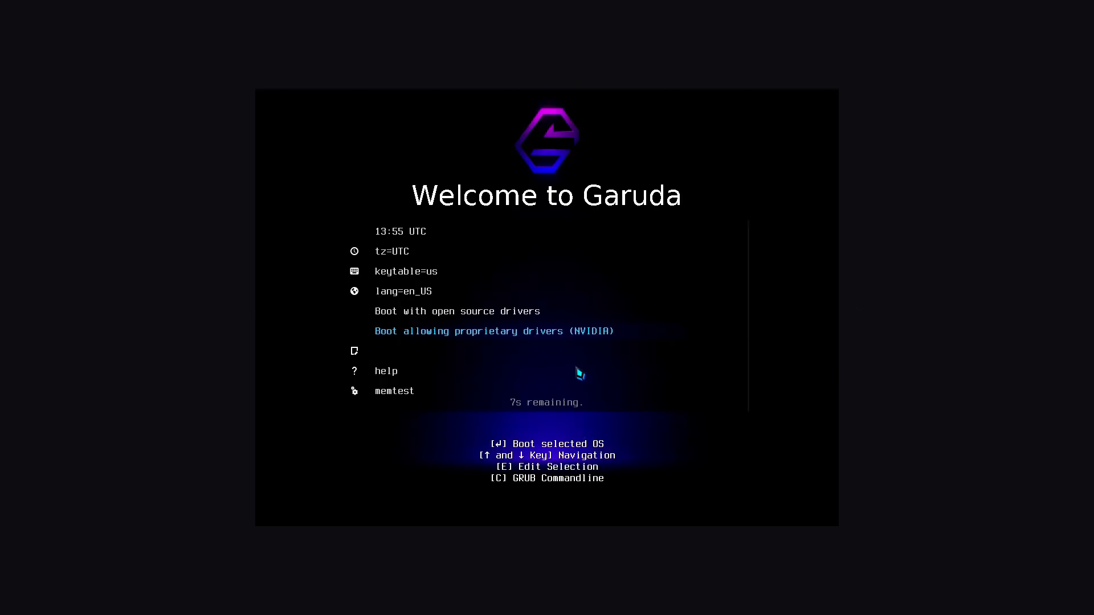
# Step: Boot the Garuda live system from the Welcome to Garuda boot menu
pyautogui.press('Down')
pyautogui.press('Return')
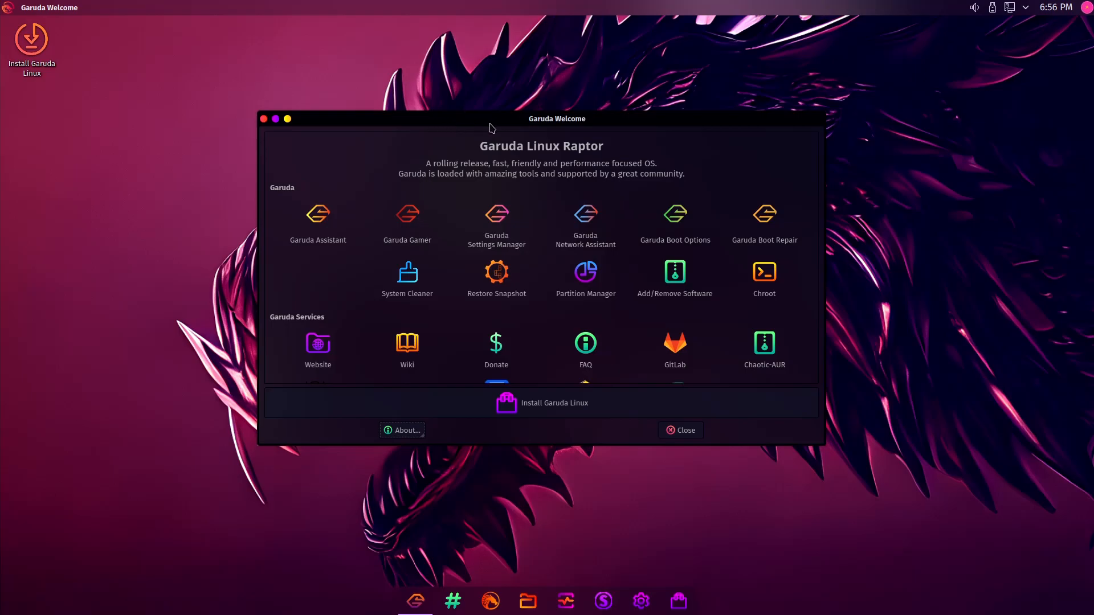
# Step: Examine the tools, services and contact links offered in the Garuda Welcome window
pyautogui.moveTo(580, 119); pyautogui.dragTo(530, 104)
pyautogui.moveTo(539, 111); pyautogui.dragTo(554, 120)
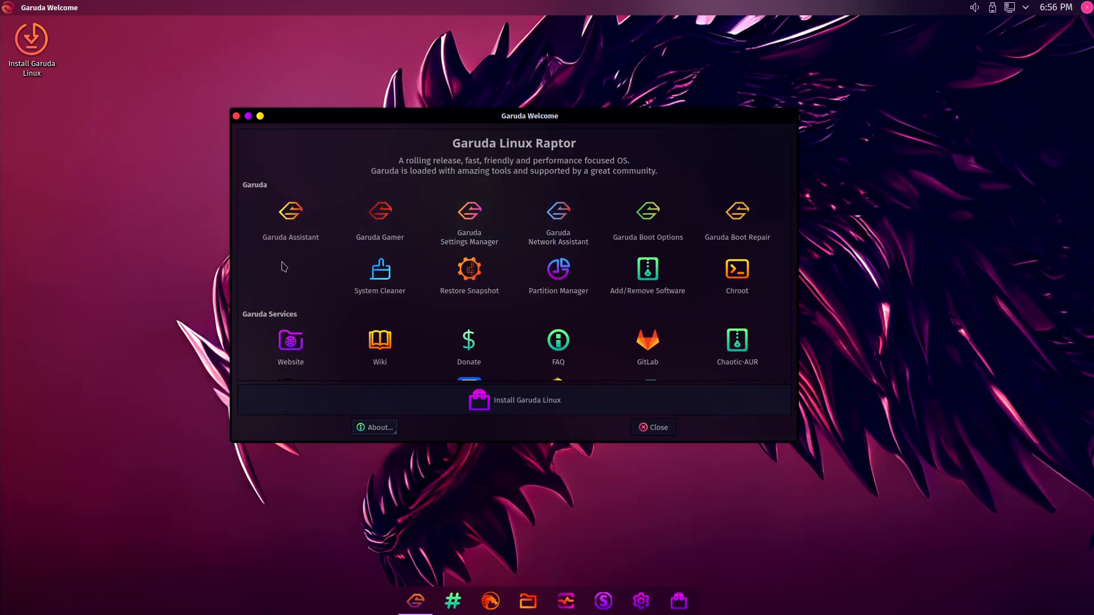
pyautogui.scroll(-4, 547, 267)
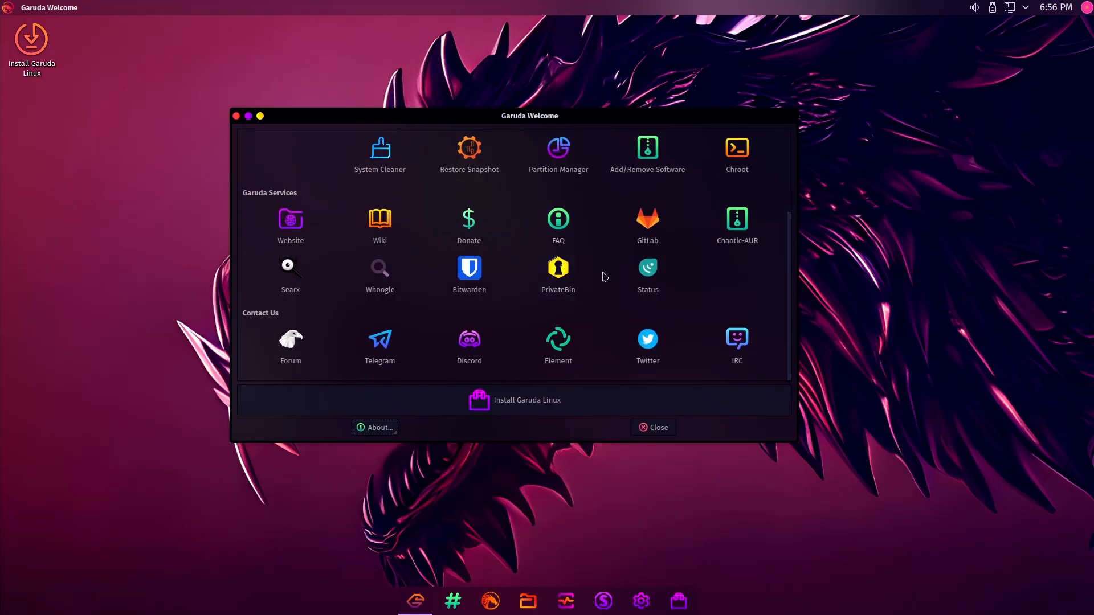
pyautogui.scroll(4, 456, 279)
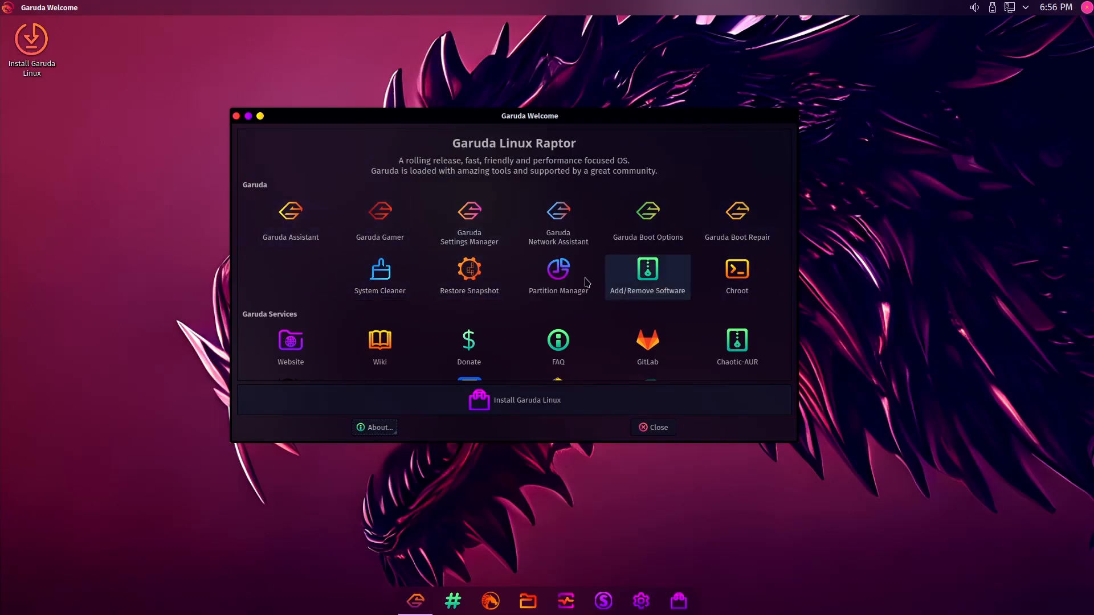
pyautogui.scroll(-4, 324, 276)
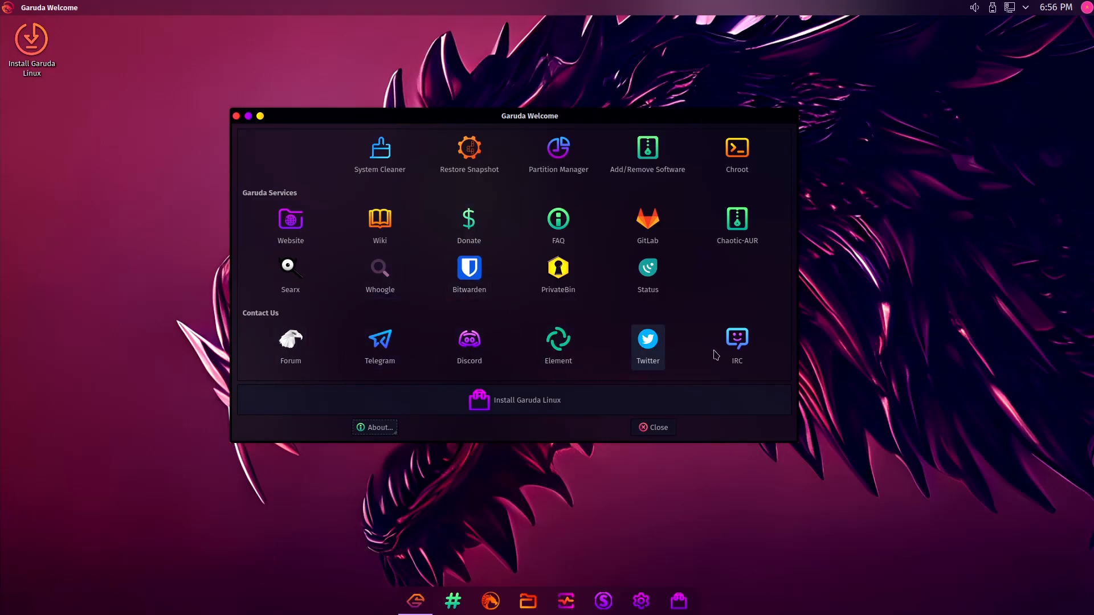
pyautogui.scroll(2, 416, 356)
pyautogui.scroll(2, 416, 357)
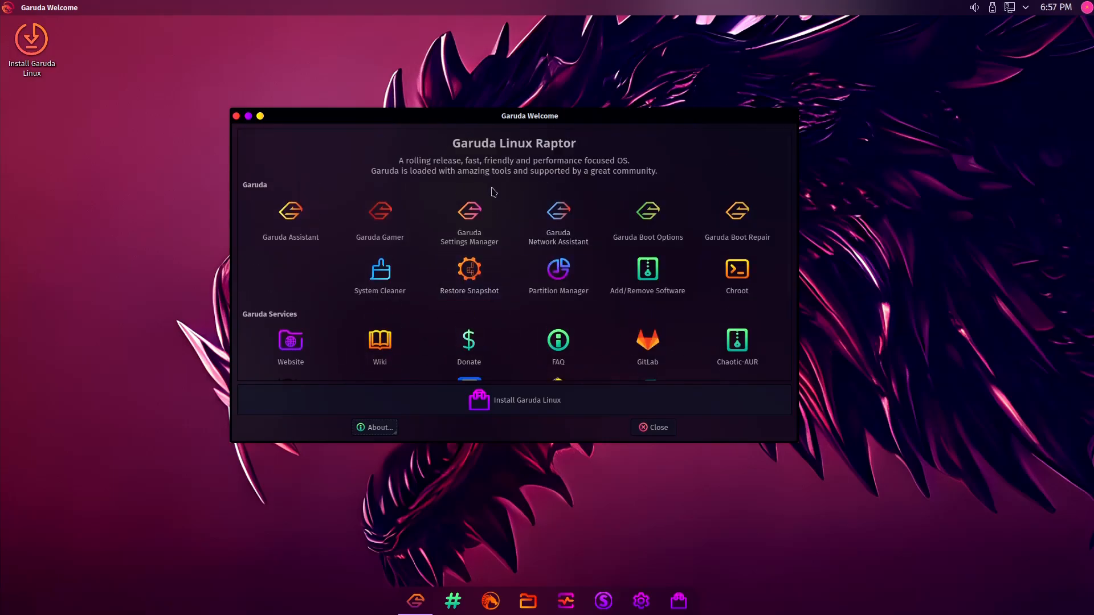
# Step: Launch the Garuda Linux installer and accept American English, the America/Chicago time zone and the English (US) default keyboard
pyautogui.click(520, 405)
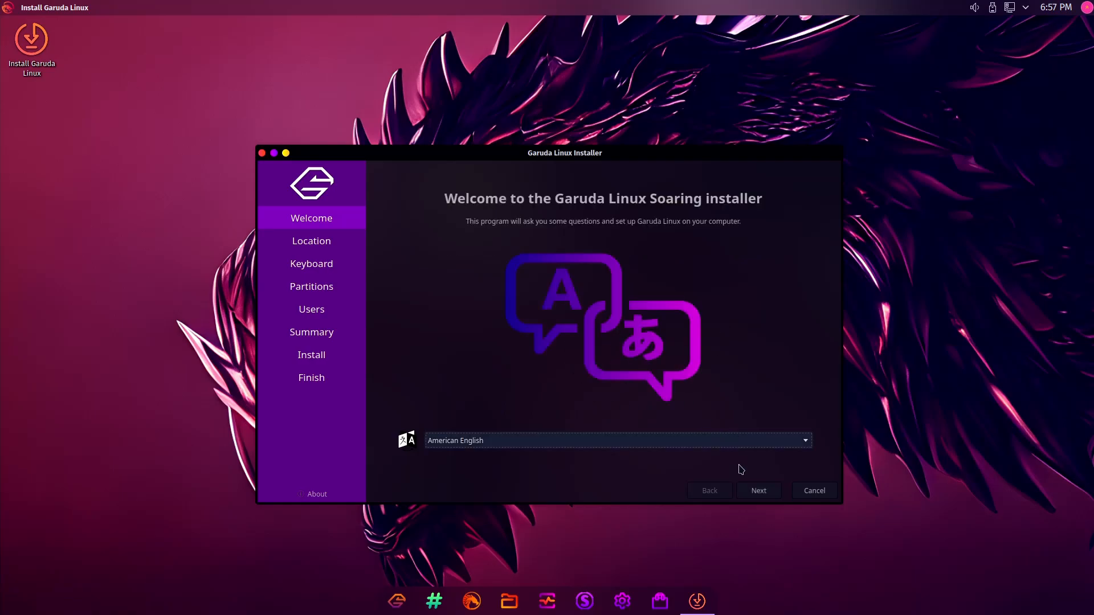
pyautogui.click(759, 491)
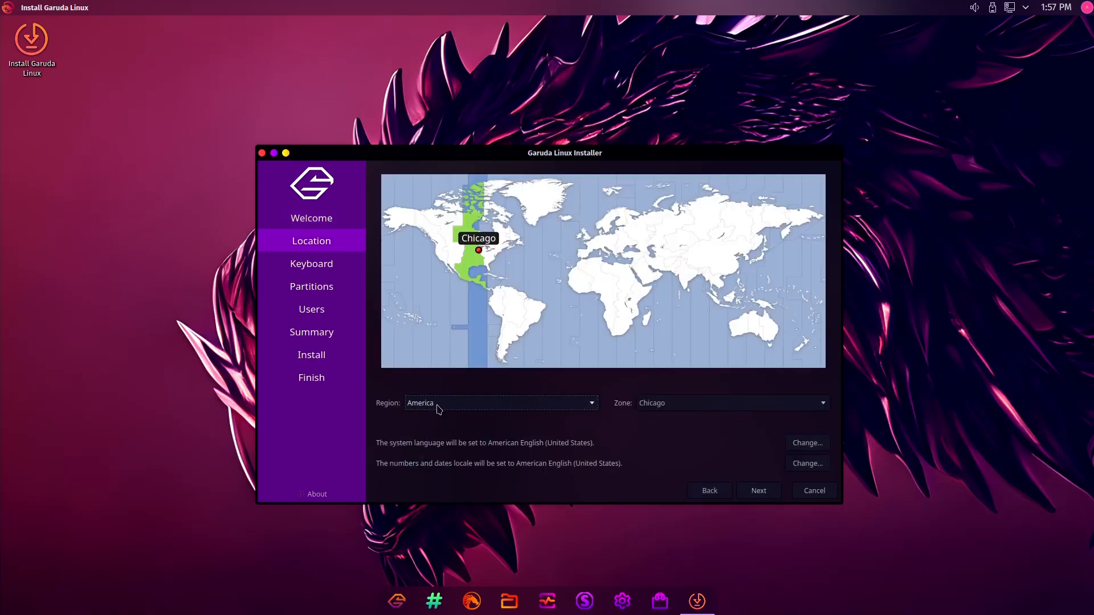
pyautogui.click(759, 491)
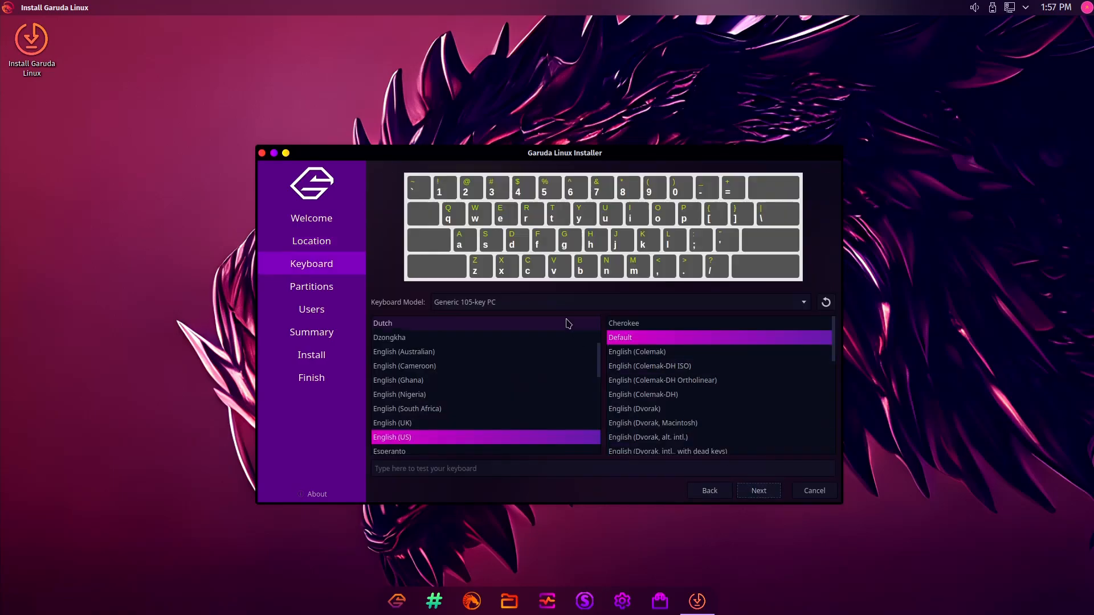
pyautogui.click(760, 491)
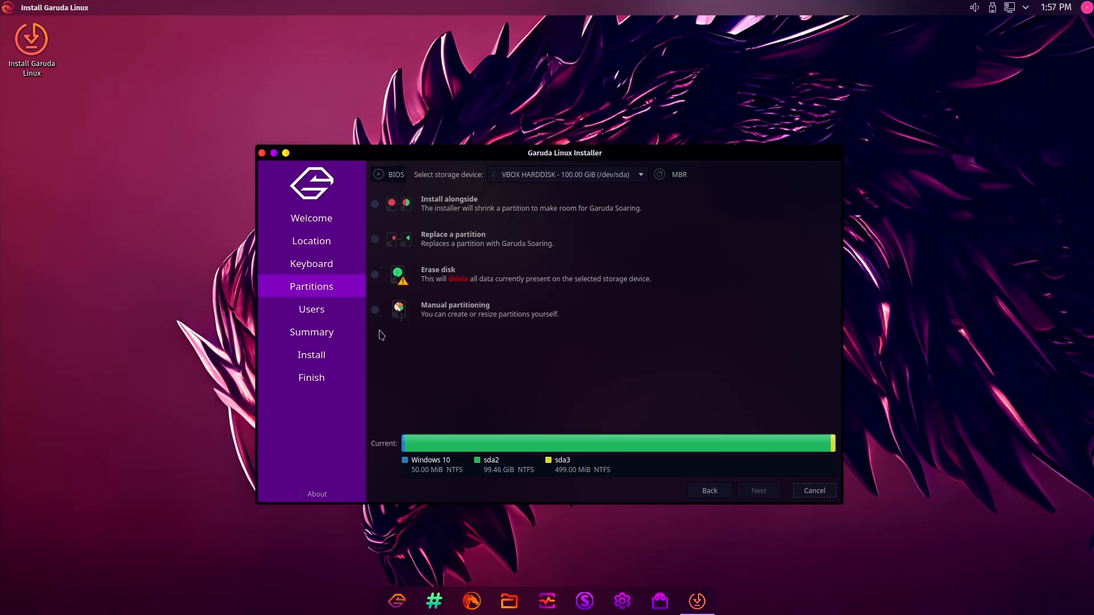
# Step: Try installing alongside Windows with sda2 shrunk to about 49336 MiB, and preview the Erase disk option
pyautogui.click(376, 207)
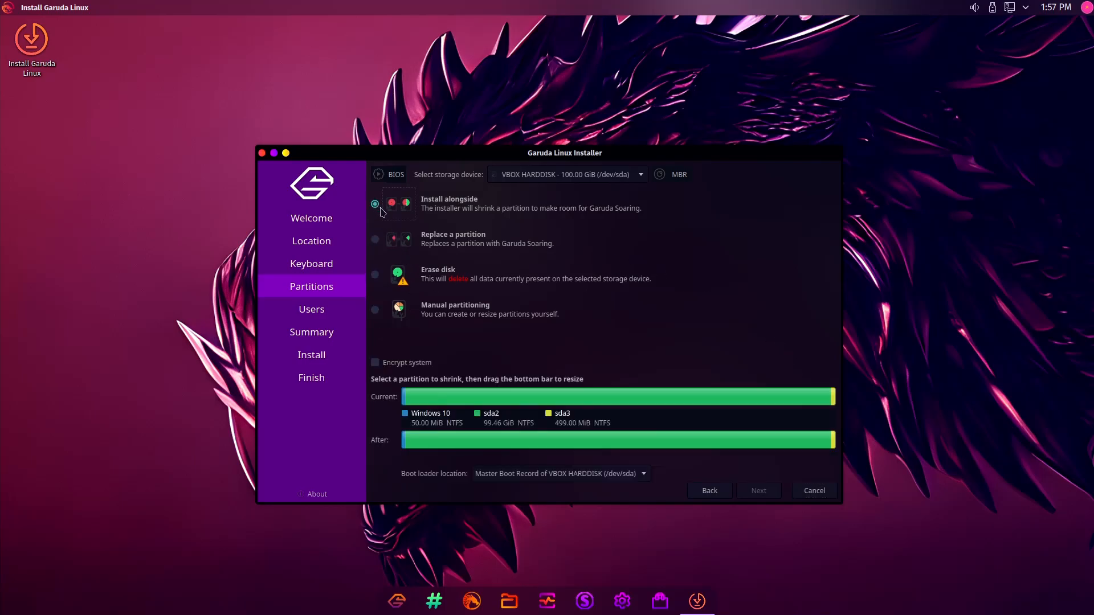
pyautogui.click(564, 403)
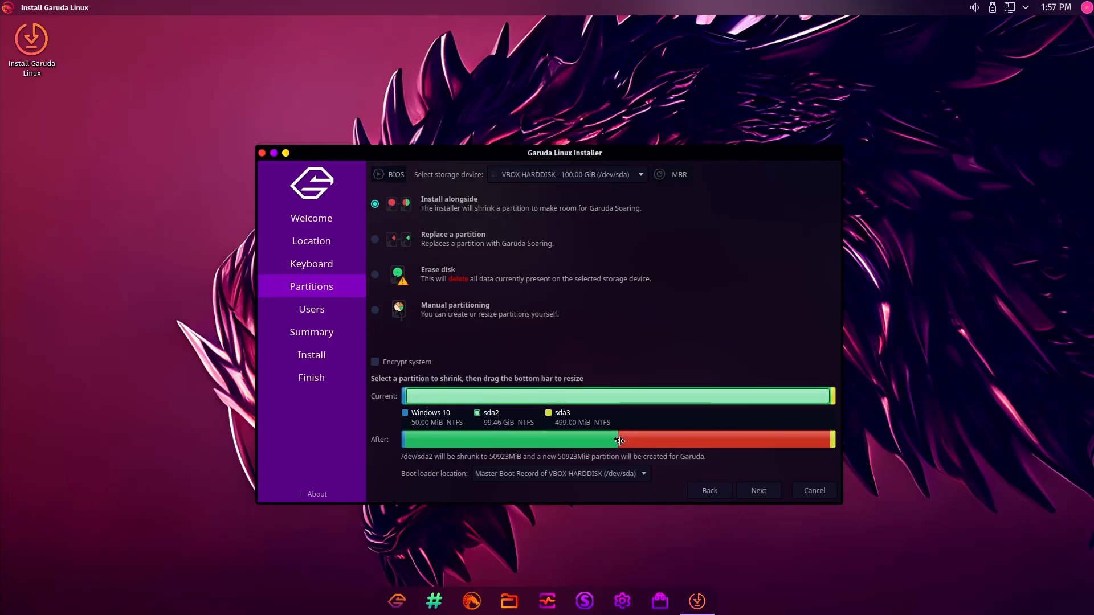
pyautogui.moveTo(618, 439); pyautogui.dragTo(431, 438)
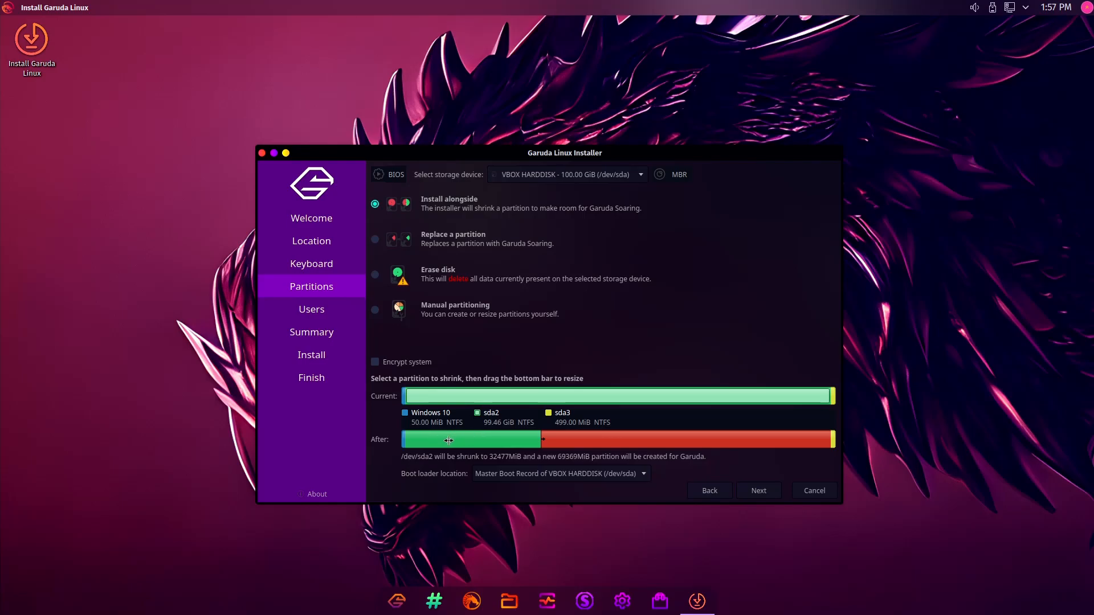
pyautogui.moveTo(535, 440); pyautogui.dragTo(660, 443)
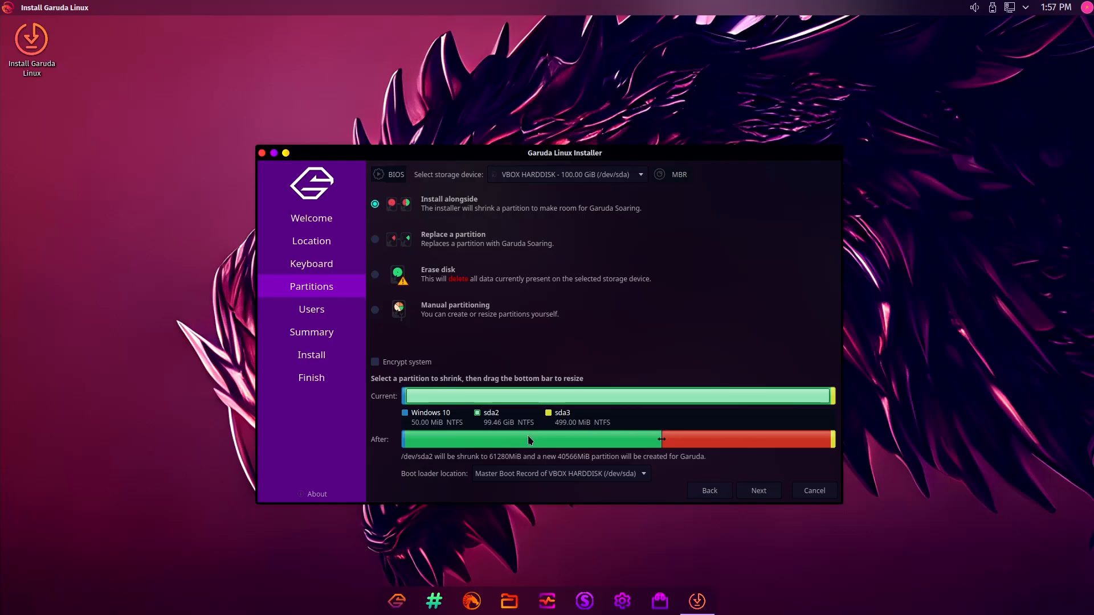
pyautogui.moveTo(663, 439); pyautogui.dragTo(610, 440)
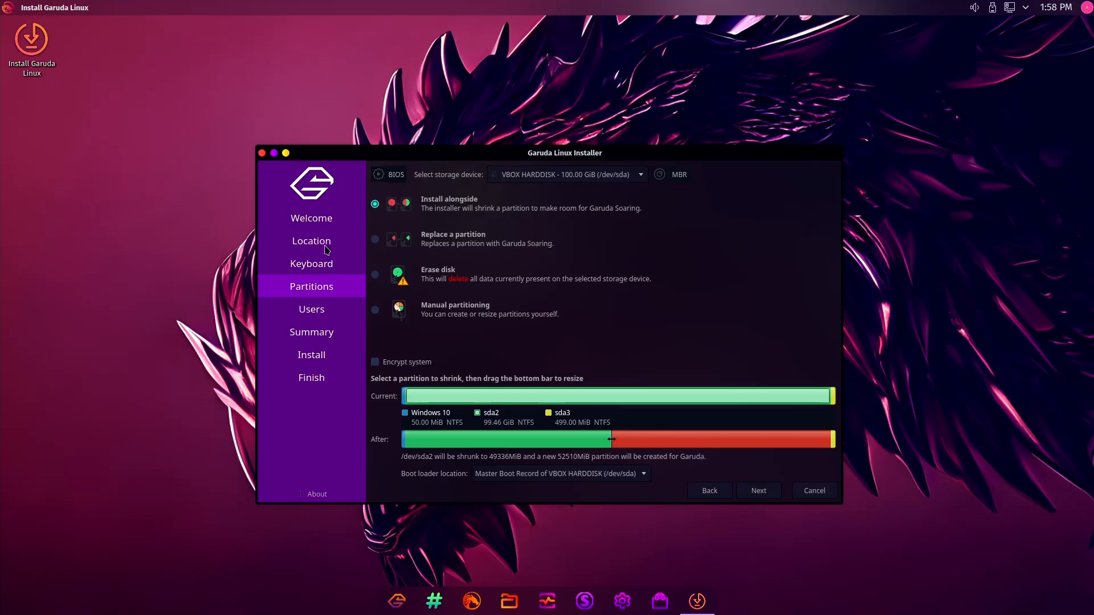
pyautogui.click(375, 276)
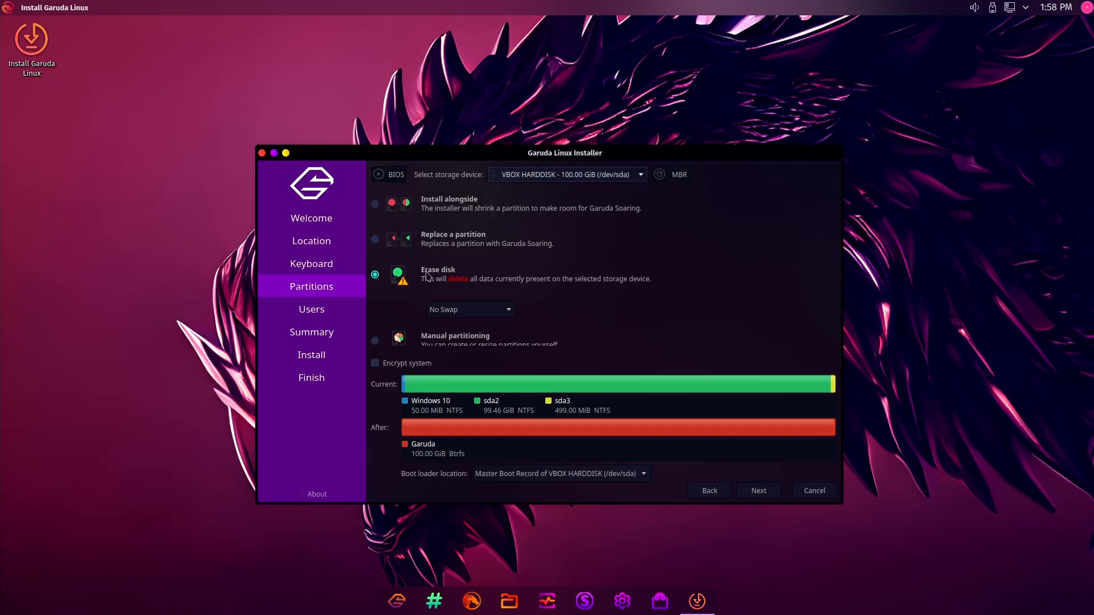
# Step: Choose to install alongside Windows, shrink sda2 to about 43565 MiB, and continue to the user account setup
pyautogui.click(375, 204)
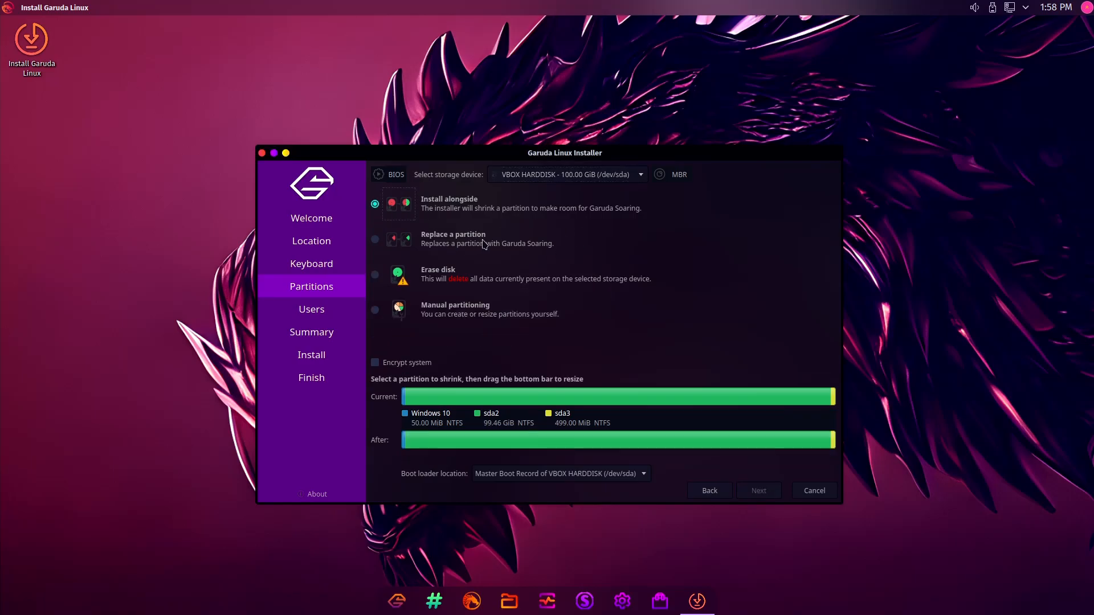
pyautogui.click(574, 394)
pyautogui.moveTo(618, 440); pyautogui.dragTo(586, 436)
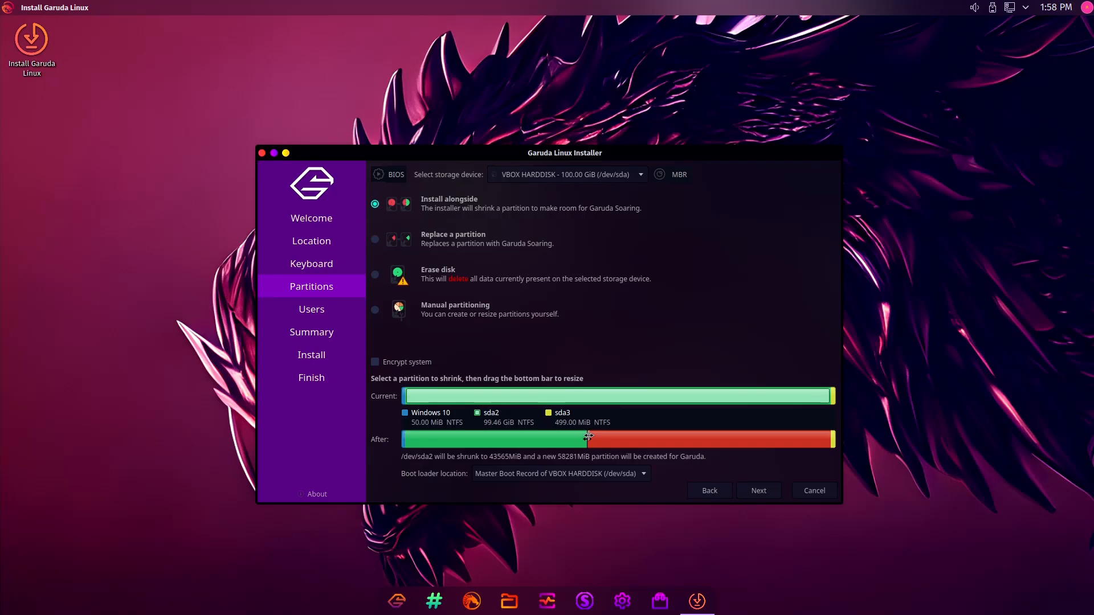
pyautogui.click(759, 490)
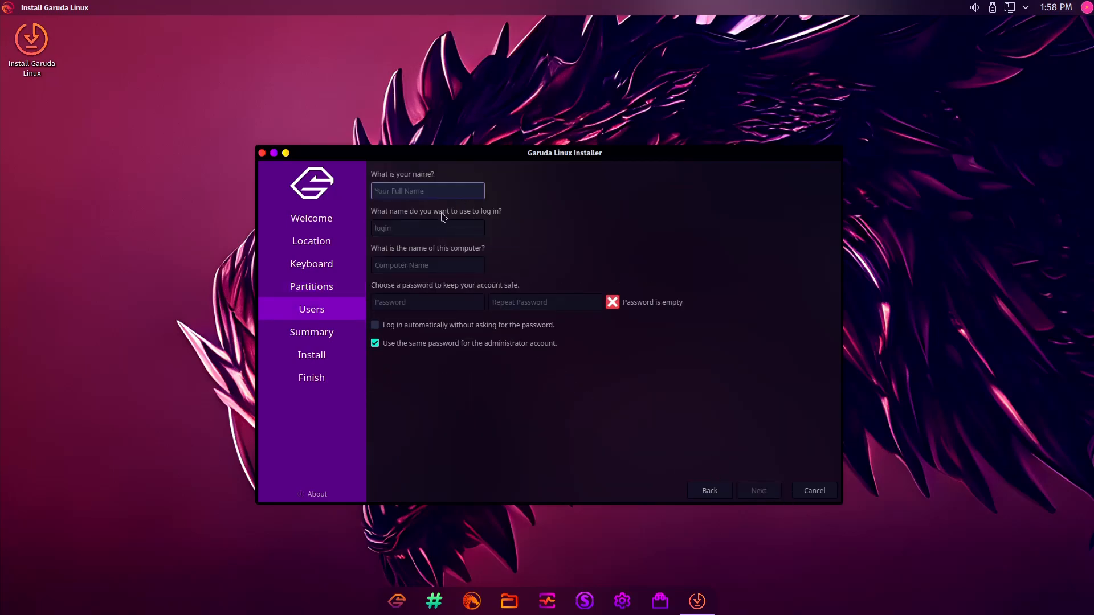
# Step: Look at the login name in a Konsole terminal prompt, close the terminal, and enter "example" as the login name
pyautogui.click(409, 229)
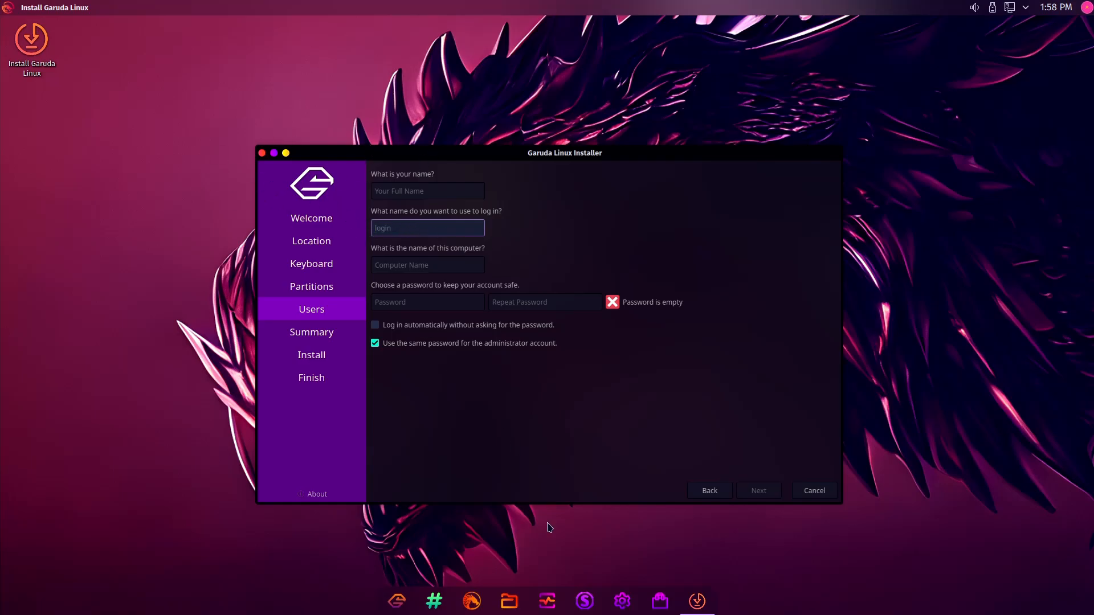
pyautogui.click(434, 602)
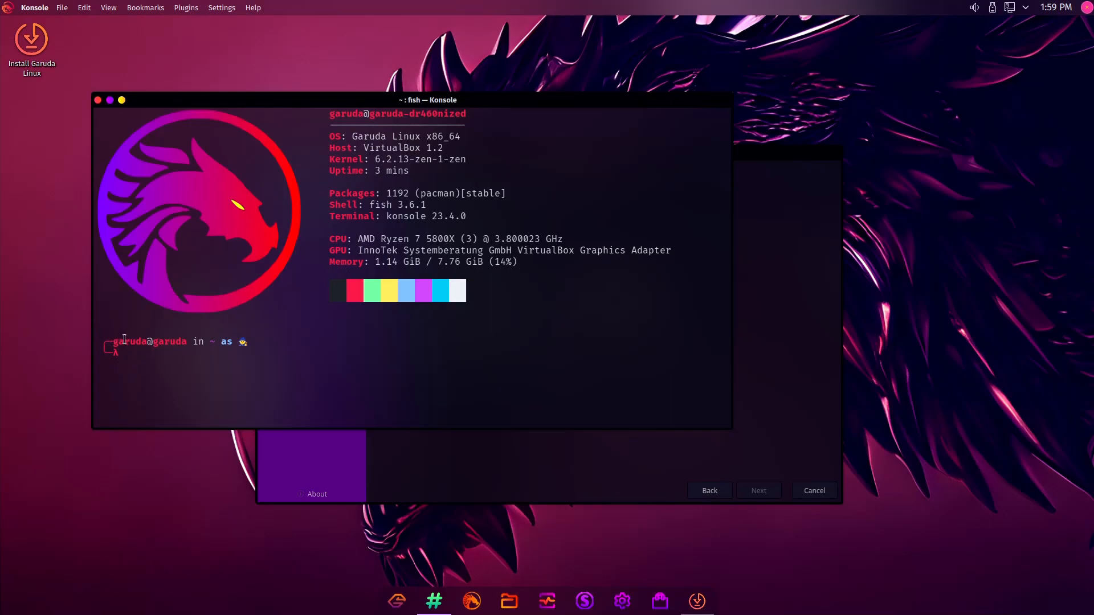
pyautogui.click(97, 100)
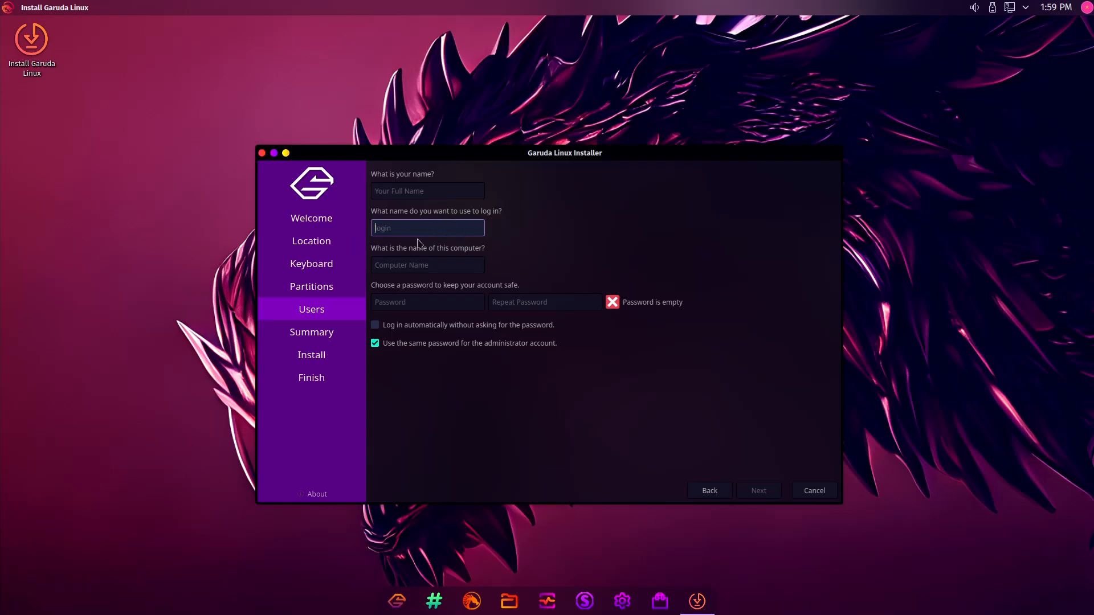
pyautogui.write('example')
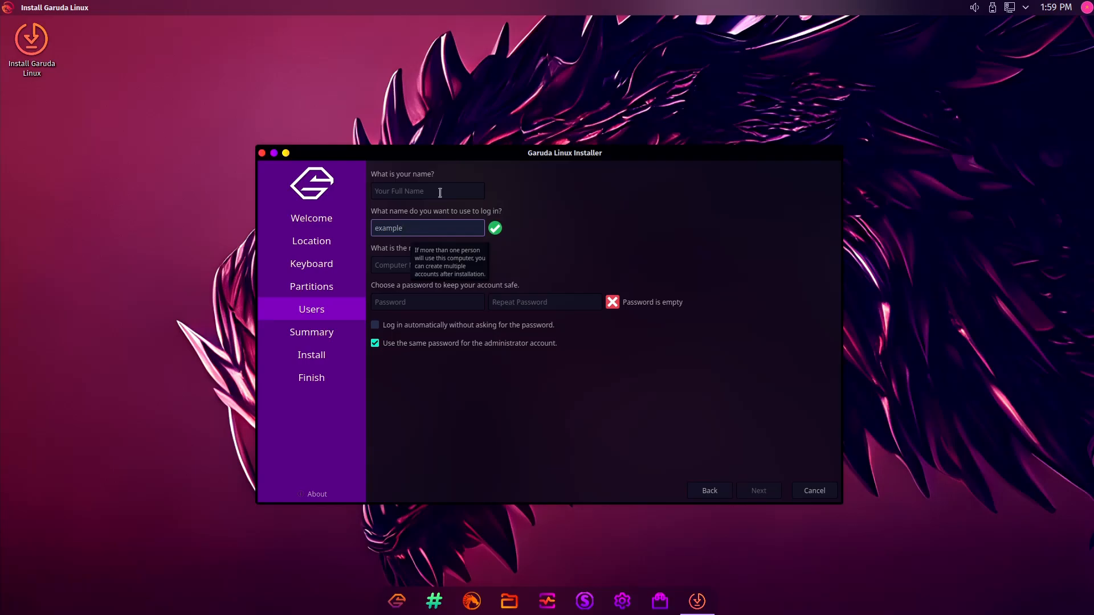
# Step: Enter "Example" as the full name and set the computer name to example-garuda
pyautogui.click(440, 193)
pyautogui.write('Example')
pyautogui.click(458, 264)
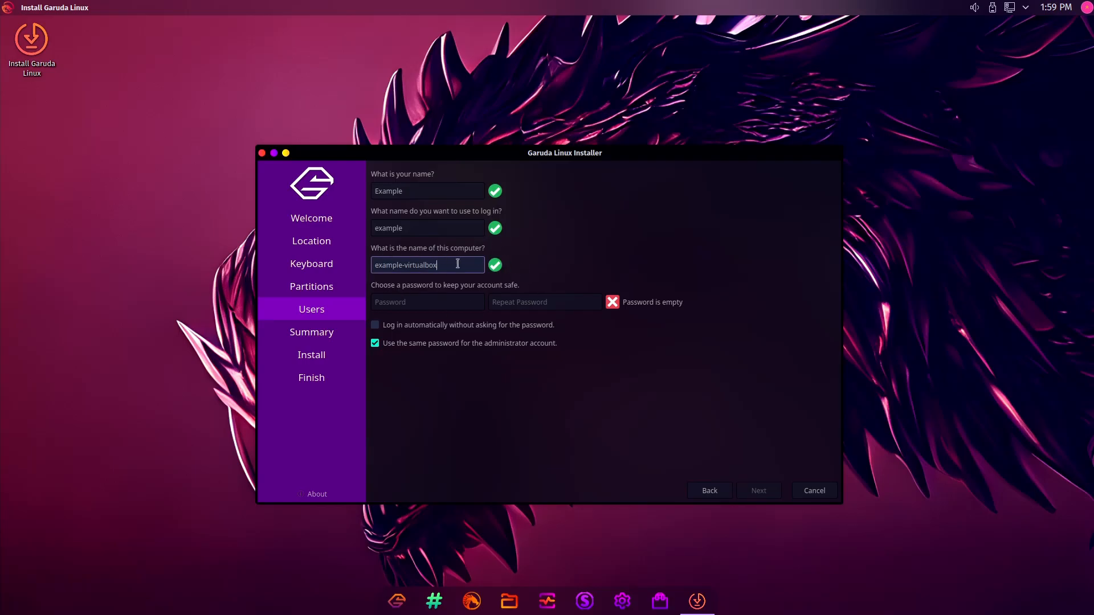
pyautogui.hotkey('shift', 'Left')
pyautogui.hotkey('shift', 'Left')
pyautogui.hotkey('shift', 'Left')
pyautogui.hotkey('shift', 'Left')
pyautogui.hotkey('shift', 'Left')
pyautogui.hotkey('shift', 'Left')
pyautogui.hotkey('shift', 'Left')
pyautogui.hotkey('shift', 'Left')
pyautogui.hotkey('shift', 'Left')
pyautogui.write('ga')
# Step: Enter and repeat the account password, and enable automatic login without asking for the password
pyautogui.click(436, 301)
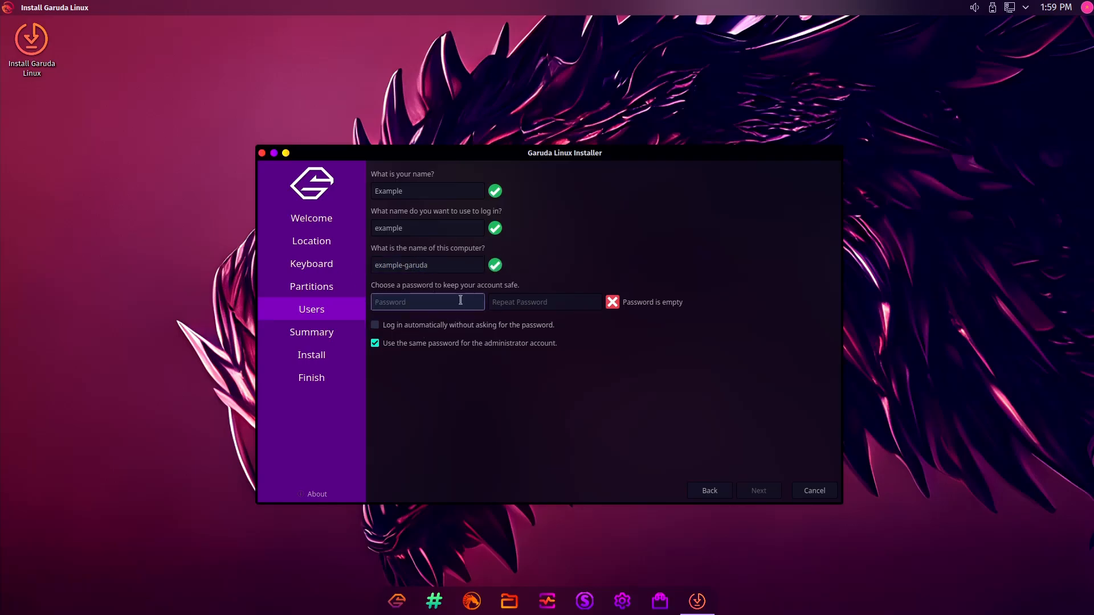
pyautogui.write('••••')
pyautogui.click(536, 298)
pyautogui.write('••••')
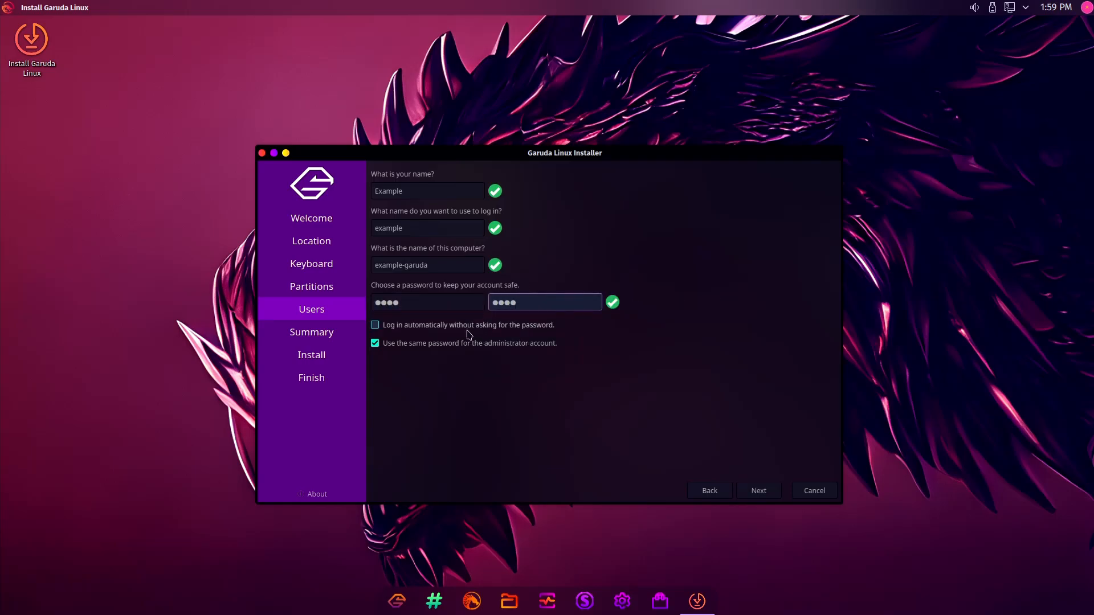
pyautogui.click(375, 326)
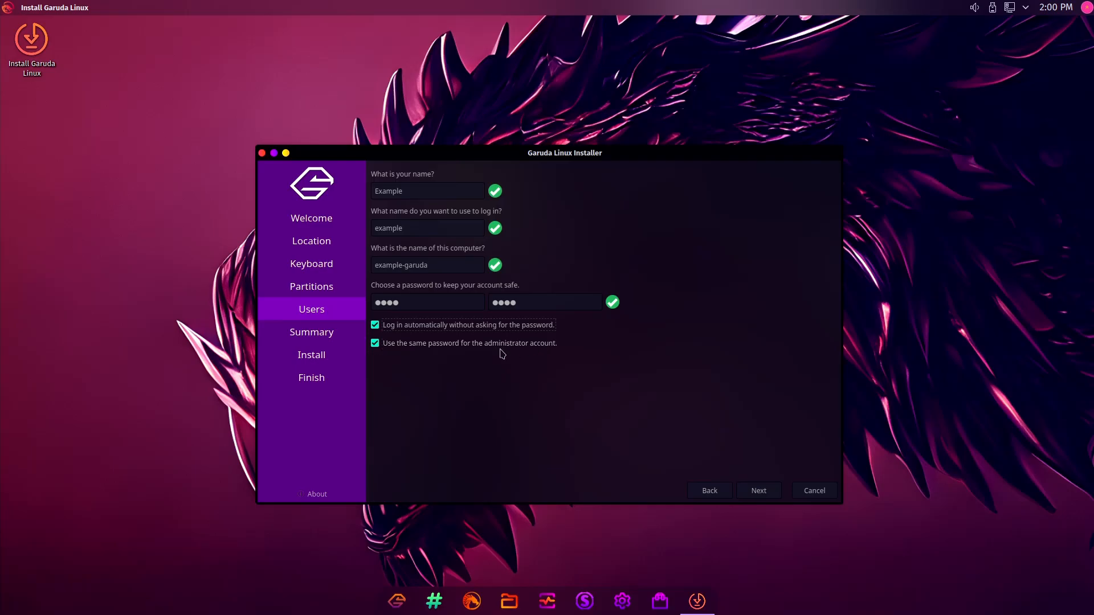
pyautogui.click(465, 346)
pyautogui.click(391, 378)
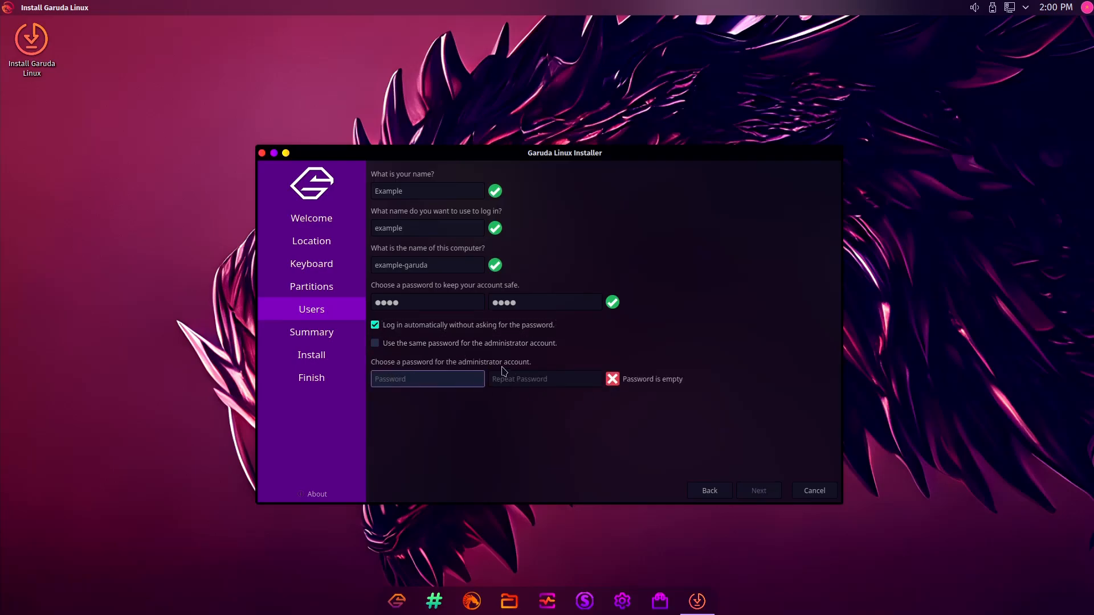
pyautogui.click(417, 348)
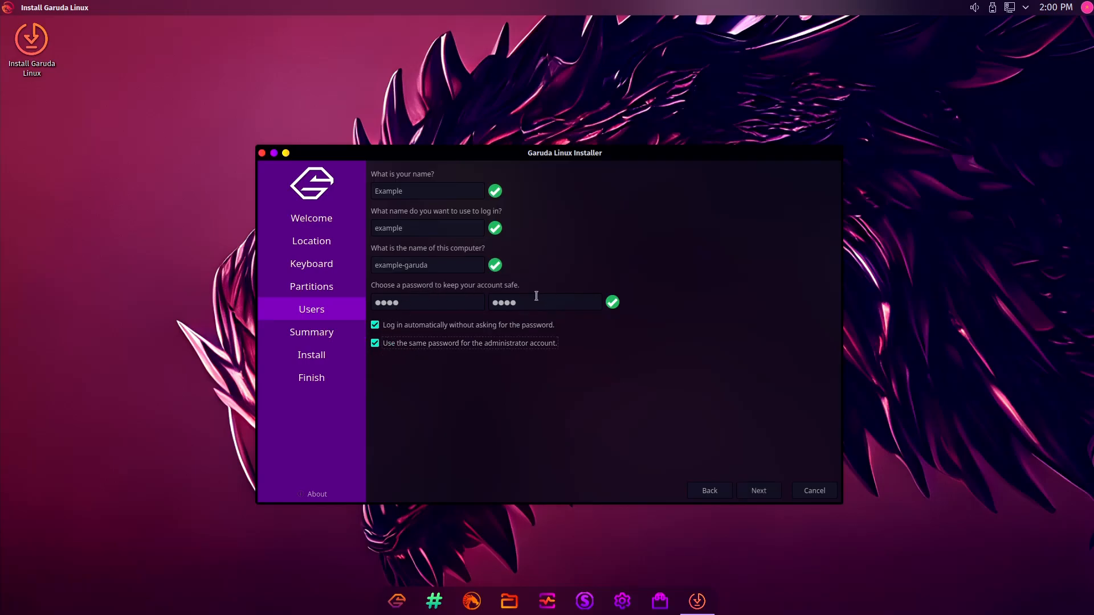
# Step: Review the location, keyboard and partition changes in the installation summary, and start installing Garuda Linux
pyautogui.click(761, 491)
pyautogui.scroll(-2, 482, 208)
pyautogui.scroll(2, 419, 208)
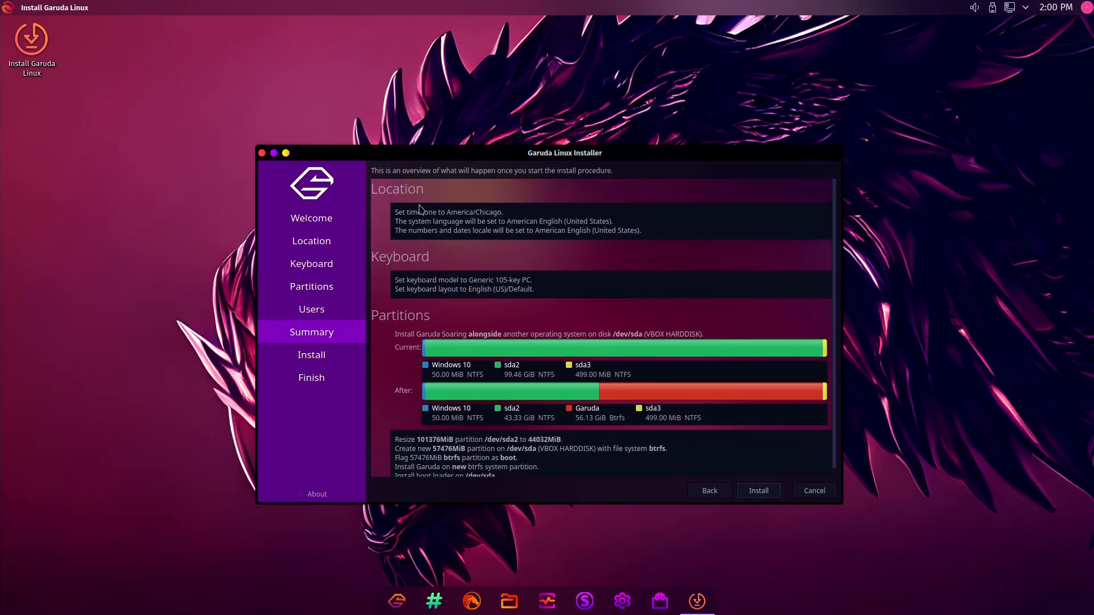
pyautogui.scroll(-2, 568, 331)
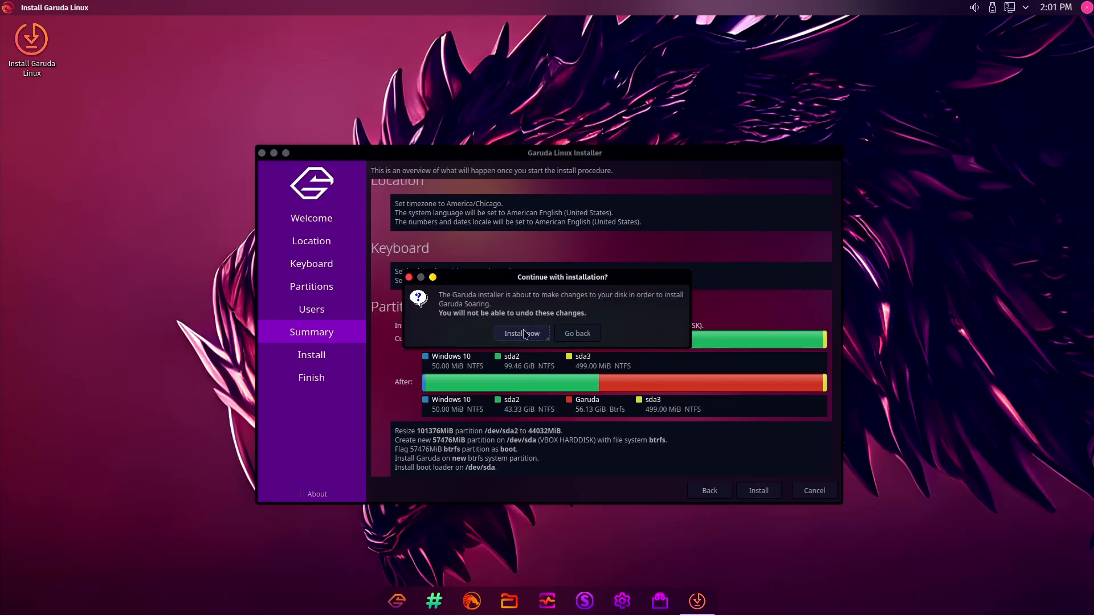
pyautogui.moveTo(553, 277); pyautogui.dragTo(613, 262)
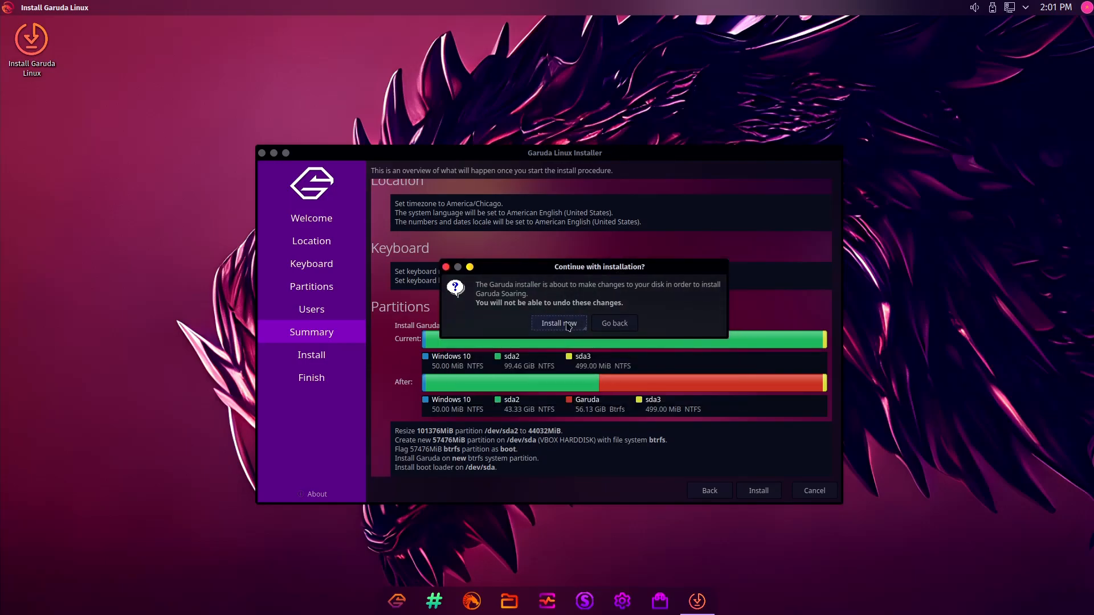
pyautogui.click(568, 326)
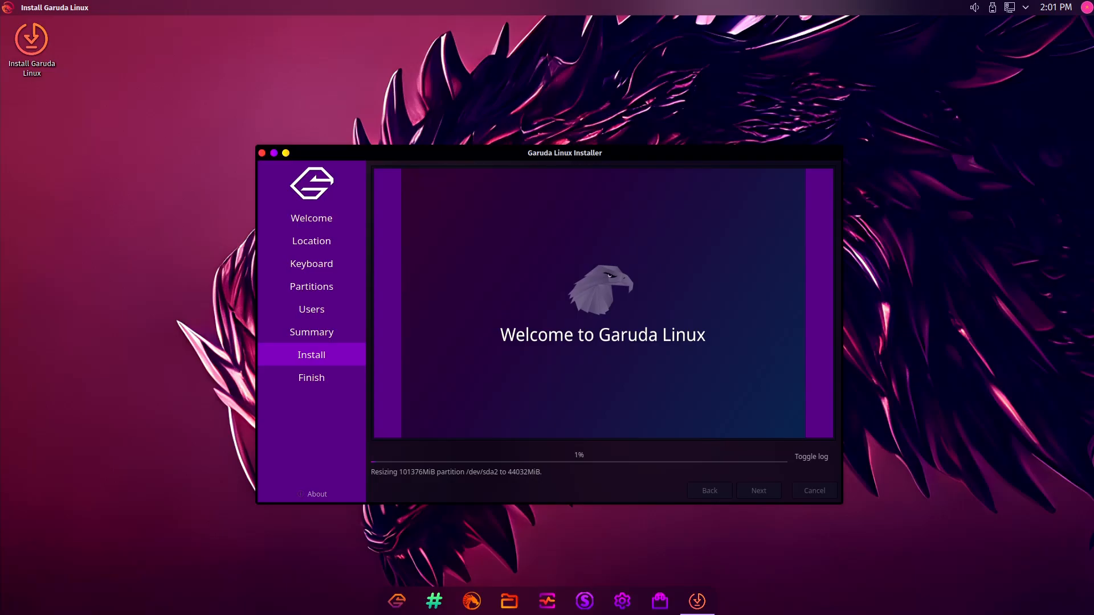
# Step: Go through the Garuda Linux and Windows 10 entries in the boot menu and boot Garuda Linux
pyautogui.press('Down')
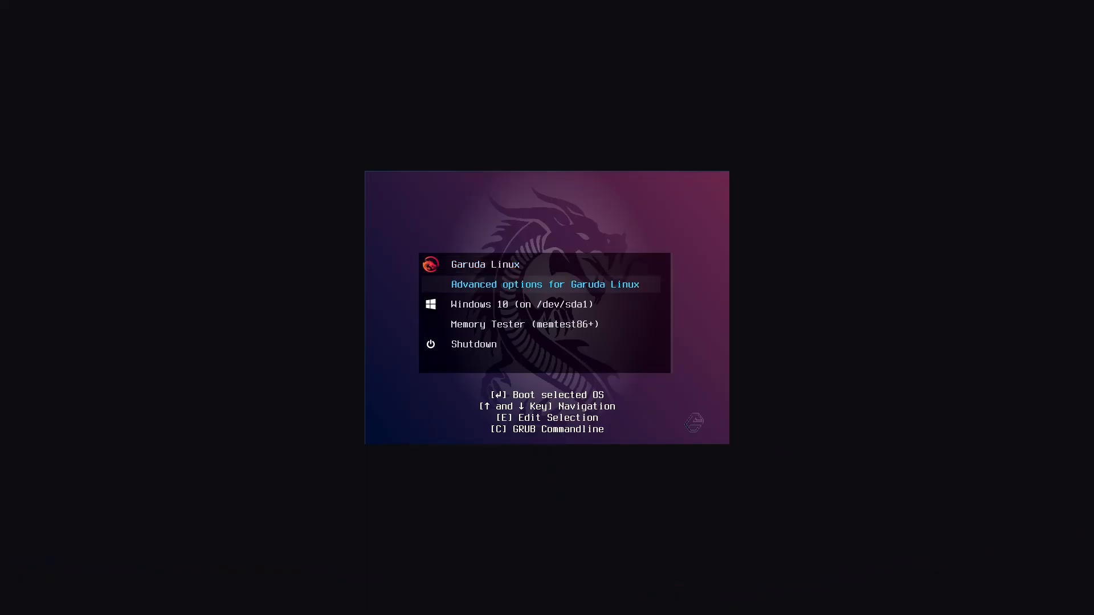
pyautogui.press('Up')
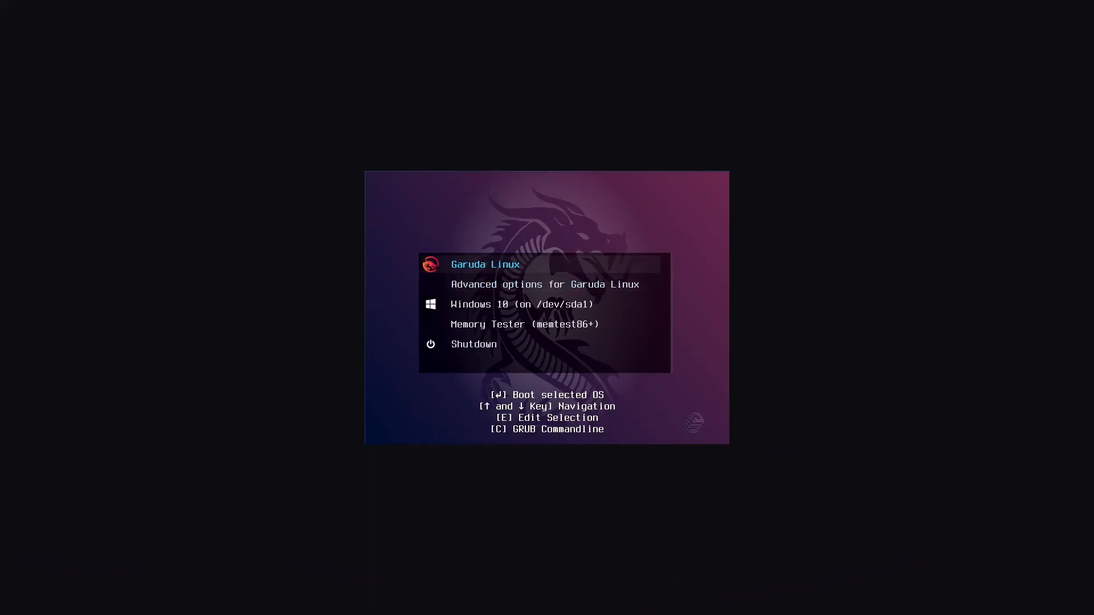
pyautogui.press('Down')
pyautogui.press('Down')
pyautogui.press('Up')
pyautogui.press('Up')
pyautogui.press('Down')
pyautogui.press('Up')
pyautogui.press('Down')
pyautogui.press('Down')
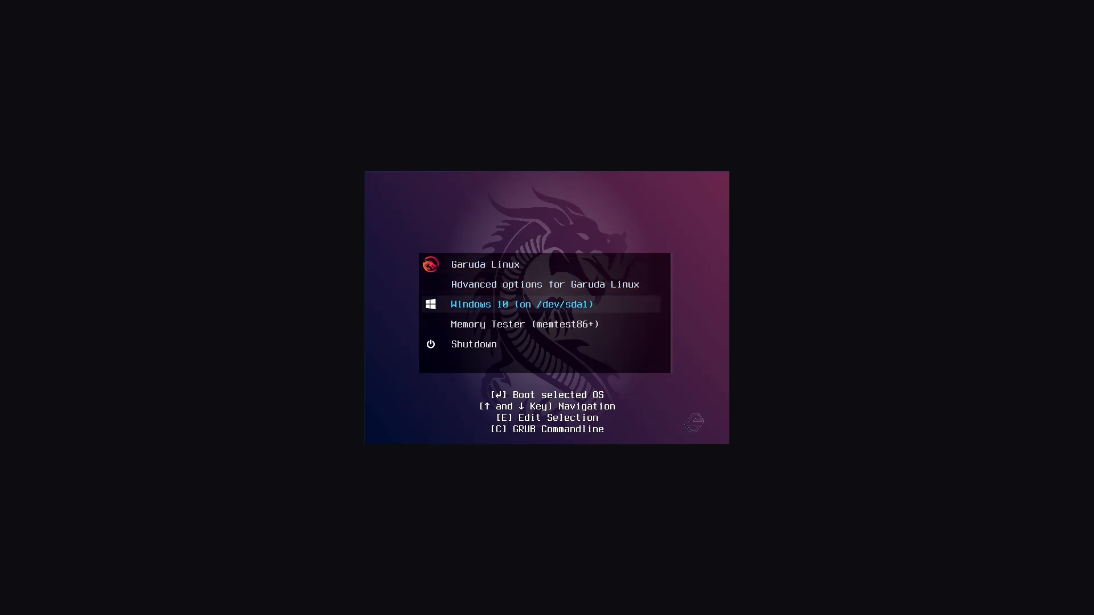
pyautogui.press('Up')
pyautogui.press('Up')
pyautogui.press('Down')
pyautogui.press('Up')
pyautogui.press('Down')
pyautogui.press('Up')
pyautogui.press('Down')
pyautogui.press('Down')
pyautogui.press('Up')
pyautogui.press('Up')
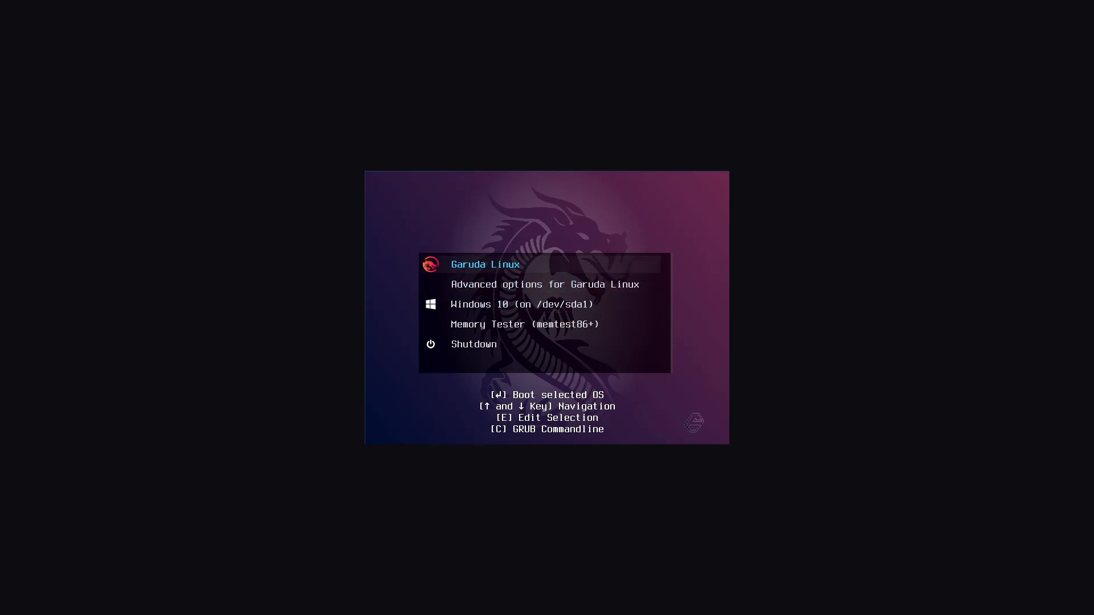
pyautogui.press('Return')
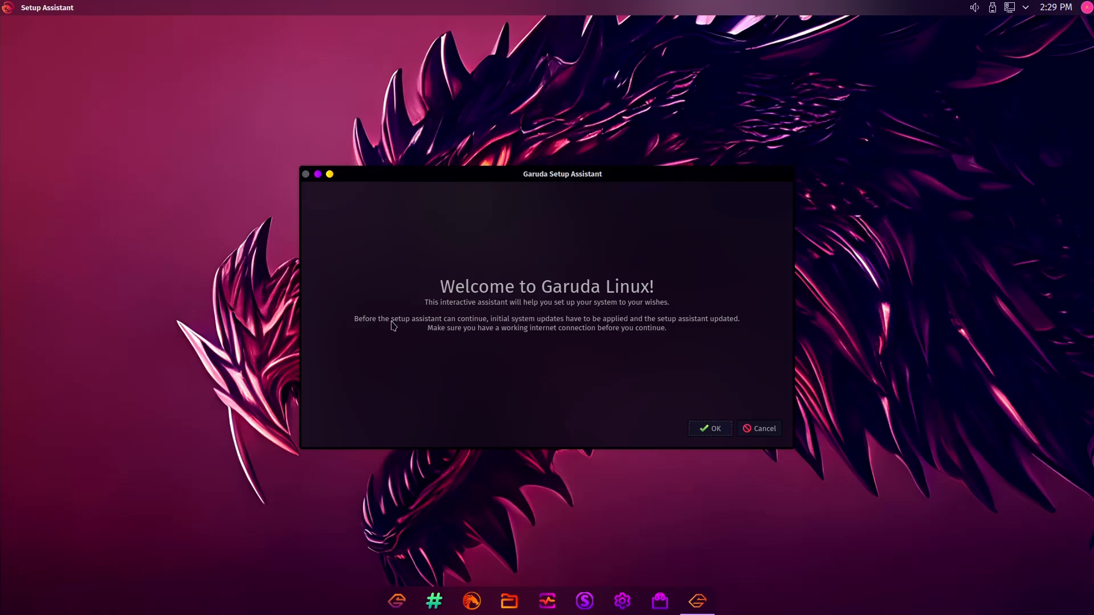
# Step: Apply the initial system updates from the Setup Assistant, entering the sudo password and accepting the package installation
pyautogui.click(713, 429)
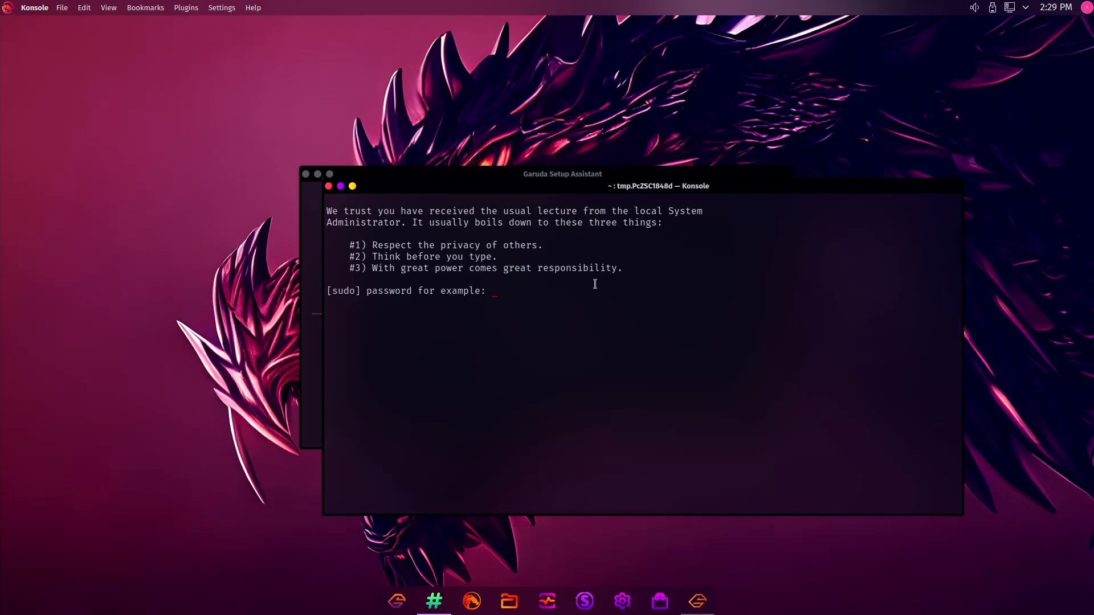
pyautogui.write('**')
pyautogui.press('Return')
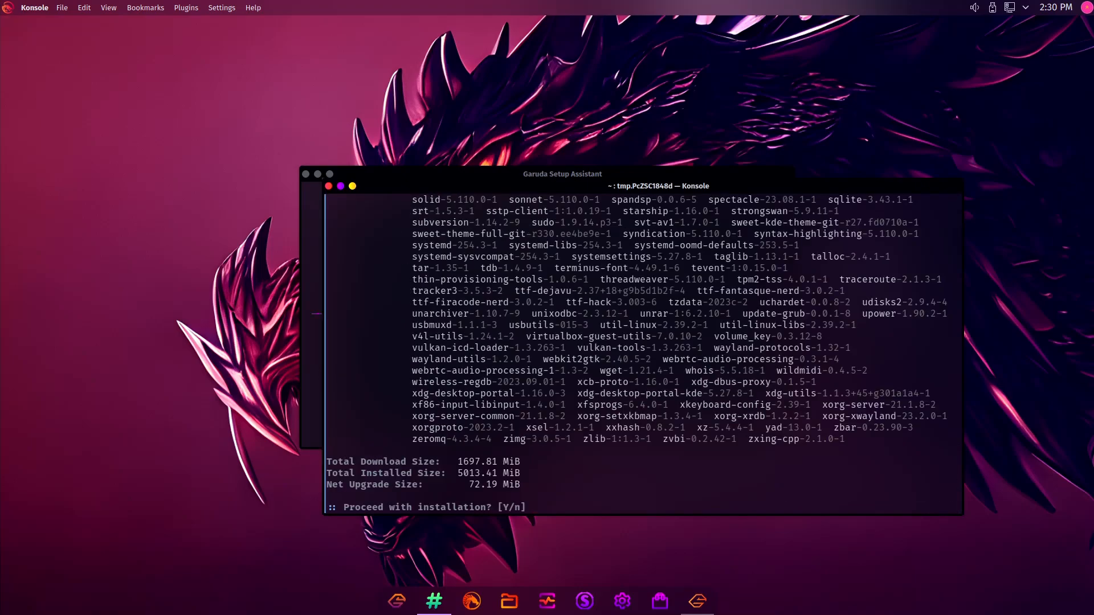
pyautogui.press('Return')
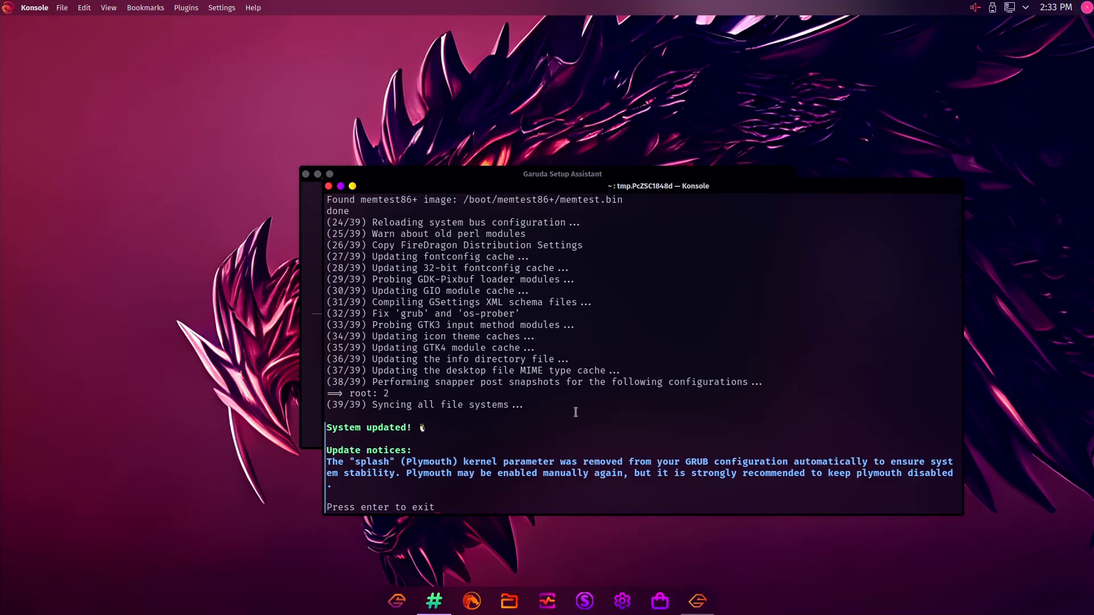
pyautogui.press('Return')
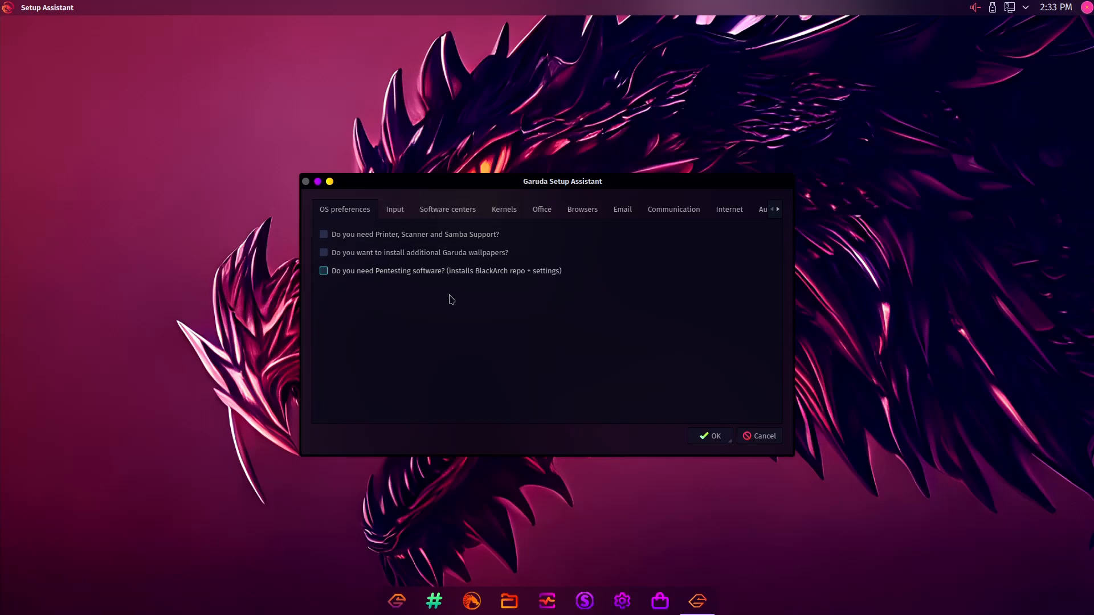
# Step: Look at the input language and software center options offered by the Setup Assistant
pyautogui.click(395, 214)
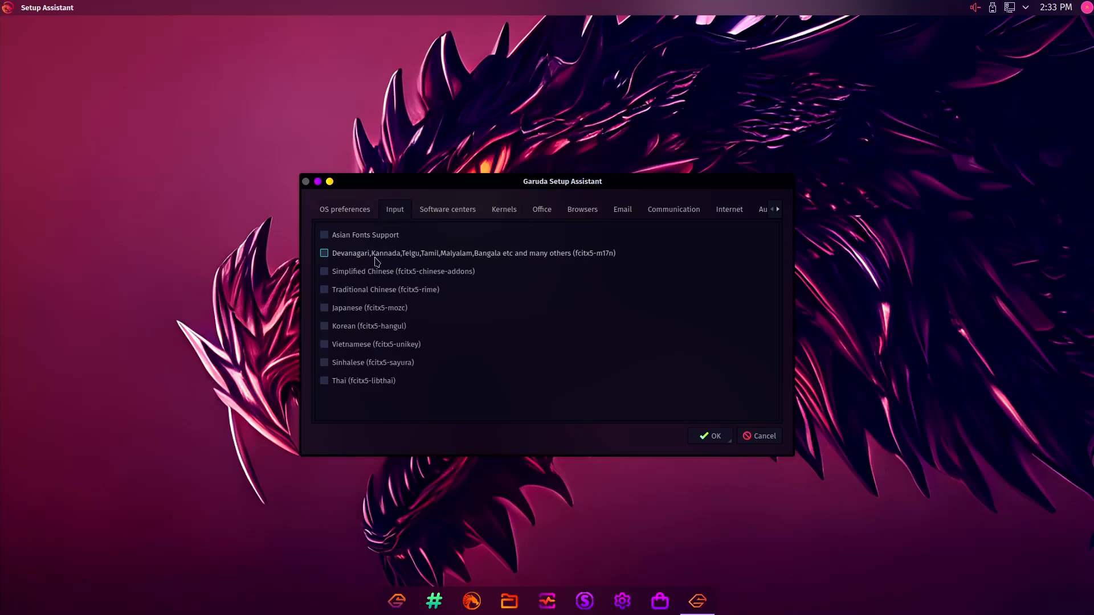
pyautogui.click(431, 216)
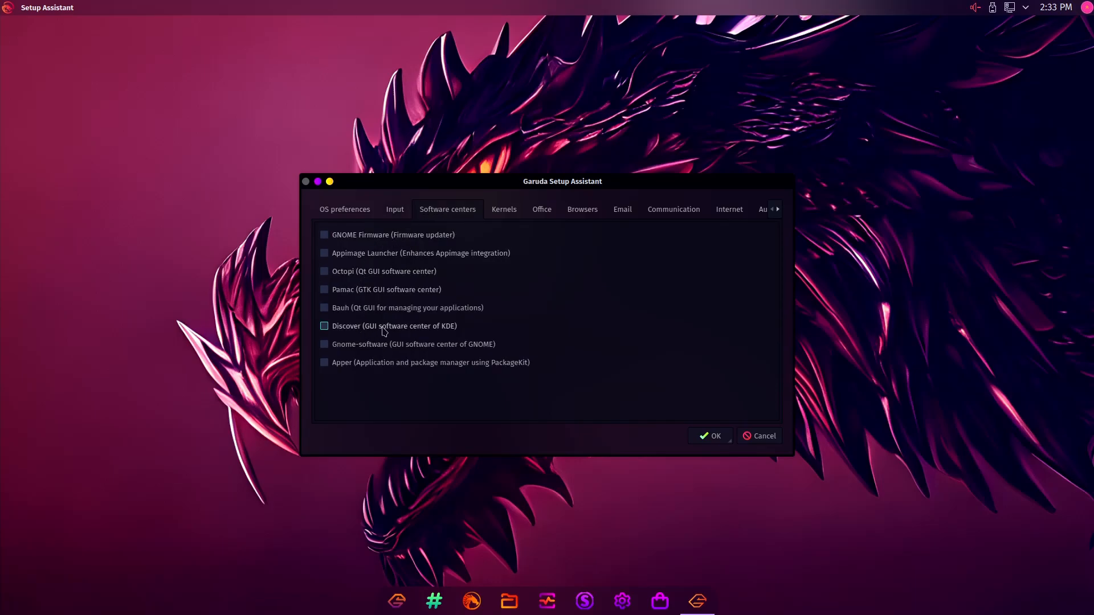
# Step: Open the Octopi package manager, widen its window and browse the list of available packages
pyautogui.click(660, 600)
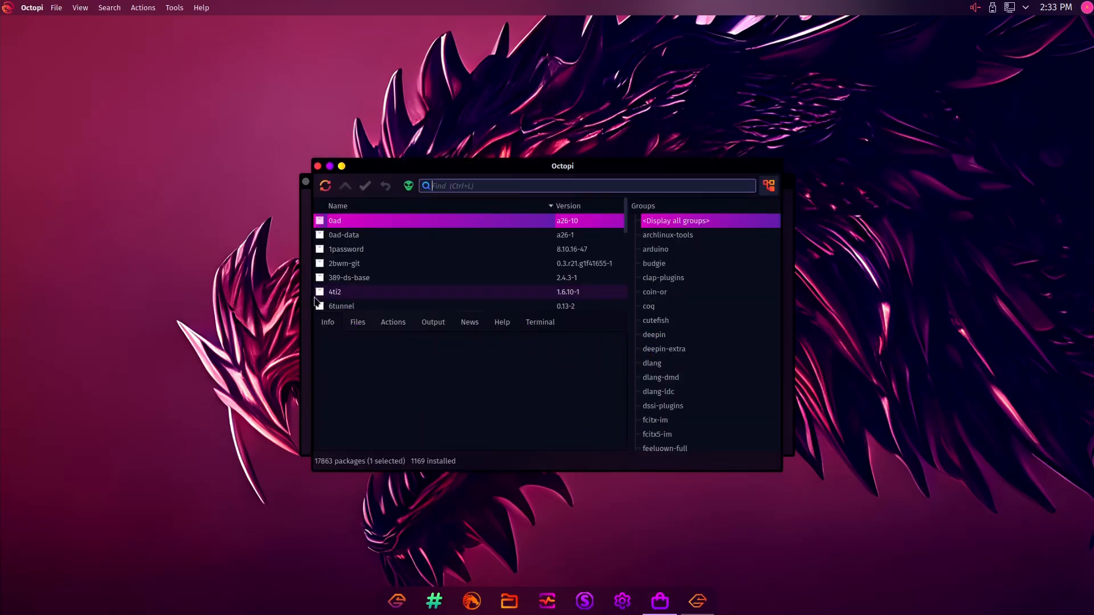
pyautogui.moveTo(311, 300); pyautogui.dragTo(83, 295)
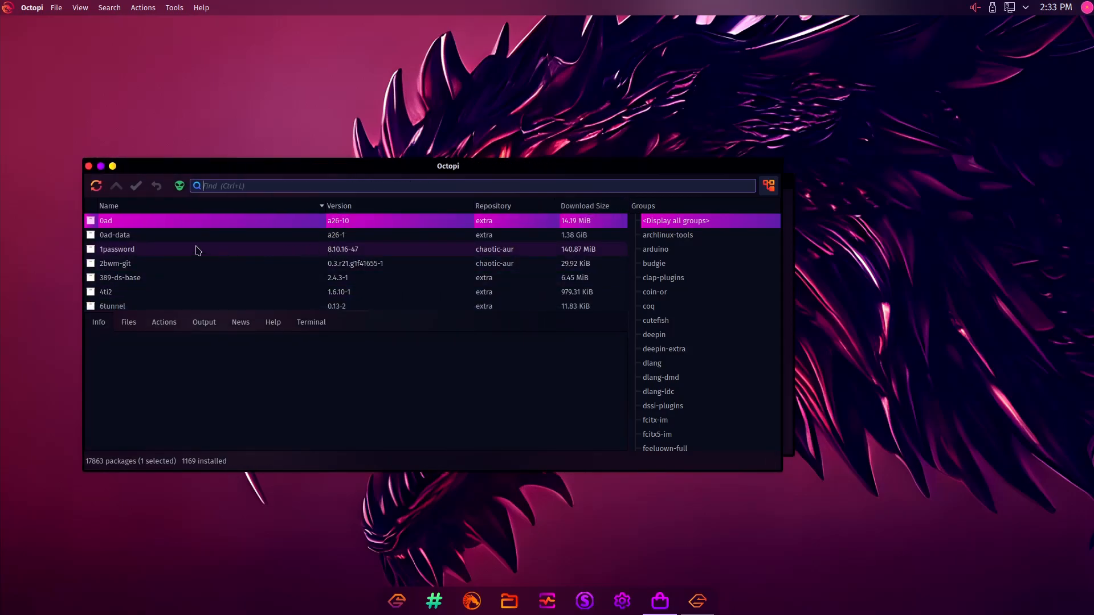
pyautogui.scroll(-2, 171, 268)
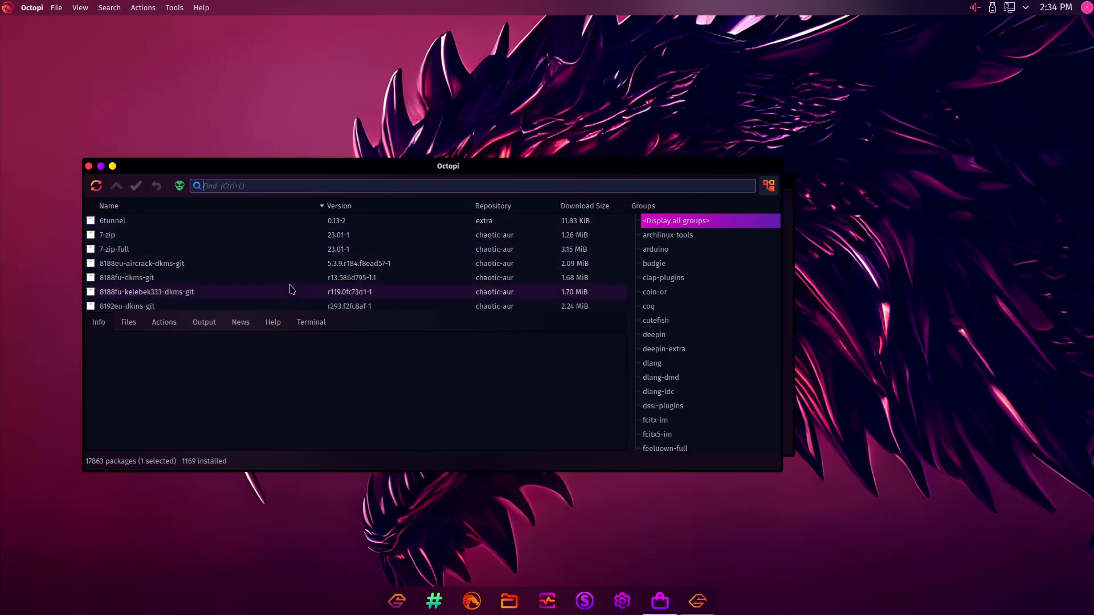
pyautogui.scroll(-1, 342, 288)
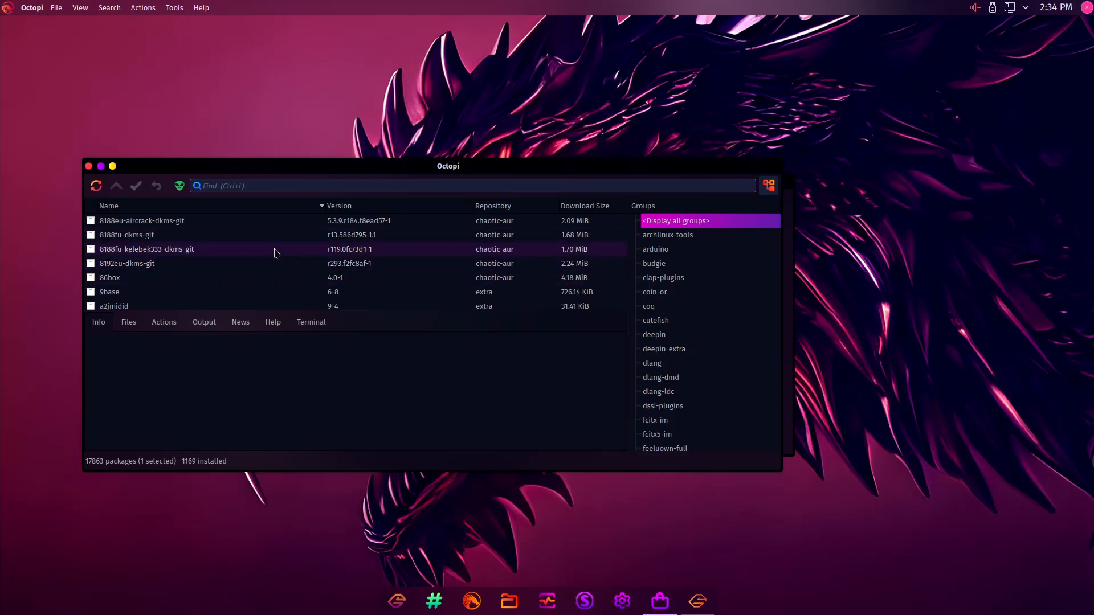
pyautogui.scroll(-1, 212, 248)
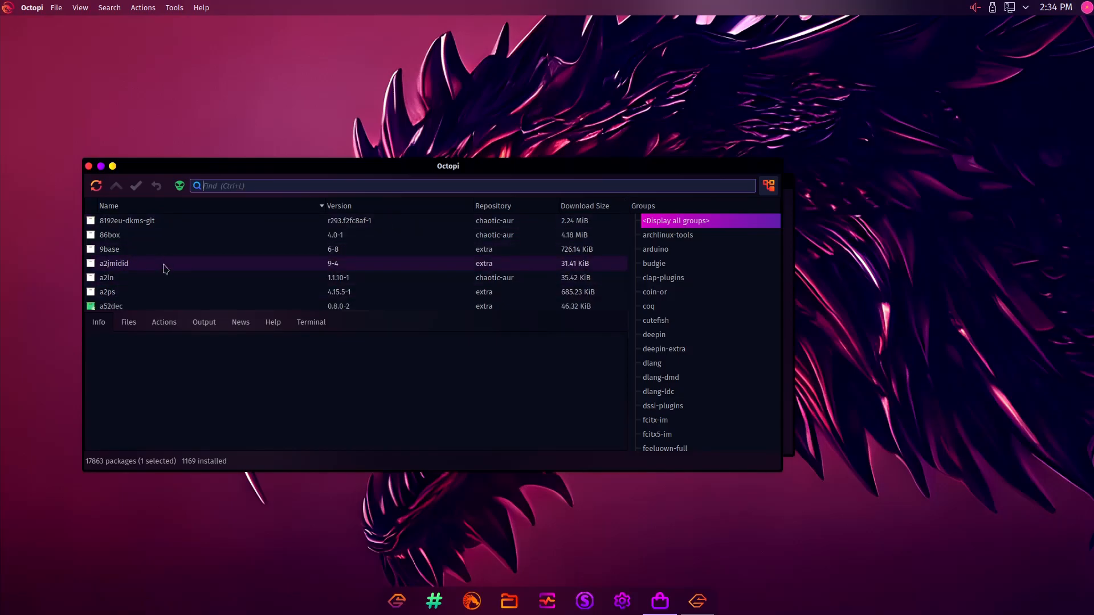
pyautogui.scroll(4, 239, 281)
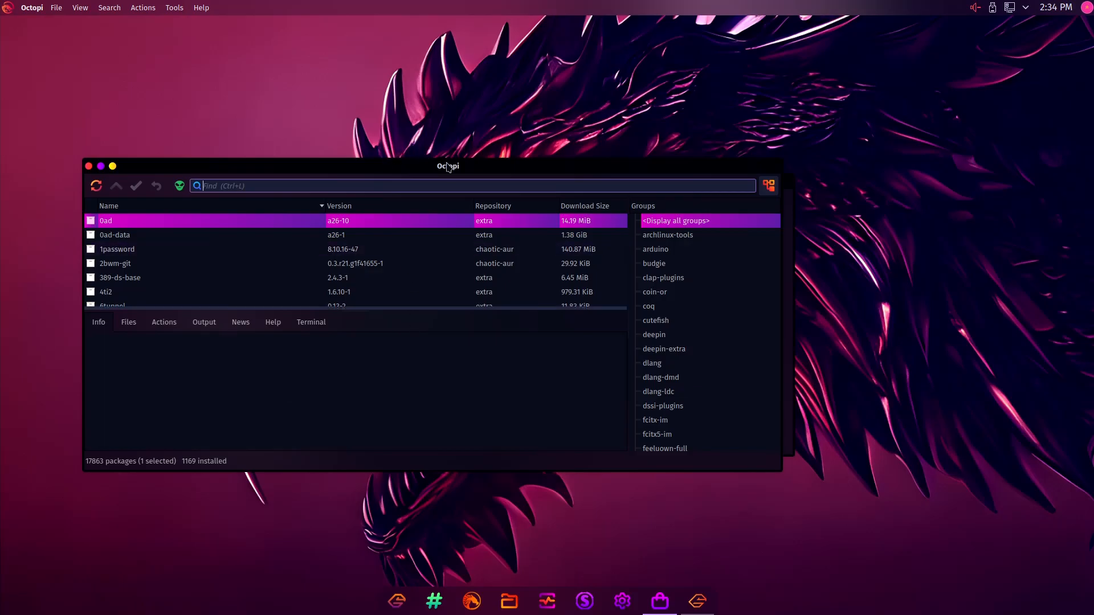
# Step: Move the Octopi window toward the middle of the desktop and search the packages for "steam"
pyautogui.moveTo(442, 170); pyautogui.dragTo(590, 120)
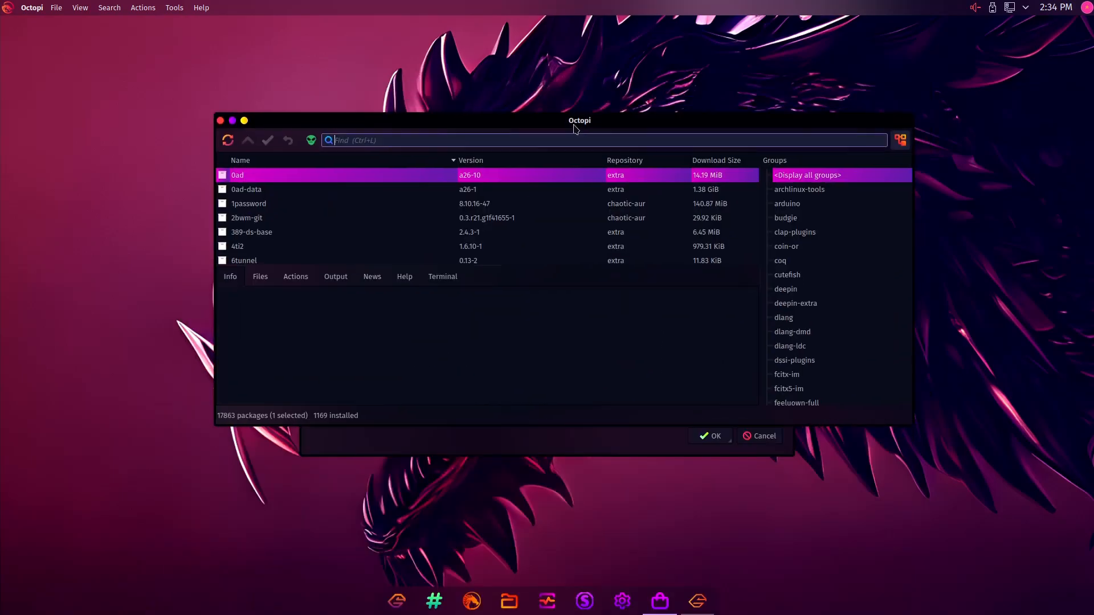
pyautogui.moveTo(331, 130); pyautogui.dragTo(350, 127)
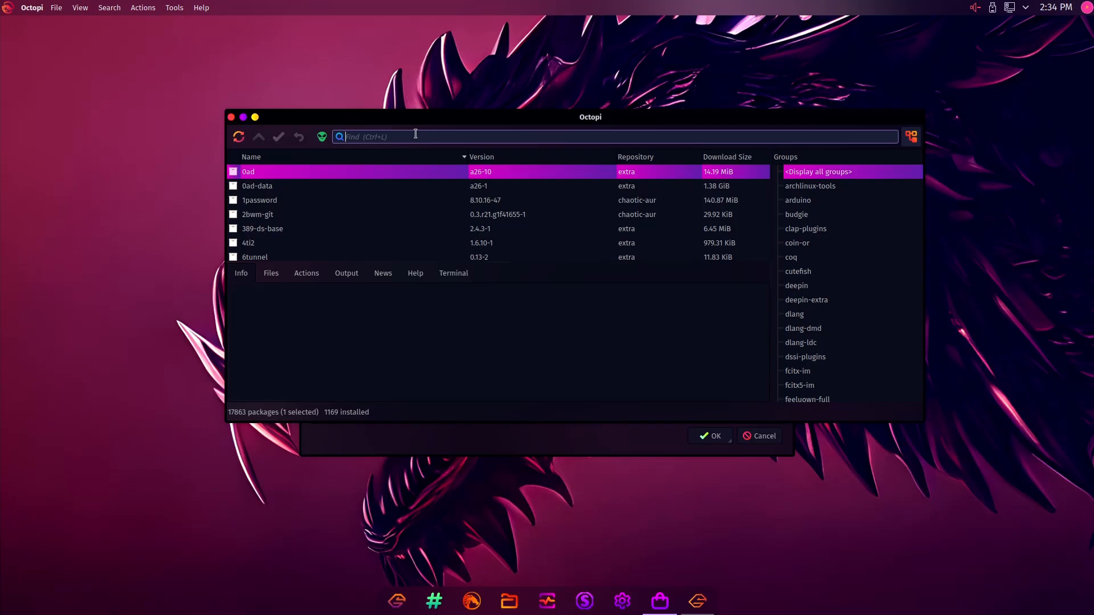
pyautogui.write('stea')
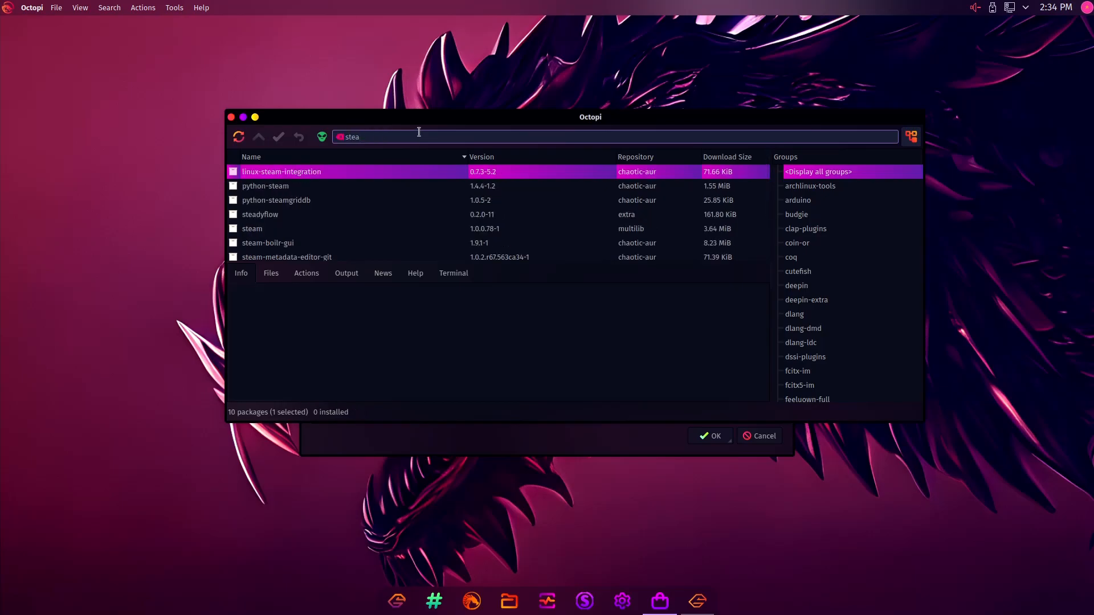
pyautogui.write('m')
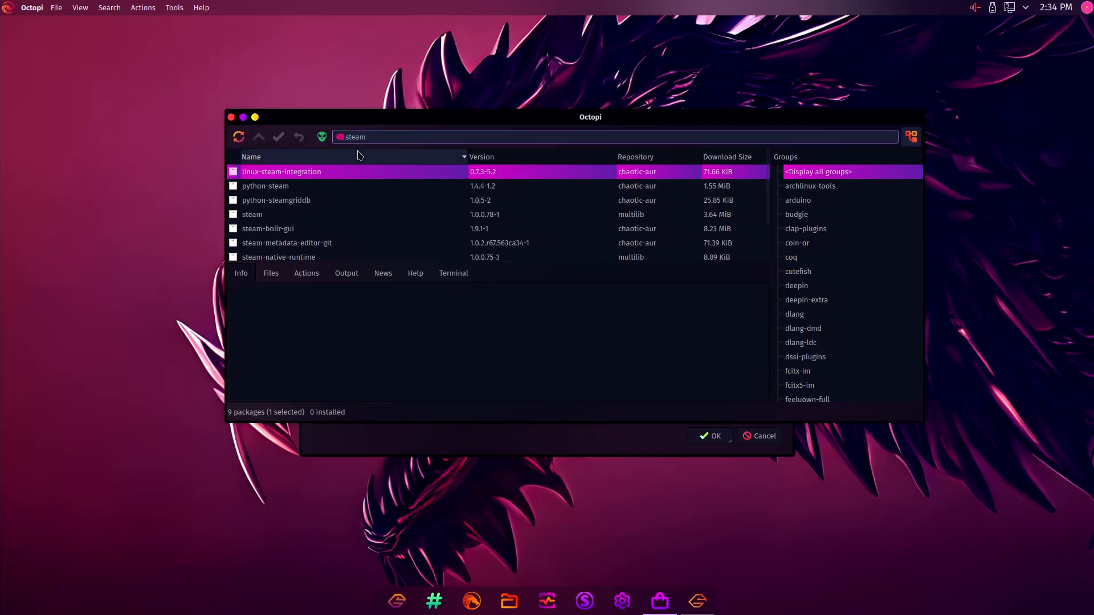
# Step: Look at the steam package's details and Octopi's lists of packages marked for removal and installation
pyautogui.click(295, 216)
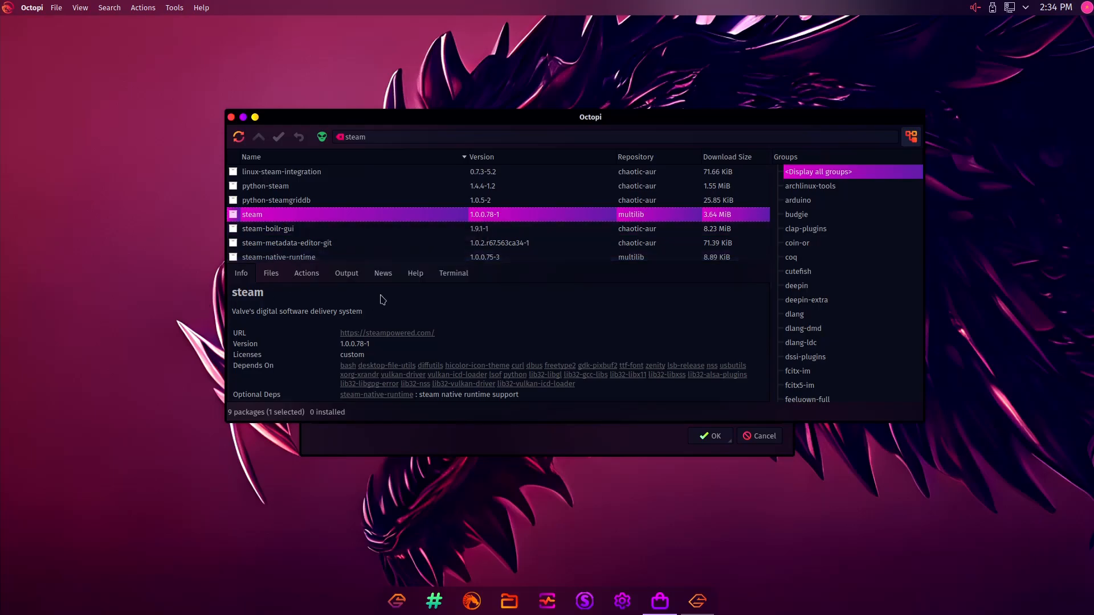
pyautogui.scroll(-2, 501, 340)
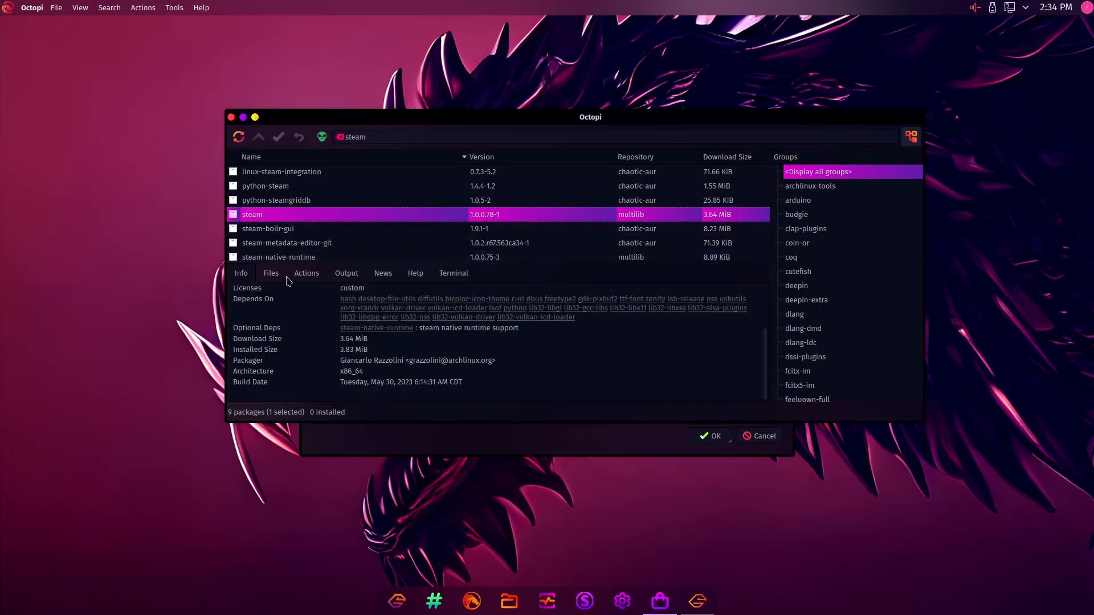
pyautogui.click(307, 274)
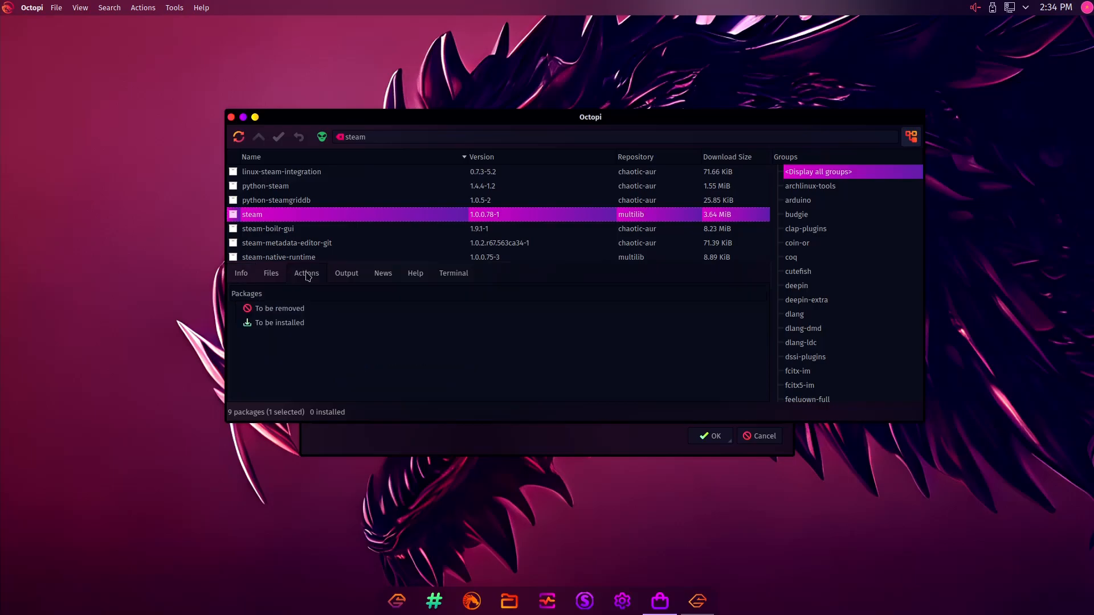
pyautogui.click(241, 273)
# Step: Mark the steam package for installation without its optional dependency and display the pending package actions
pyautogui.rightClick(263, 212)
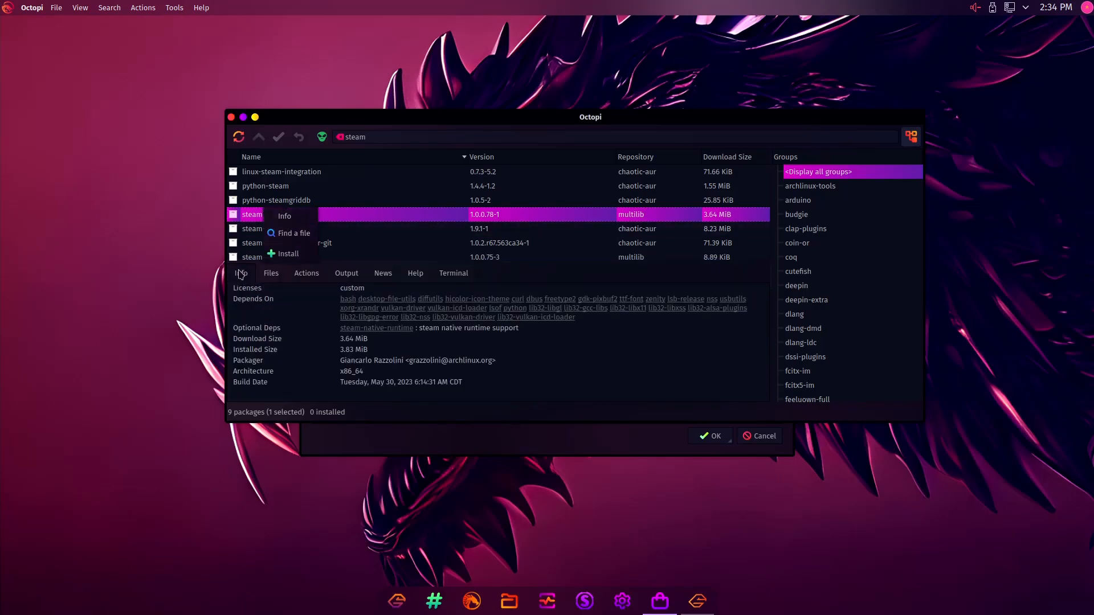
pyautogui.click(288, 254)
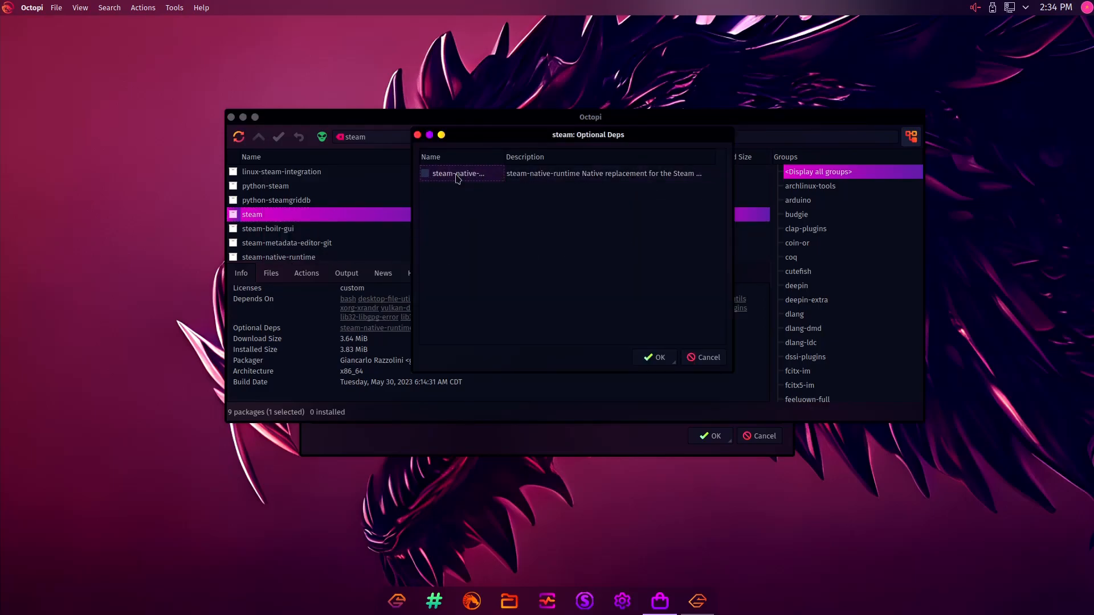
pyautogui.click(655, 357)
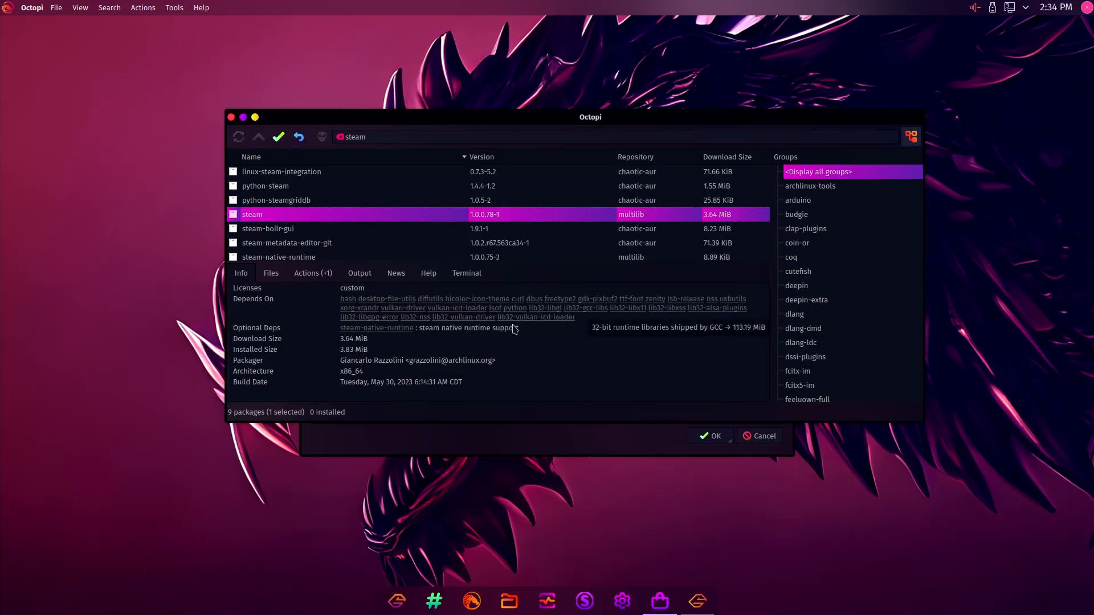
pyautogui.click(313, 273)
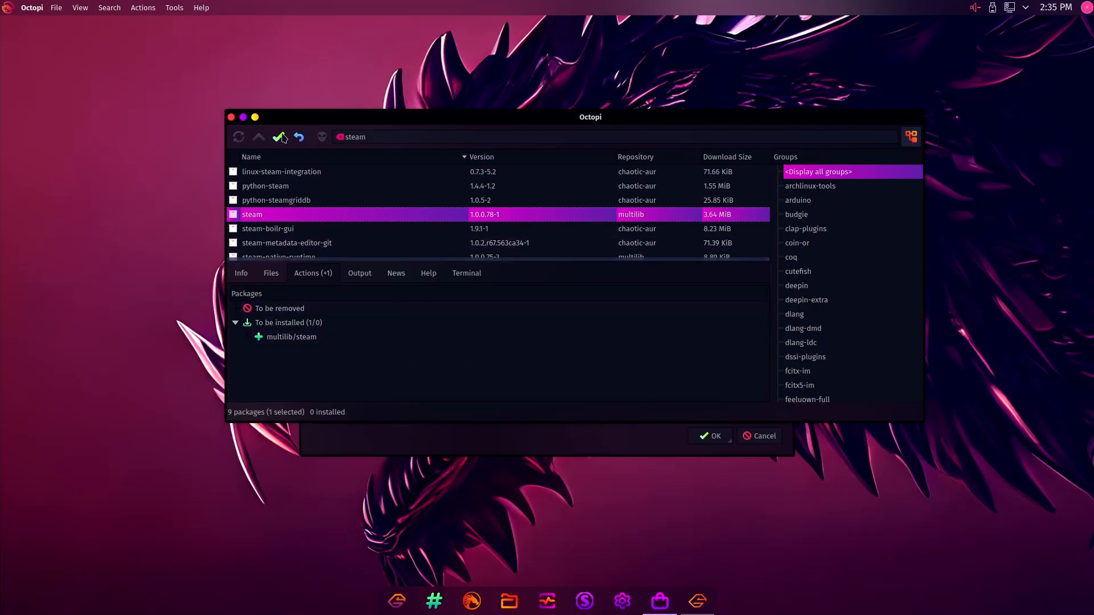
# Step: Recheck the pending steam installation in Octopi and minimize its window to return to the Setup Assistant
pyautogui.click(255, 117)
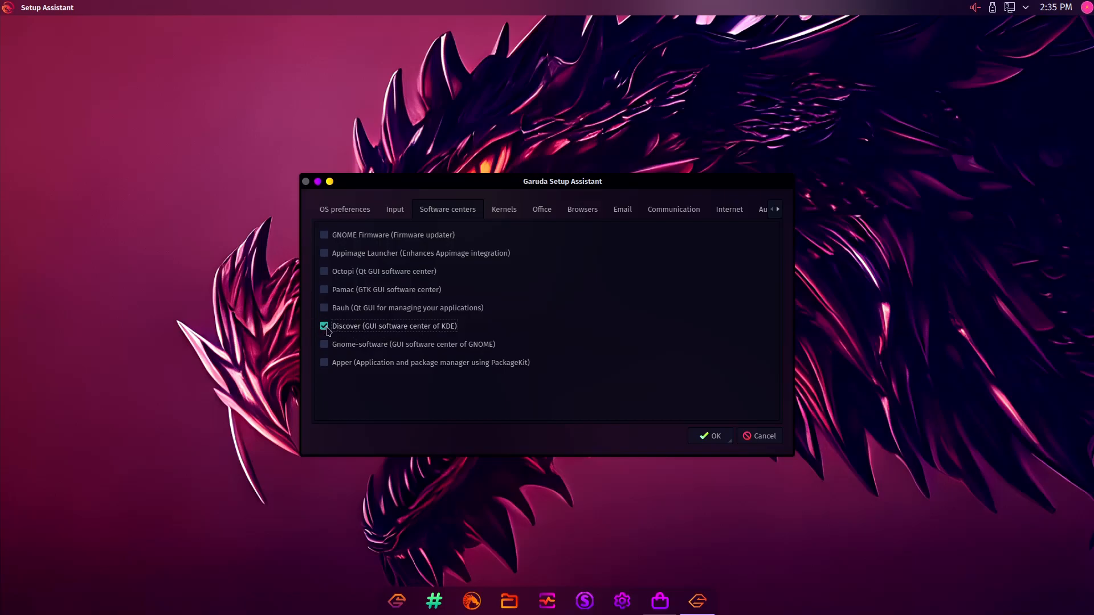
pyautogui.click(660, 602)
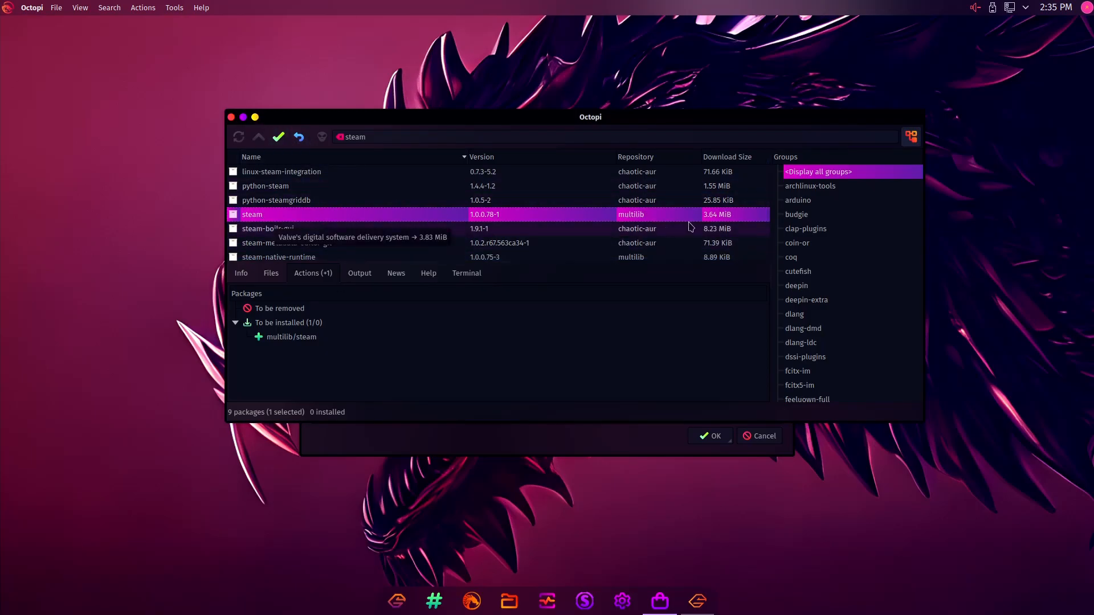
pyautogui.click(255, 117)
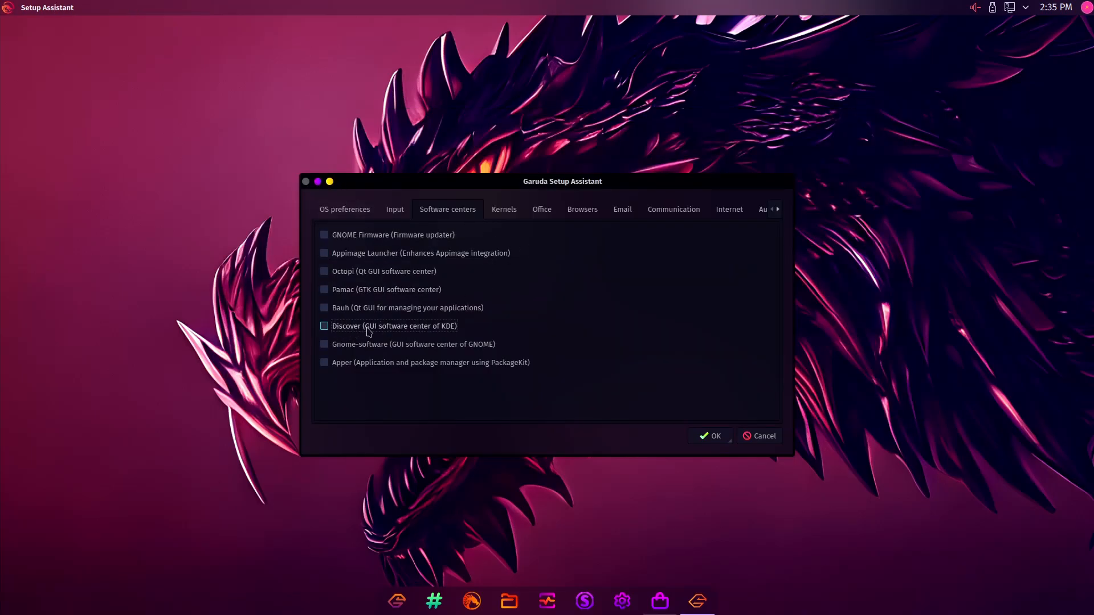
# Step: Look through the kernel and office suite options offered by the Setup Assistant
pyautogui.click(505, 212)
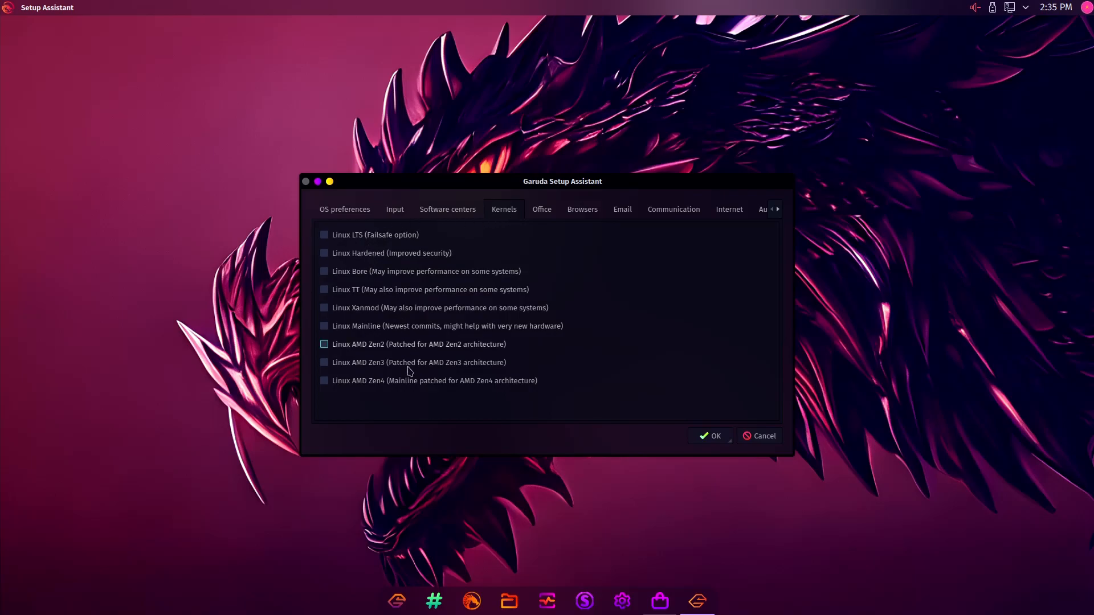
pyautogui.click(550, 206)
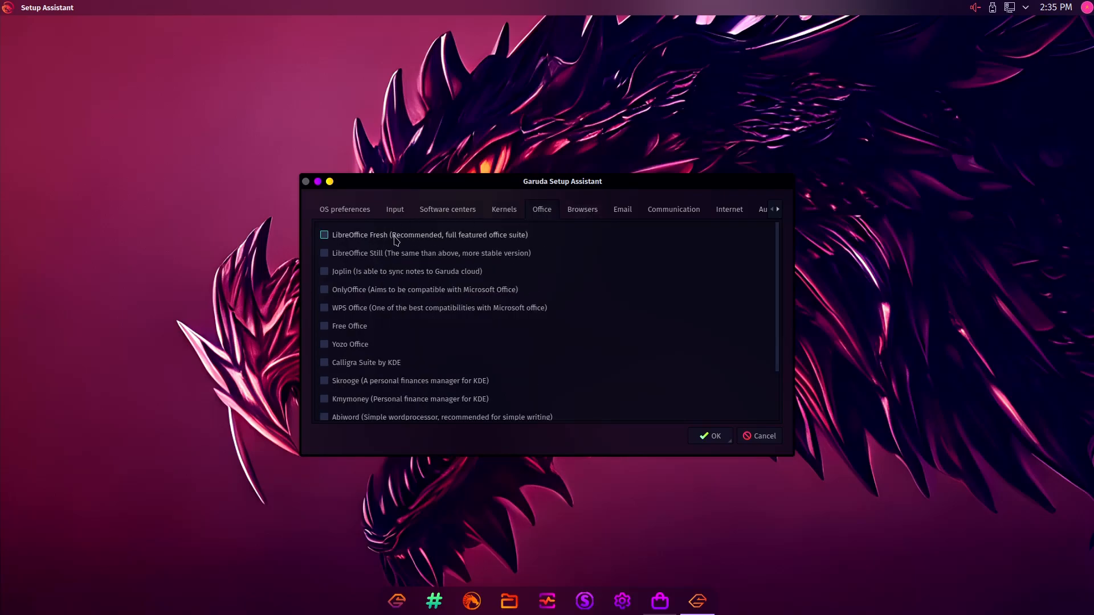
pyautogui.scroll(-3, 365, 347)
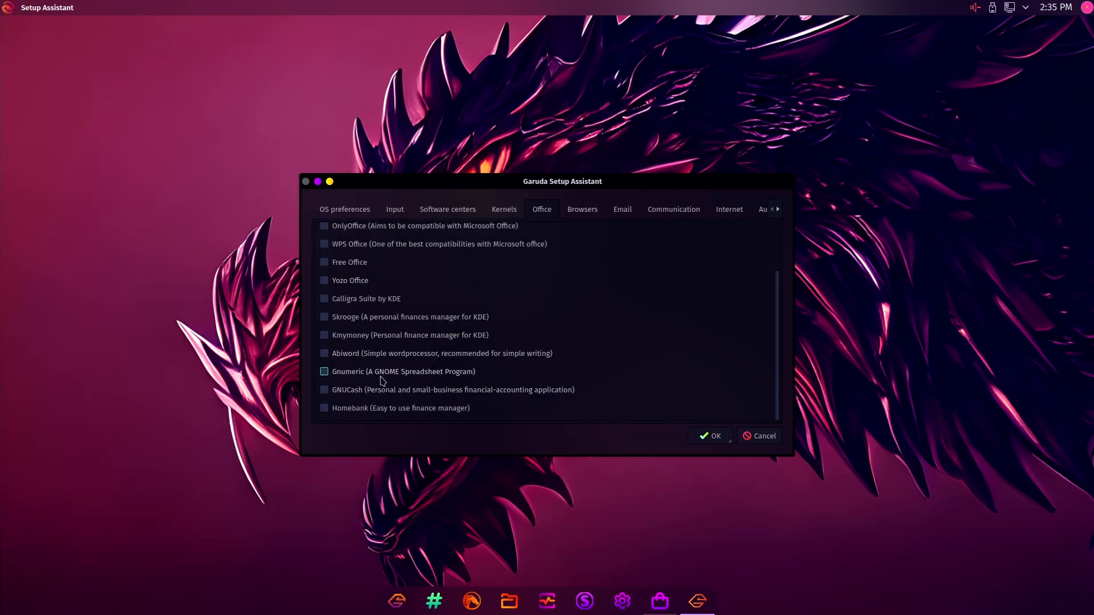
pyautogui.scroll(4, 378, 395)
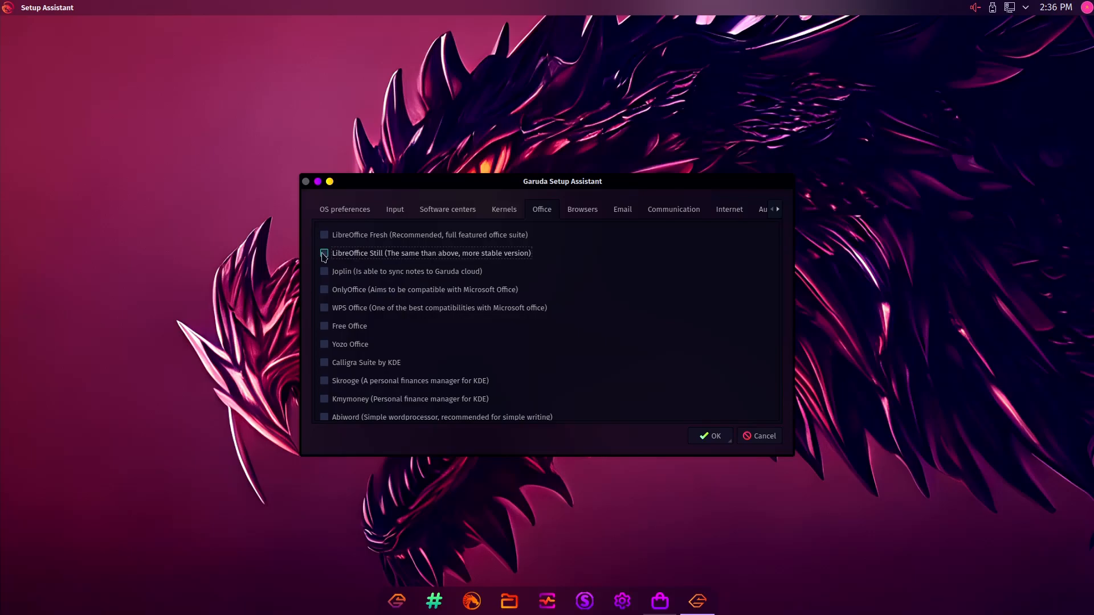
# Step: Review the web browsers offered by the Setup Assistant and select Firedragon for installation
pyautogui.click(579, 212)
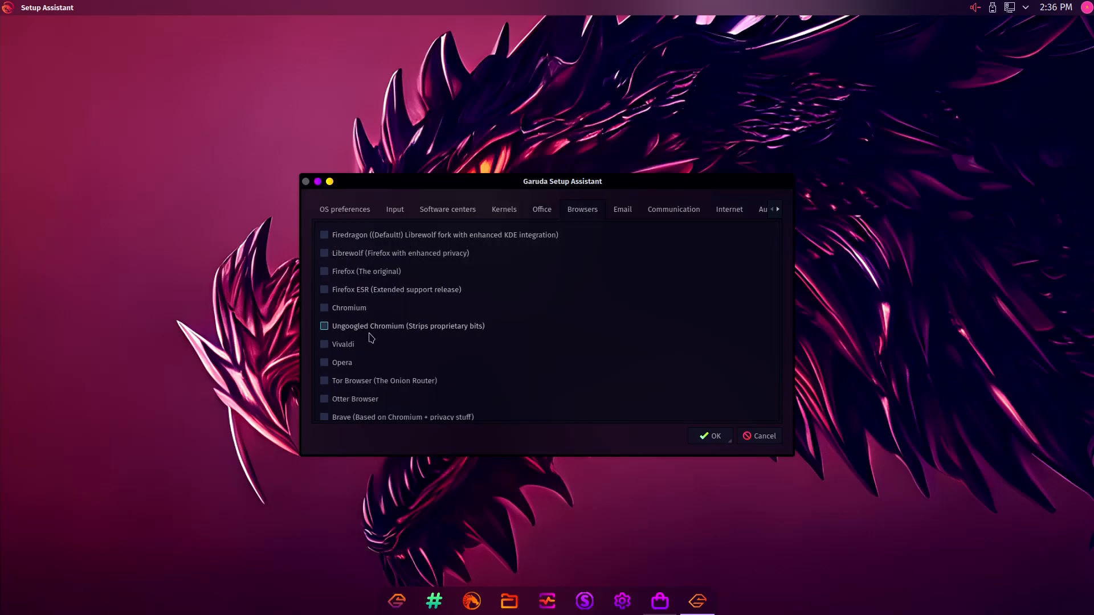
pyautogui.scroll(-2, 370, 338)
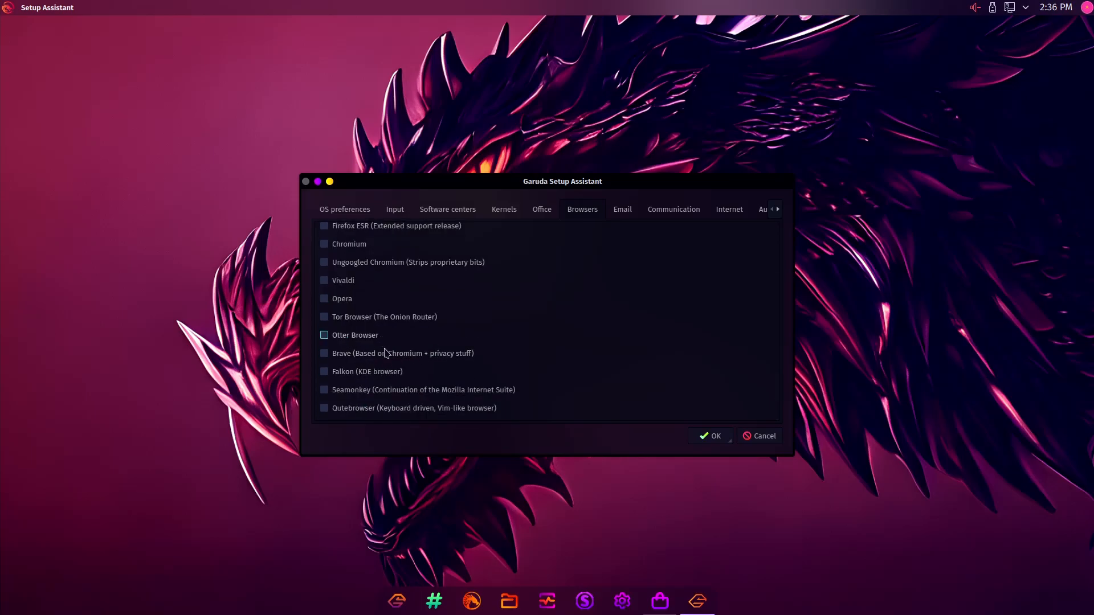
pyautogui.scroll(3, 397, 385)
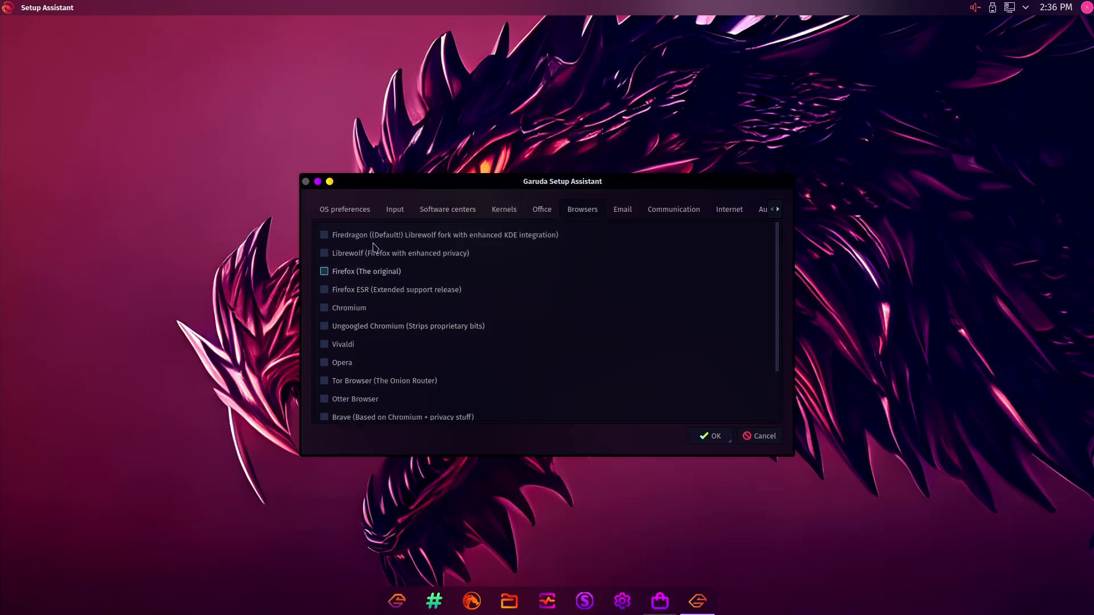
pyautogui.scroll(-2, 356, 282)
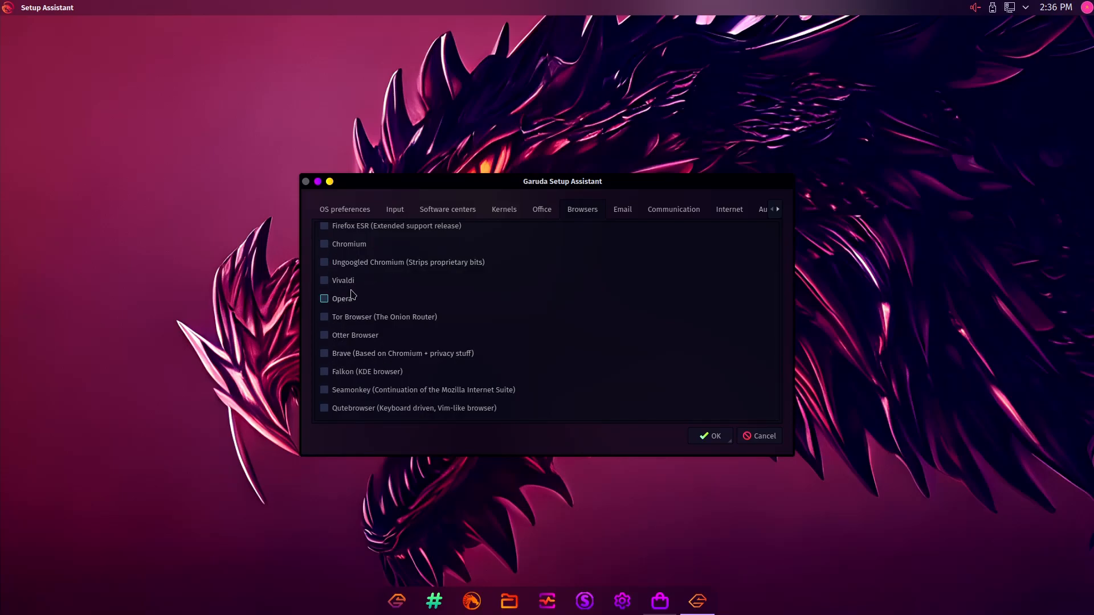
pyautogui.scroll(2, 394, 327)
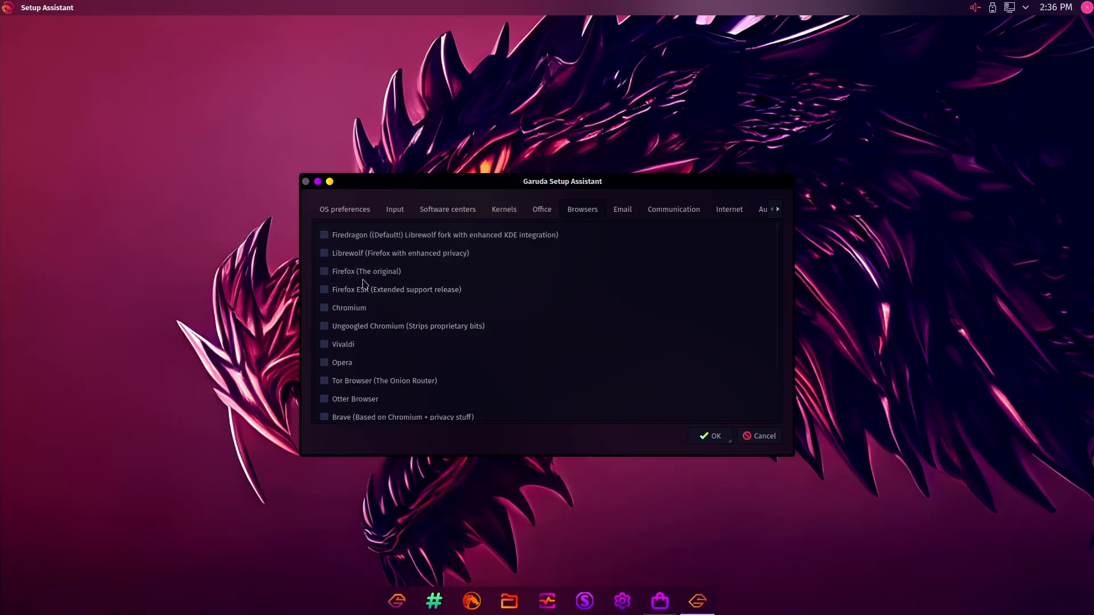
pyautogui.click(324, 272)
pyautogui.click(324, 236)
pyautogui.scroll(-2, 405, 325)
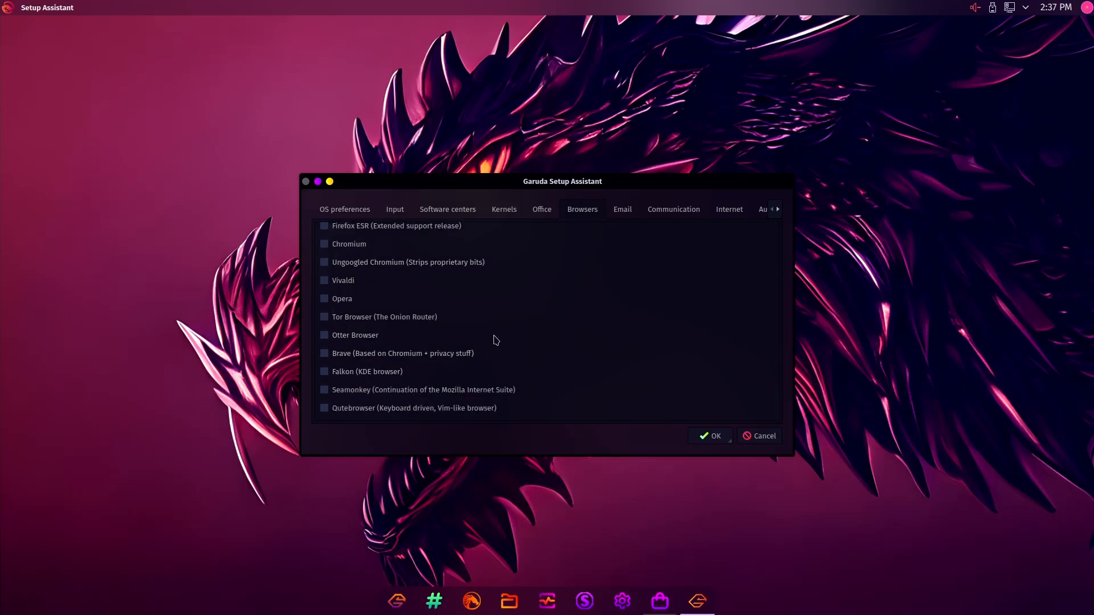
pyautogui.scroll(2, 398, 274)
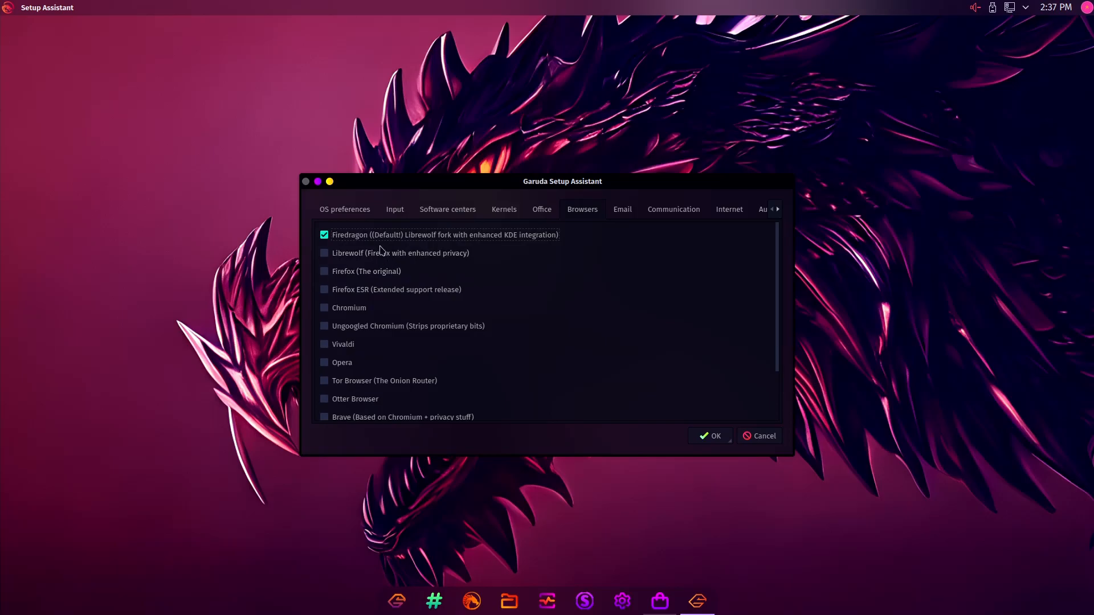
# Step: Look through the email, communication and internet applications offered by the Setup Assistant
pyautogui.click(620, 212)
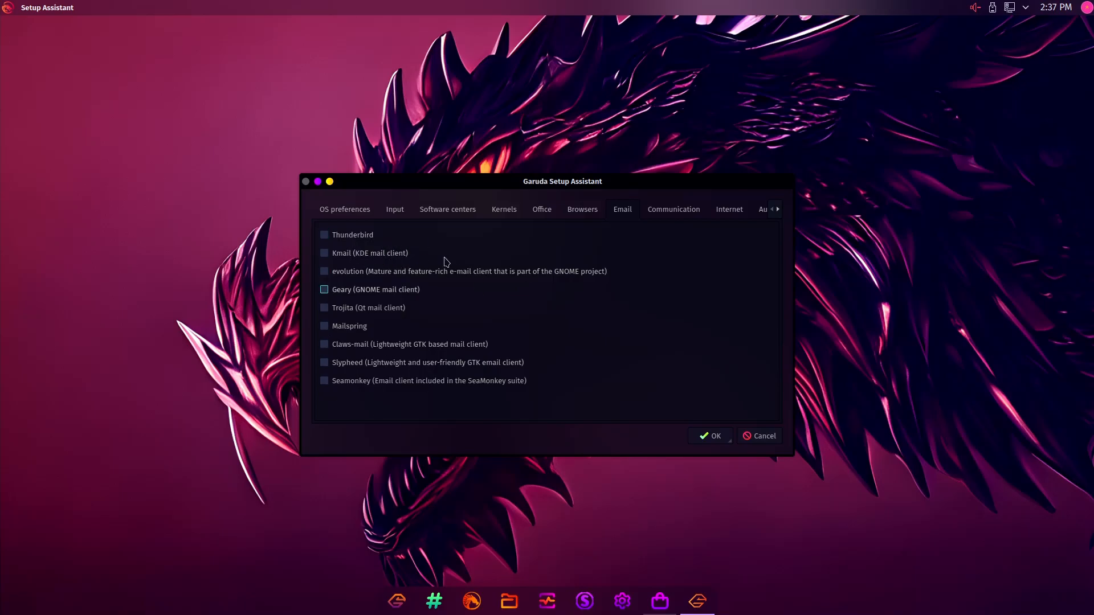
pyautogui.click(653, 209)
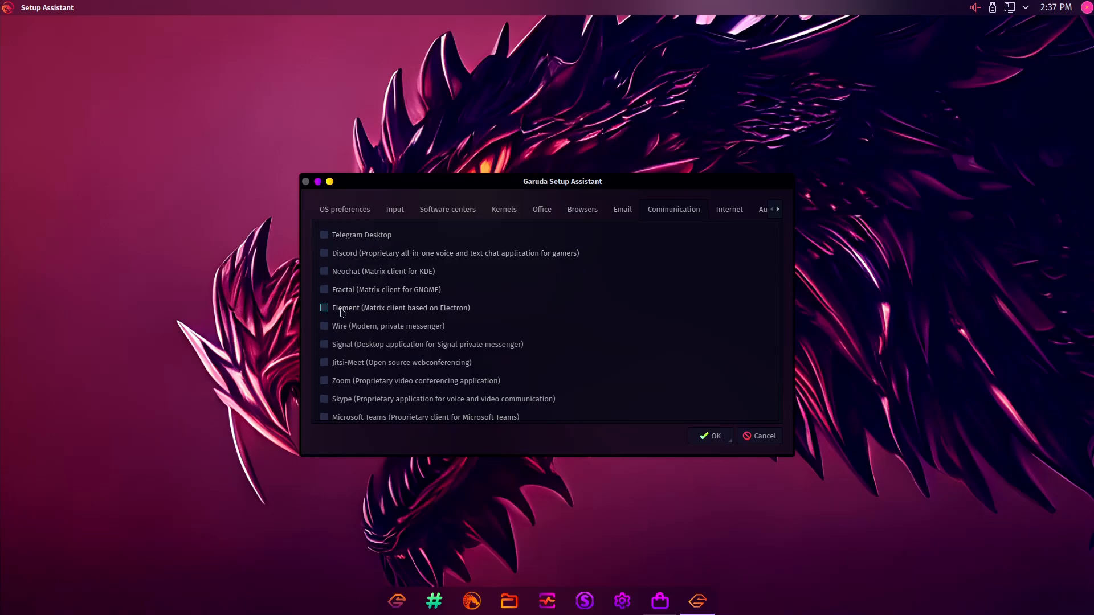
pyautogui.scroll(-2, 353, 315)
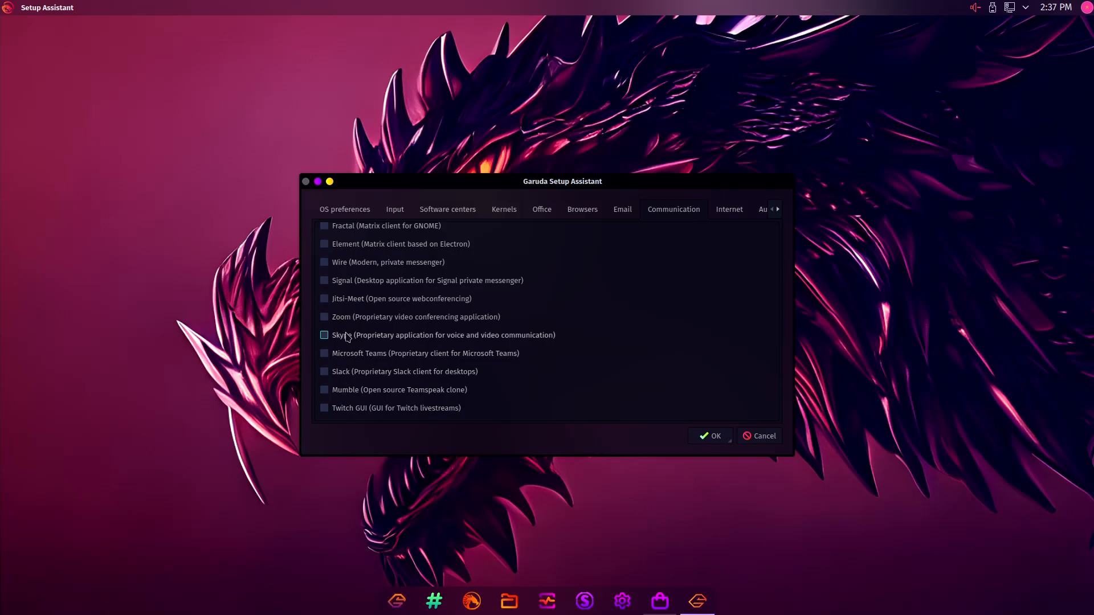
pyautogui.scroll(2, 456, 324)
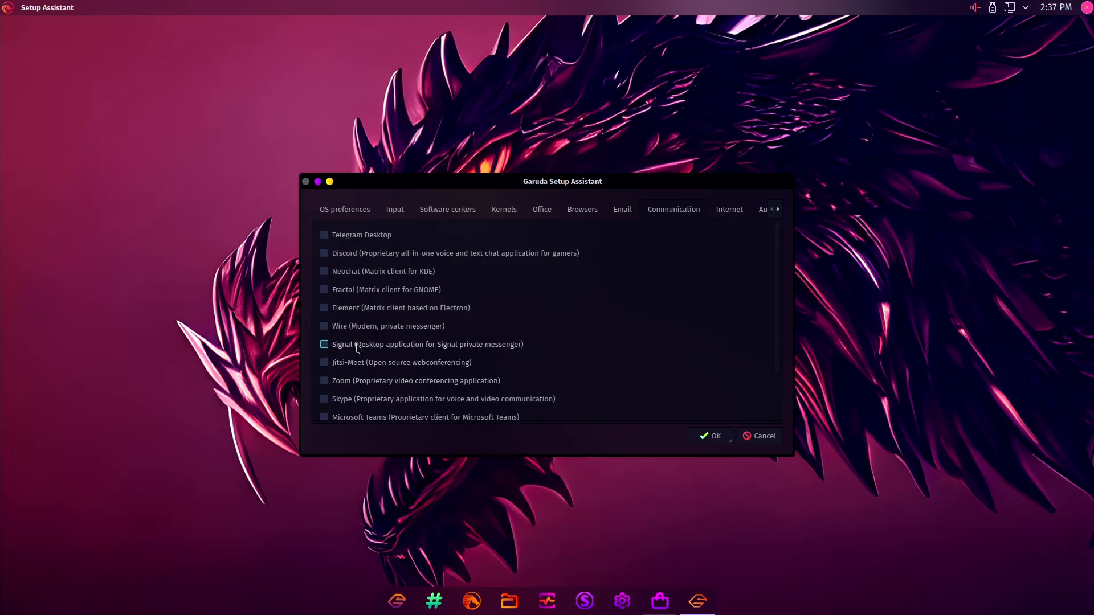
pyautogui.click(724, 211)
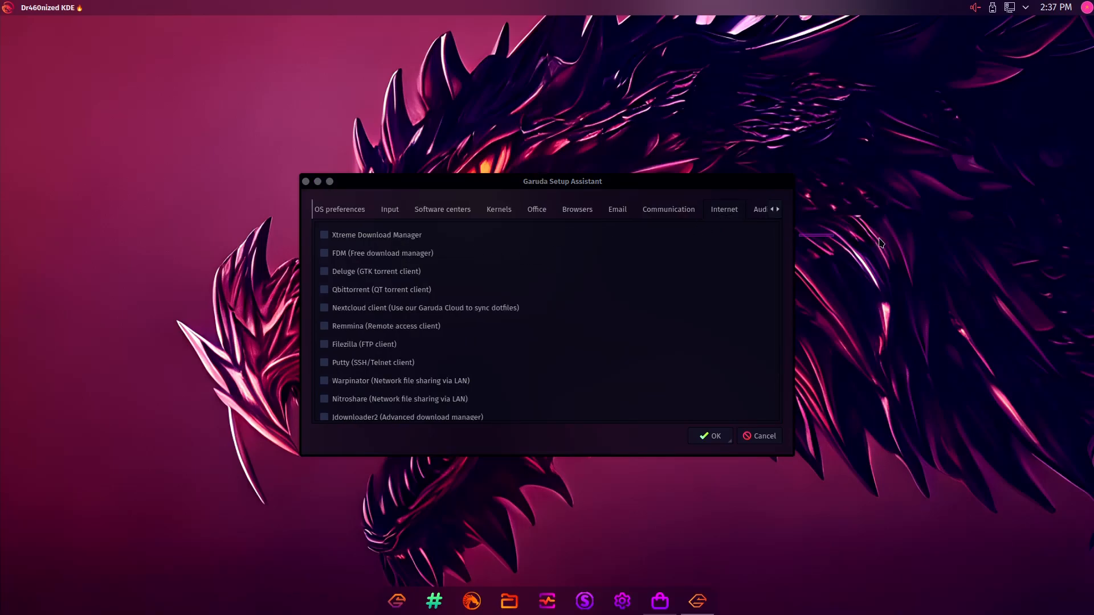
# Step: Widen the Setup Assistant window, shift it across the desktop and display the audio applications
pyautogui.moveTo(793, 264); pyautogui.dragTo(981, 264)
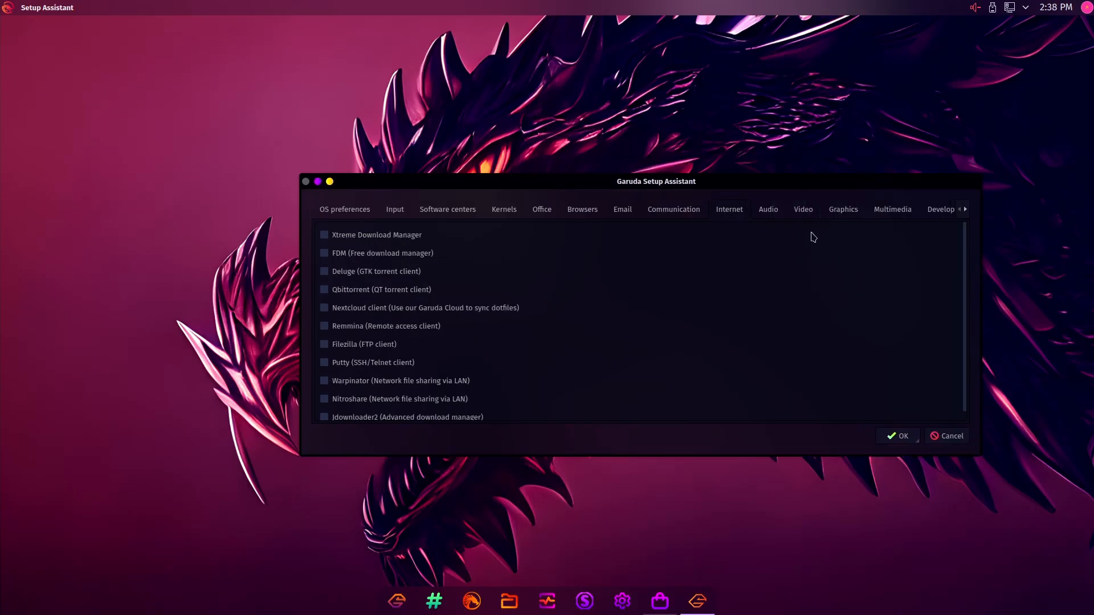
pyautogui.click(773, 211)
pyautogui.moveTo(718, 192); pyautogui.dragTo(532, 194)
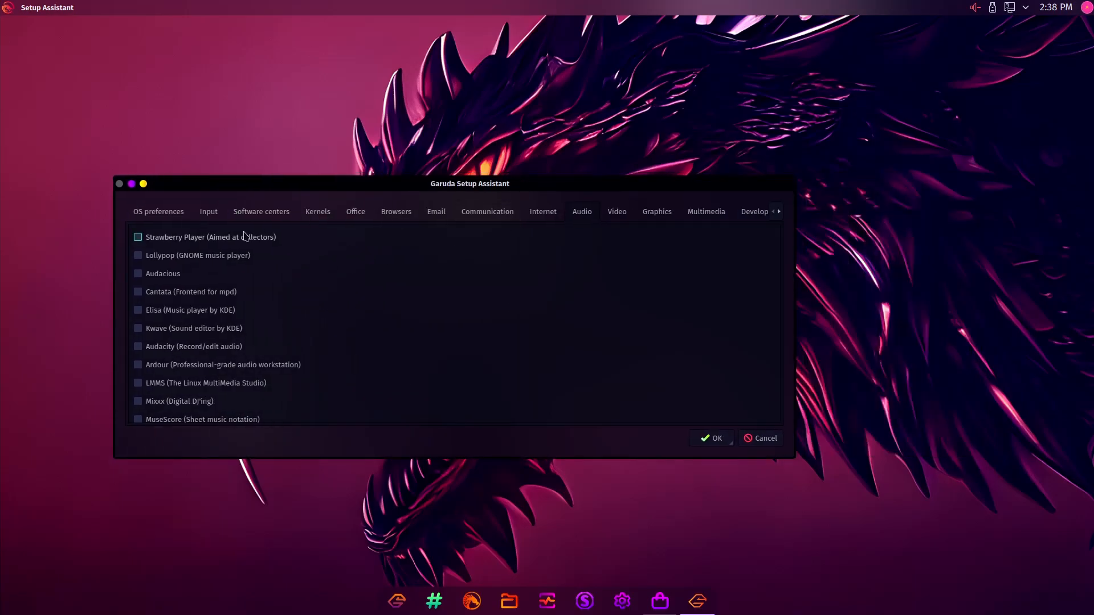
# Step: Review the audio applications and select the Elisa music player for installation
pyautogui.scroll(-2, 212, 306)
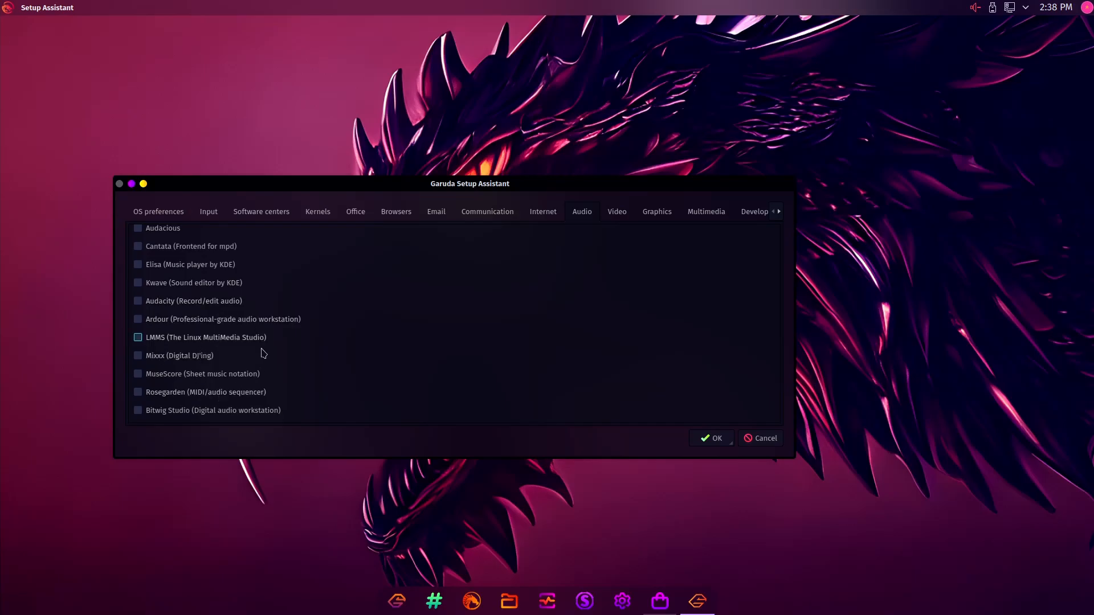
pyautogui.scroll(2, 251, 348)
pyautogui.click(139, 311)
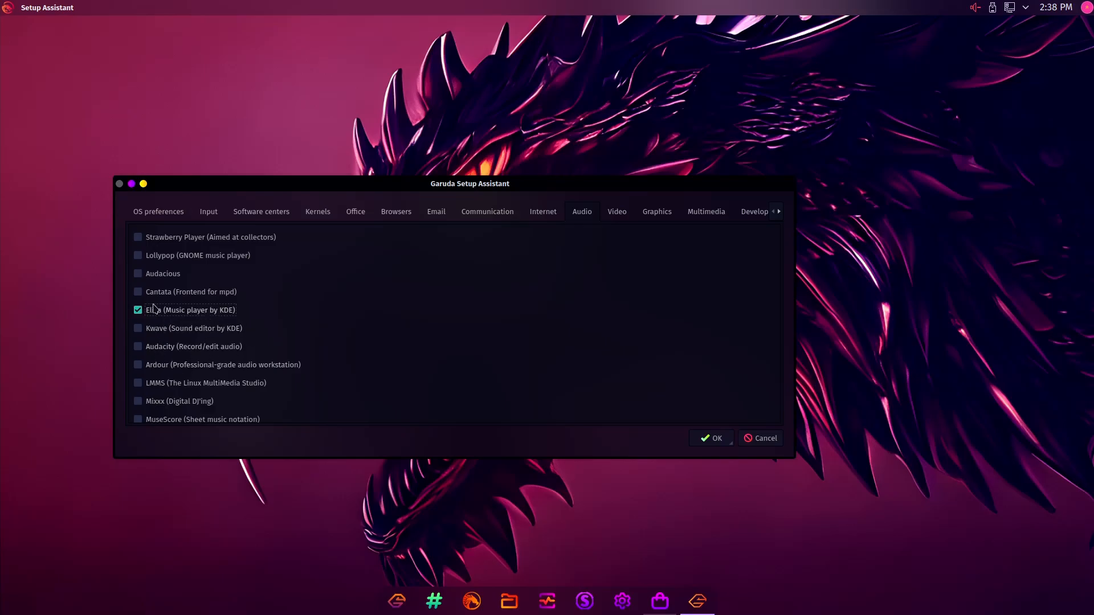
pyautogui.scroll(-1, 181, 310)
pyautogui.scroll(1, 179, 316)
# Step: Look through the video, graphics, multimedia and remaining application categories in the Setup Assistant
pyautogui.click(617, 218)
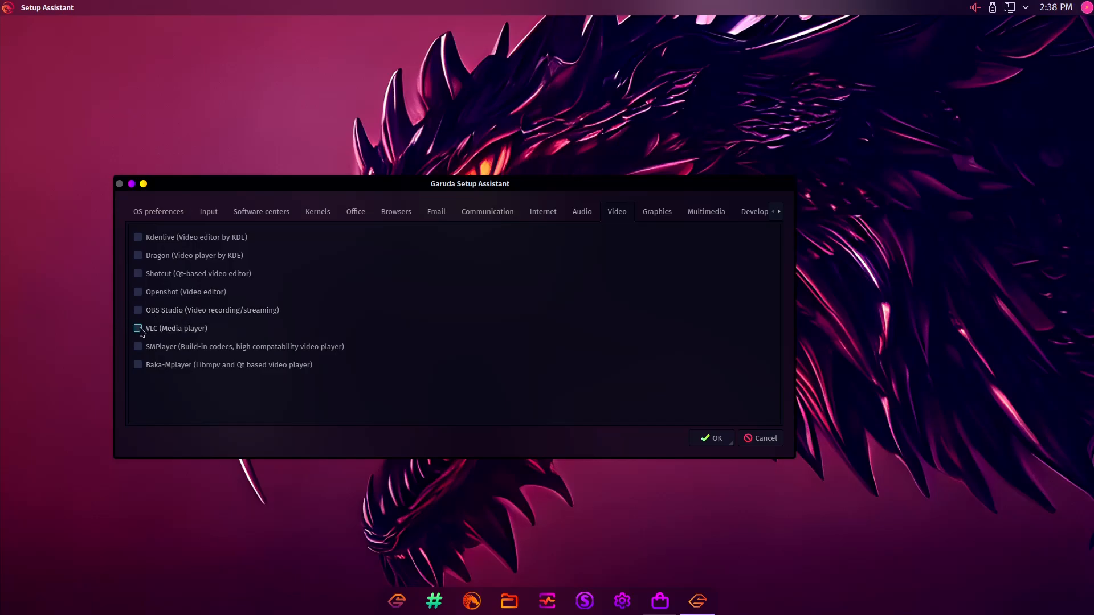
pyautogui.click(655, 212)
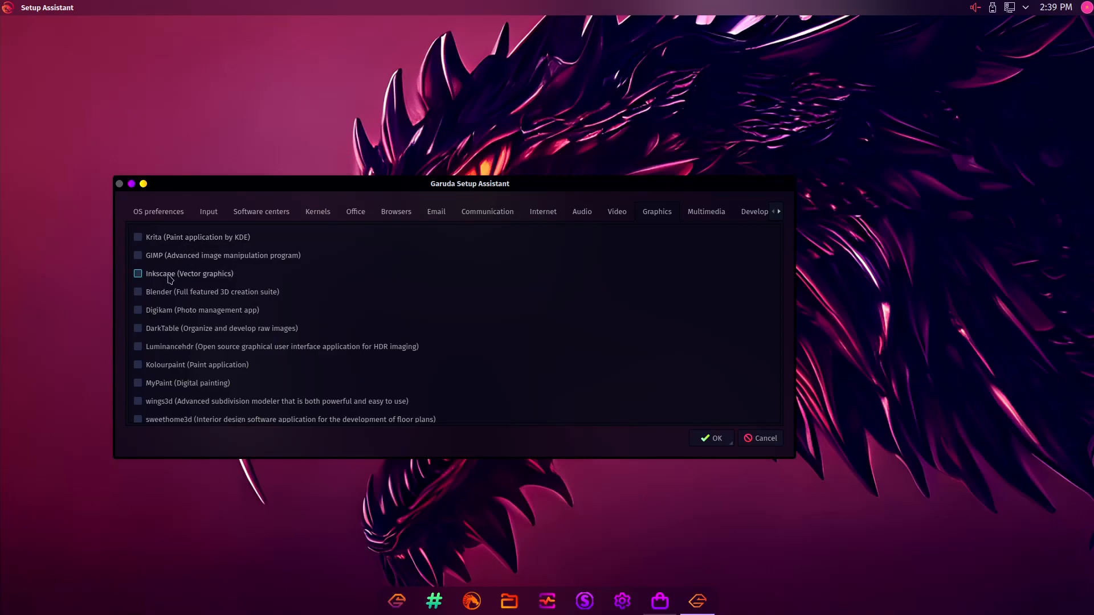
pyautogui.scroll(-1, 183, 282)
pyautogui.scroll(-1, 181, 313)
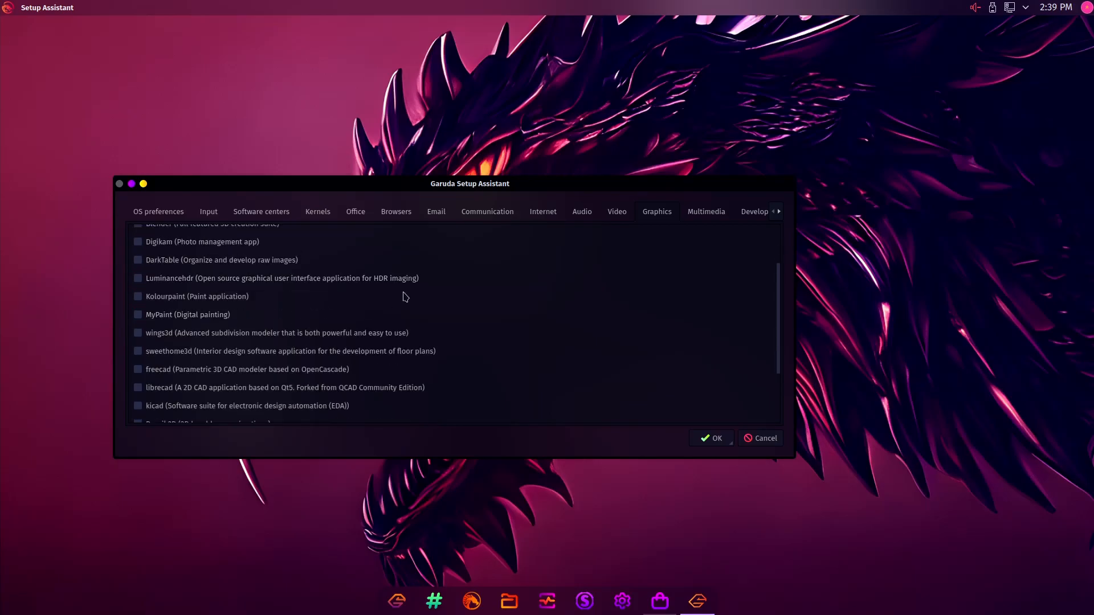
pyautogui.click(706, 212)
pyautogui.scroll(-2, 227, 297)
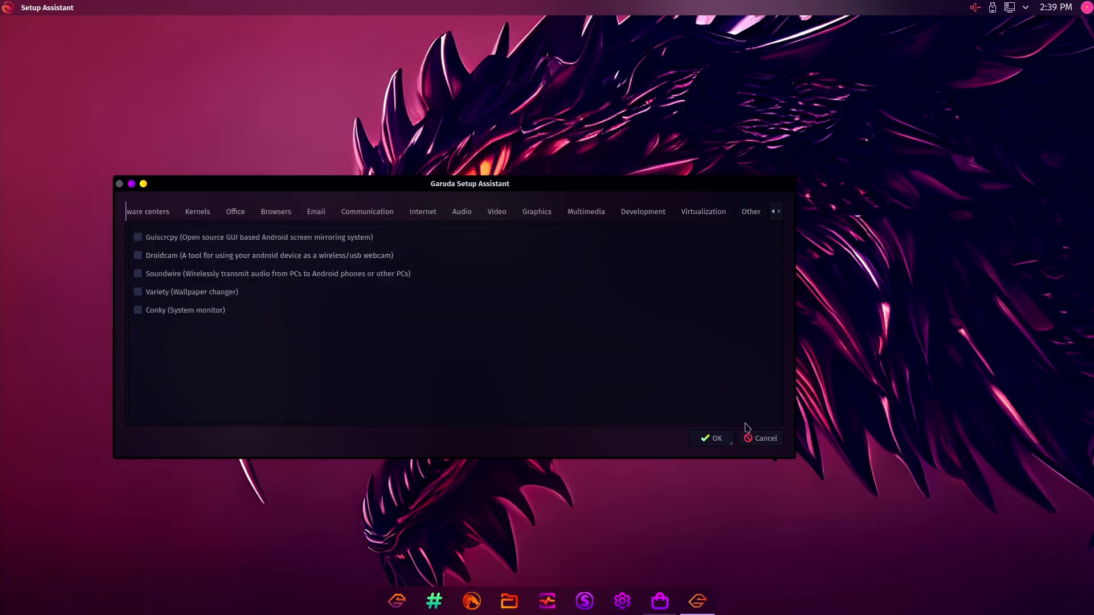
# Step: Confirm the Setup Assistant selection, enter the sudo password, approve installing the packages and finish the assistant
pyautogui.click(720, 437)
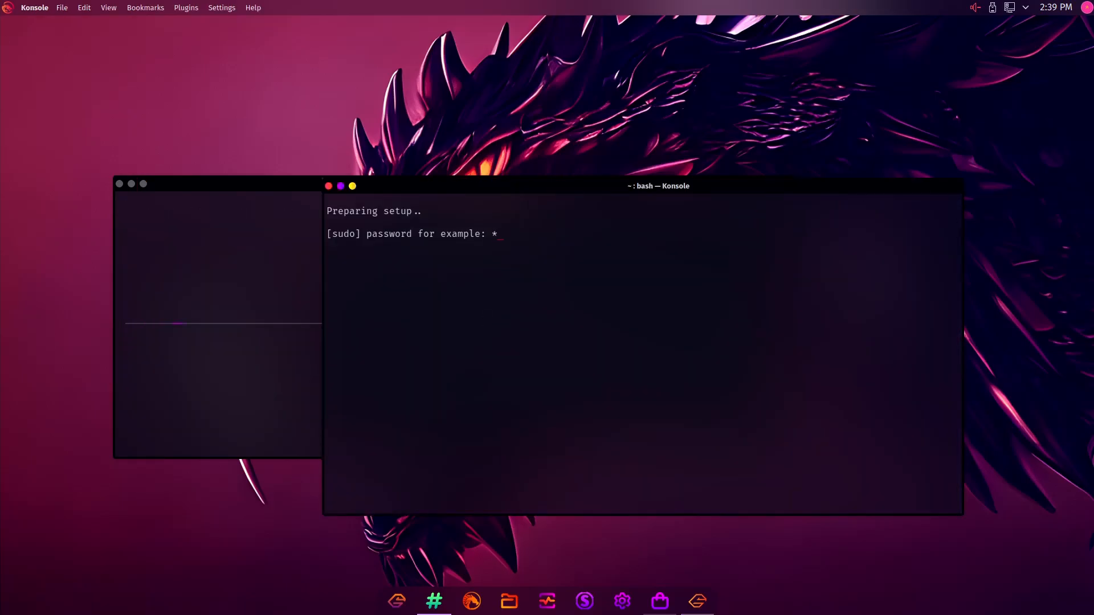
pyautogui.press('Return')
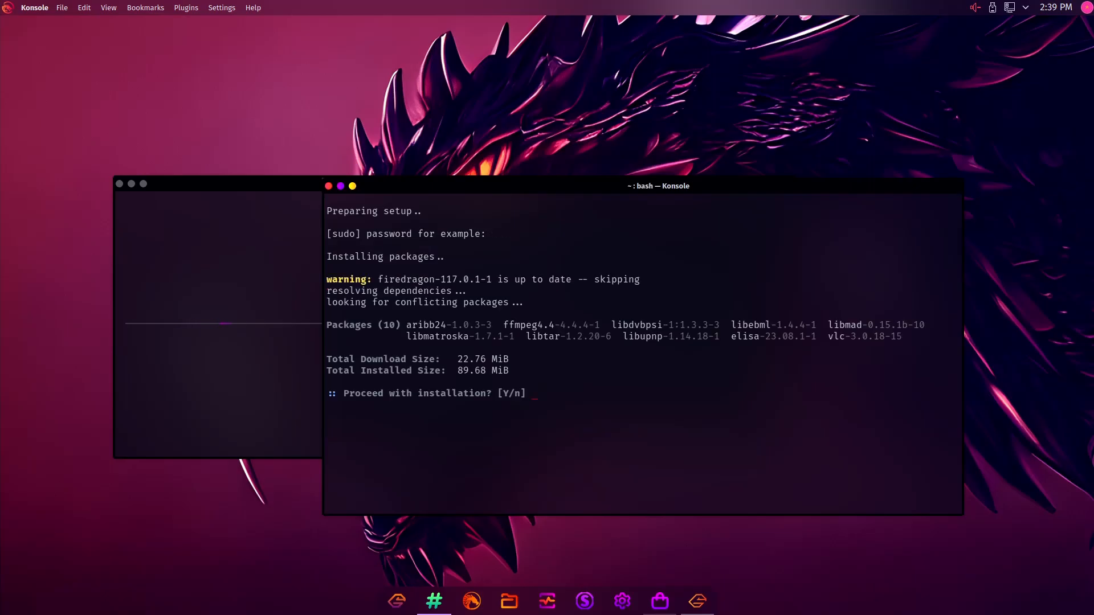
pyautogui.press('Return')
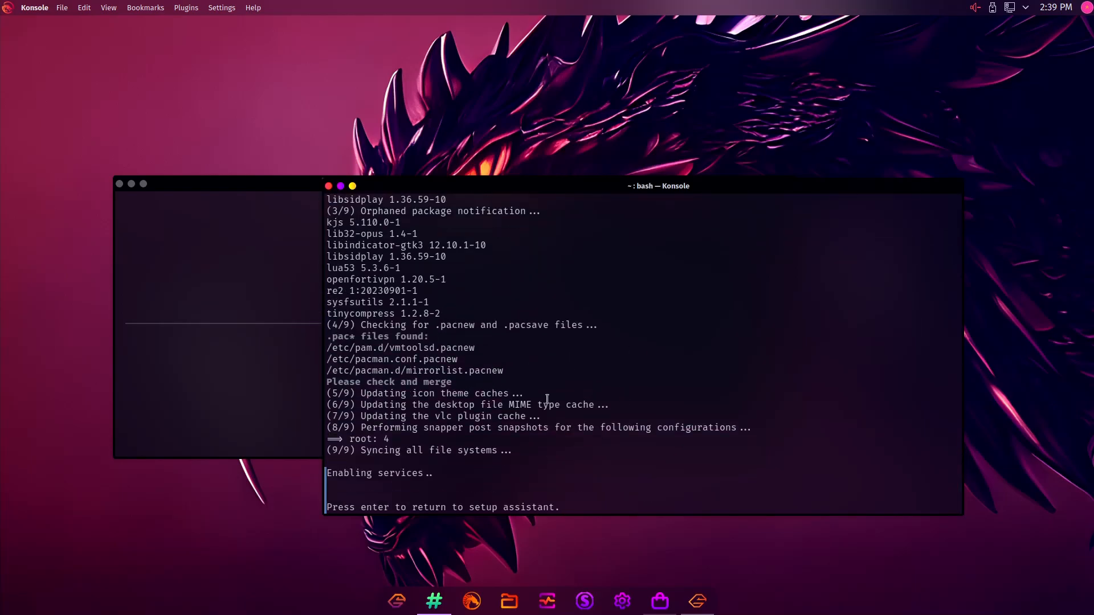
pyautogui.press('Return')
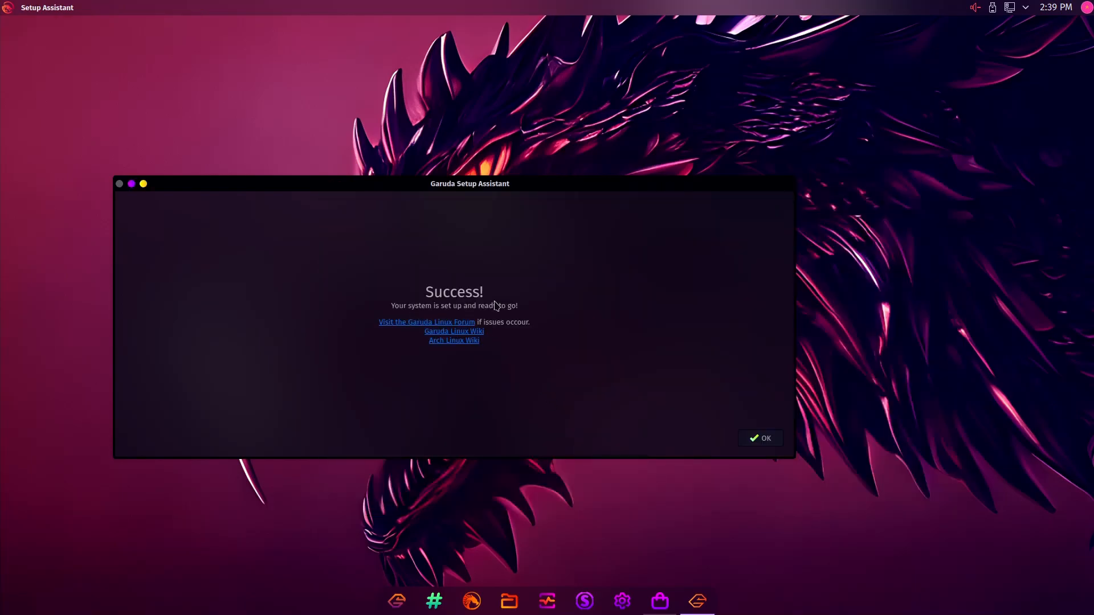
pyautogui.click(766, 440)
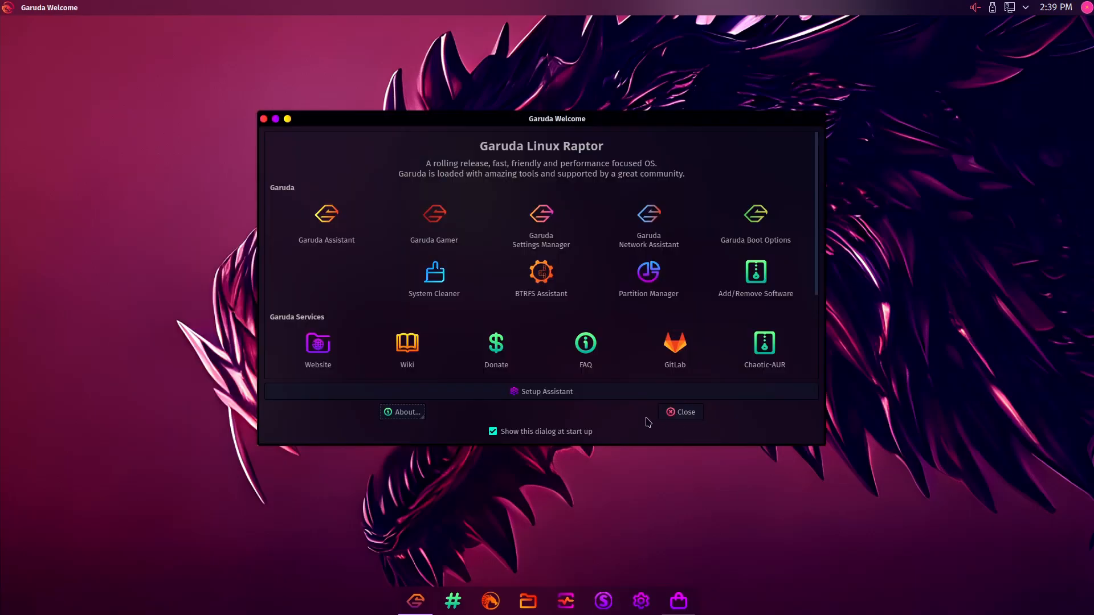
# Step: Run a system update from Garuda Assistant's maintenance tools, entering the sudo password, and close the assistant when finished
pyautogui.scroll(-2, 548, 344)
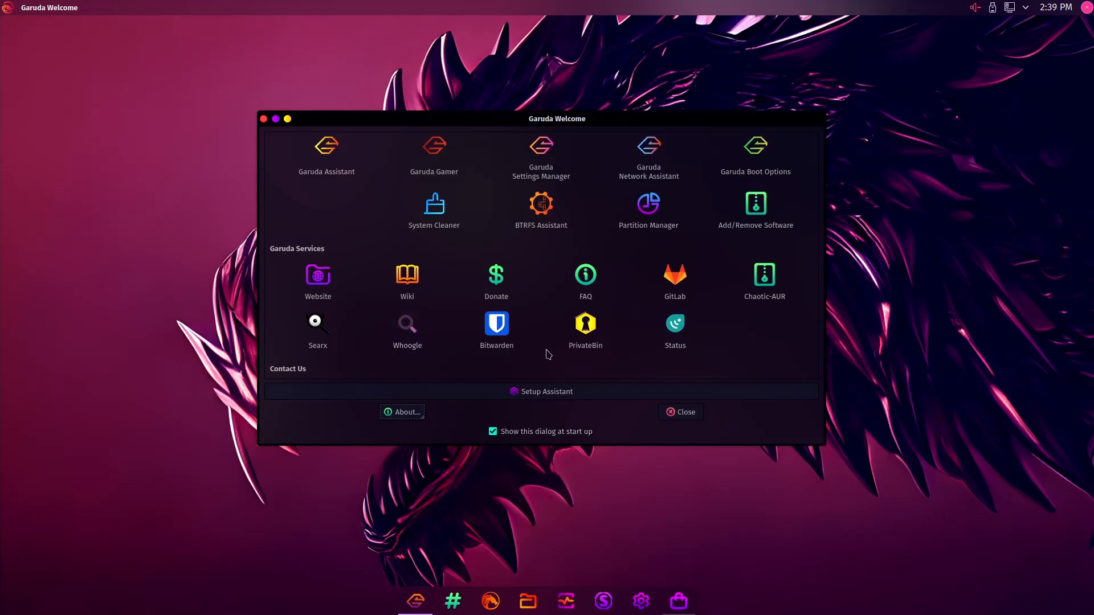
pyautogui.scroll(2, 410, 239)
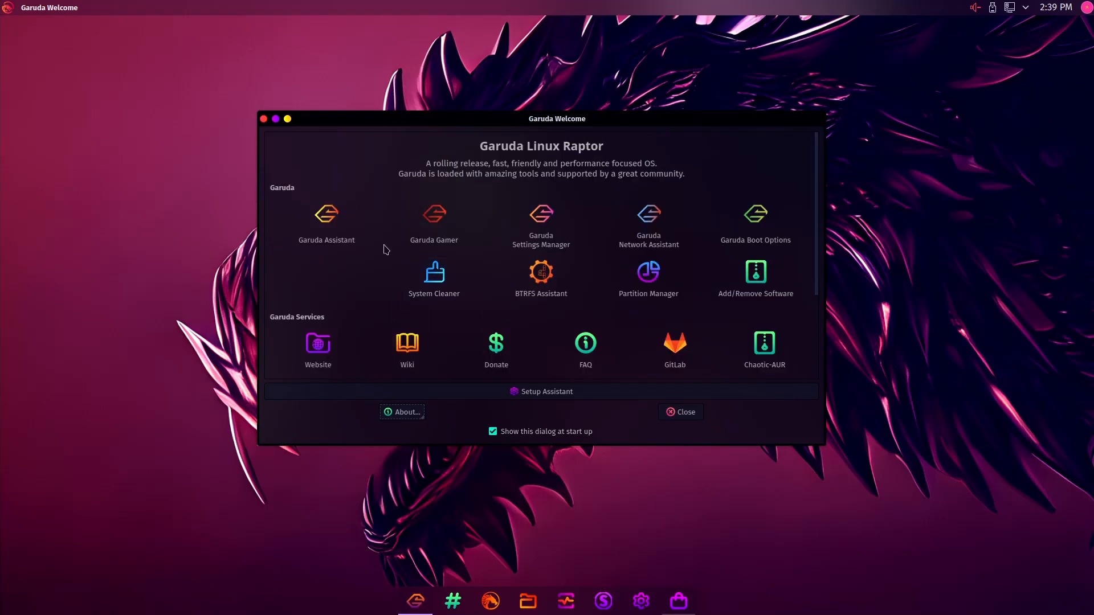
pyautogui.click(327, 221)
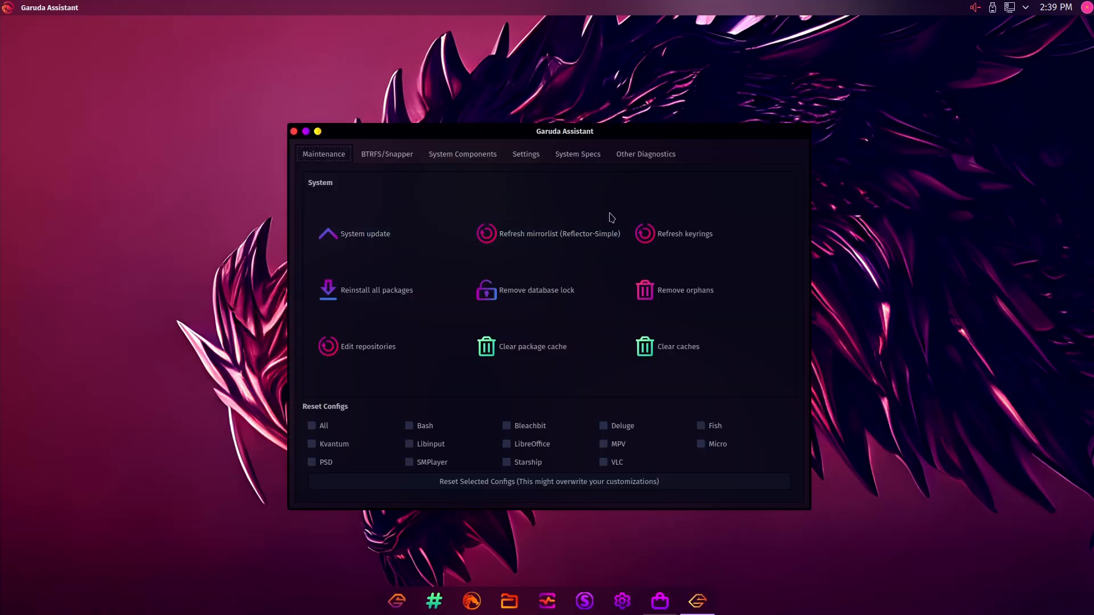
pyautogui.click(365, 234)
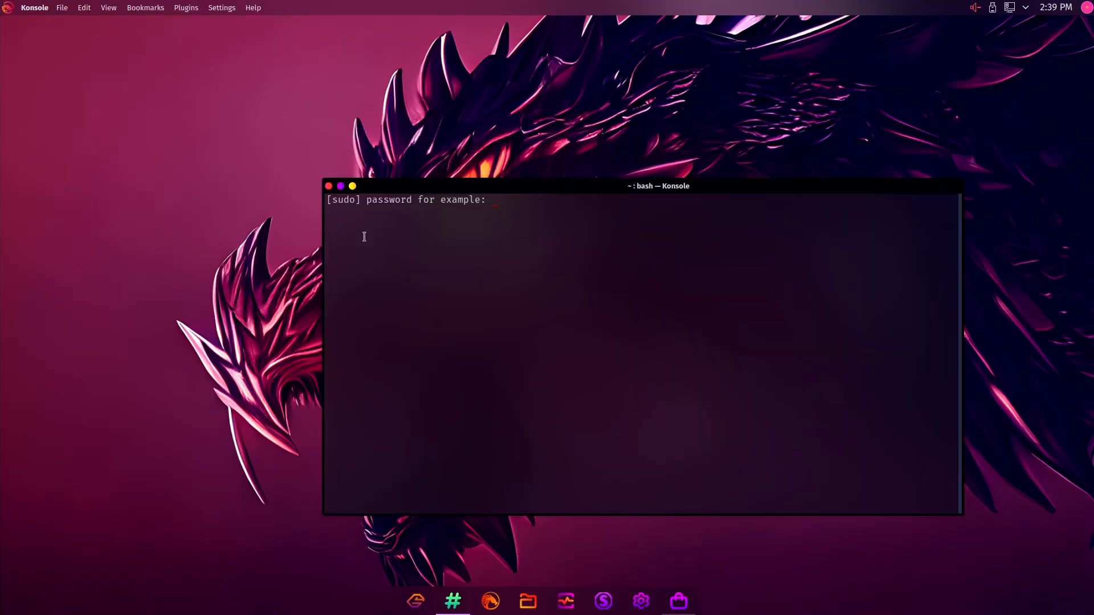
pyautogui.press('Return')
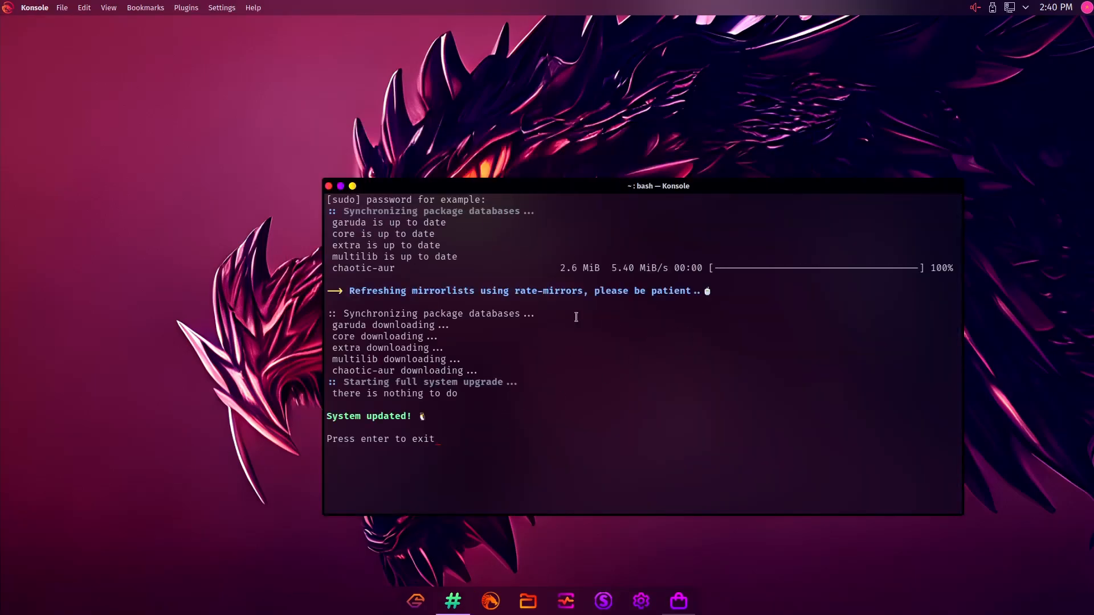
pyautogui.press('Return')
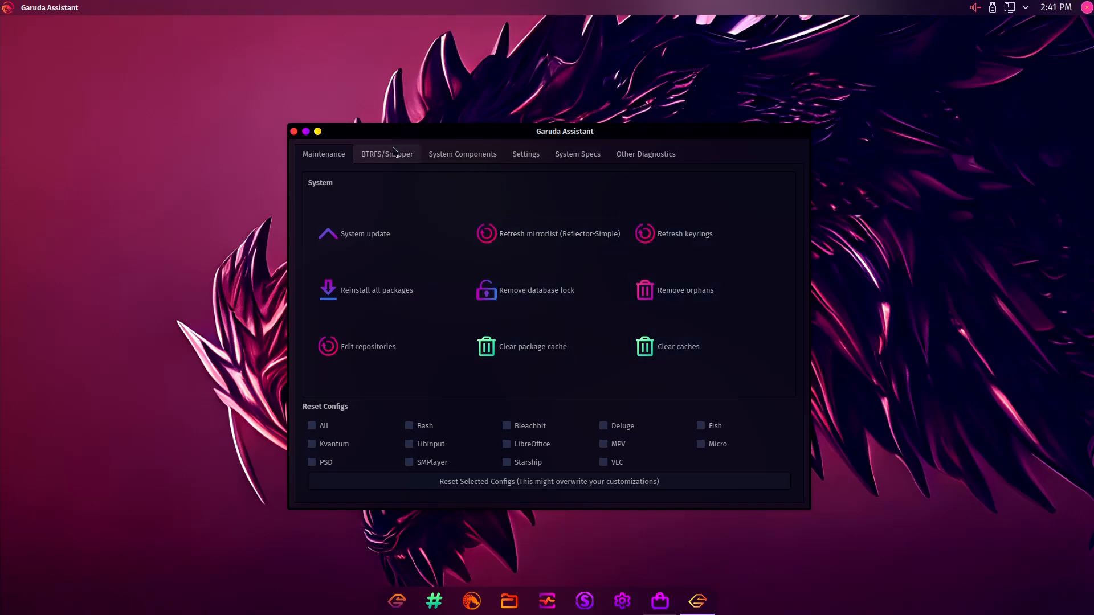
pyautogui.click(295, 132)
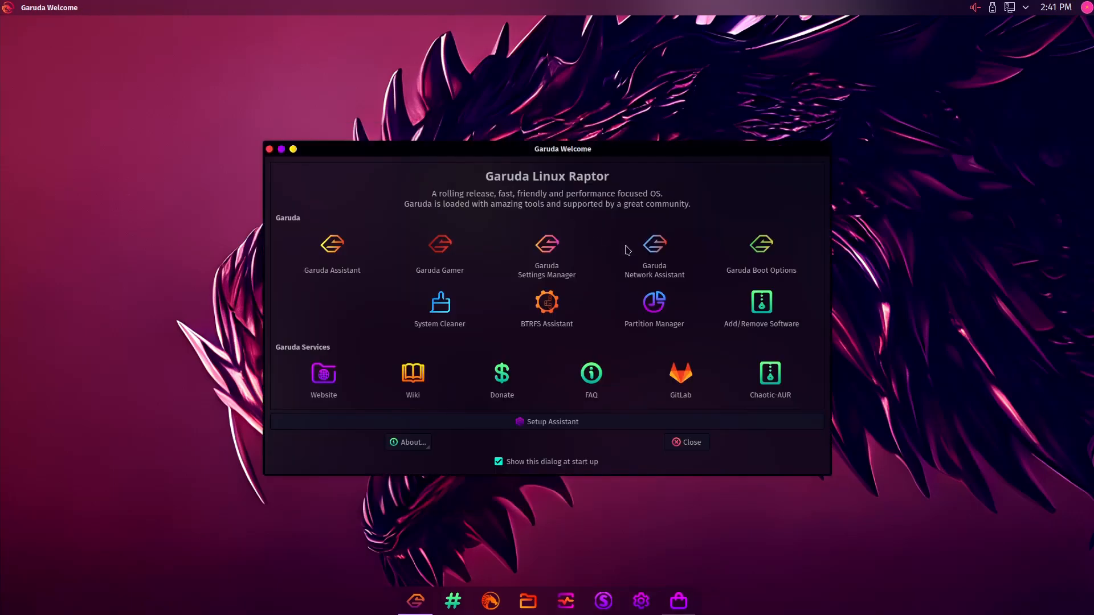
# Step: Open Garuda Gamer and look through the available emulators
pyautogui.click(443, 245)
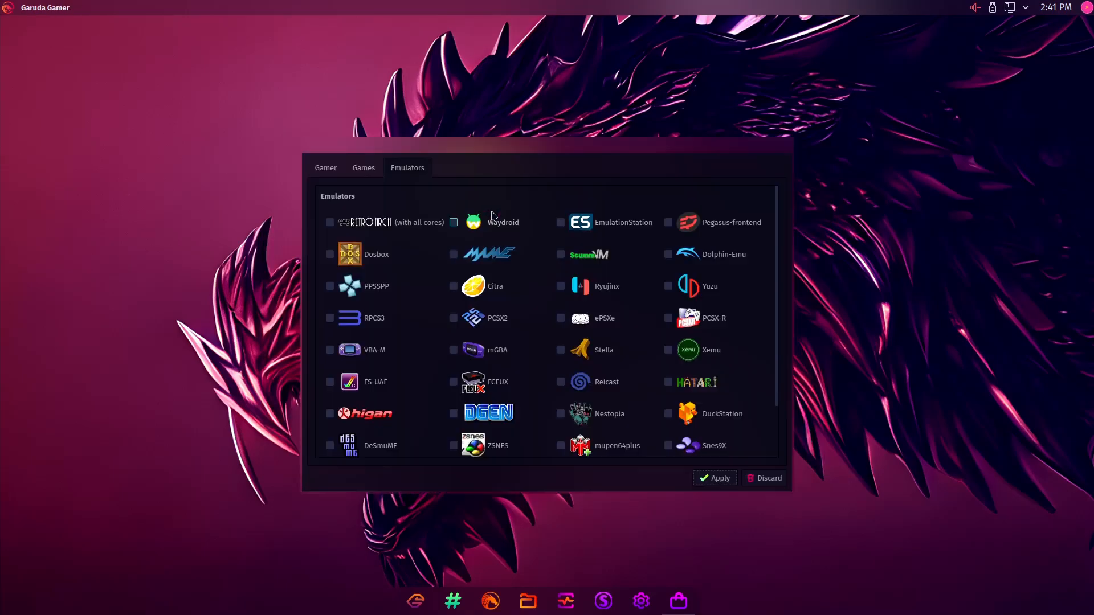
pyautogui.scroll(-3, 415, 279)
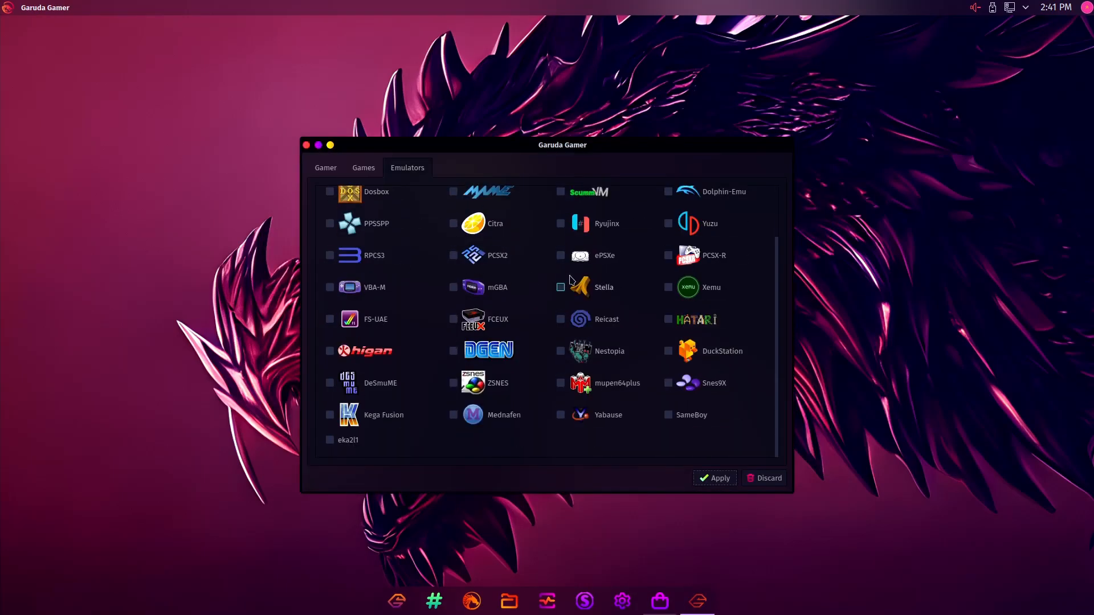
pyautogui.scroll(2, 485, 390)
# Step: Review Garuda Gamer's launchers, WINE components, tools, apps and controller packages
pyautogui.click(336, 171)
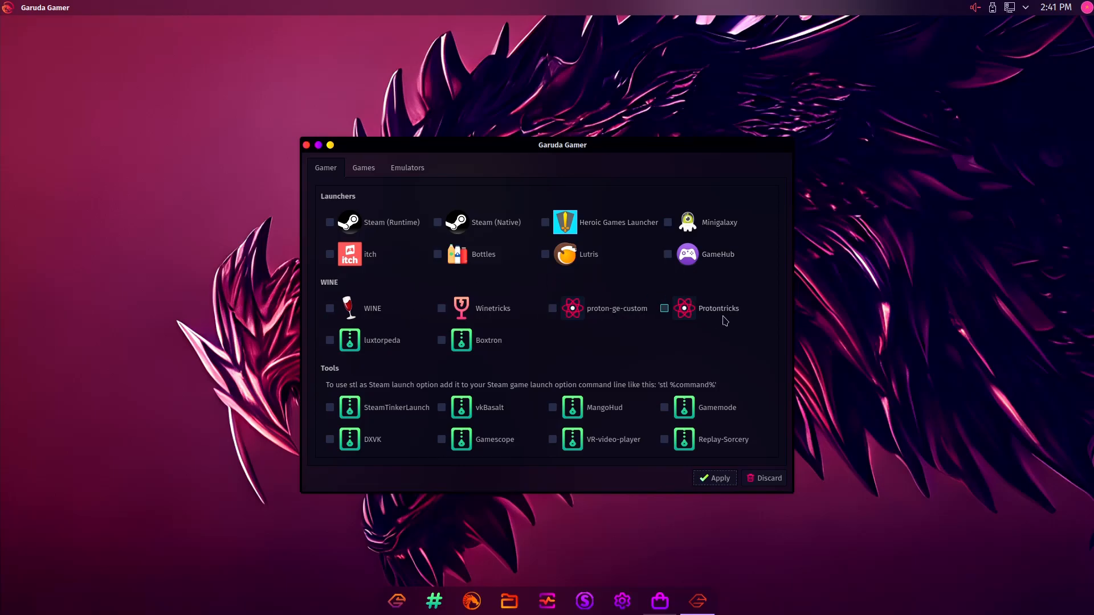
pyautogui.scroll(-2, 507, 354)
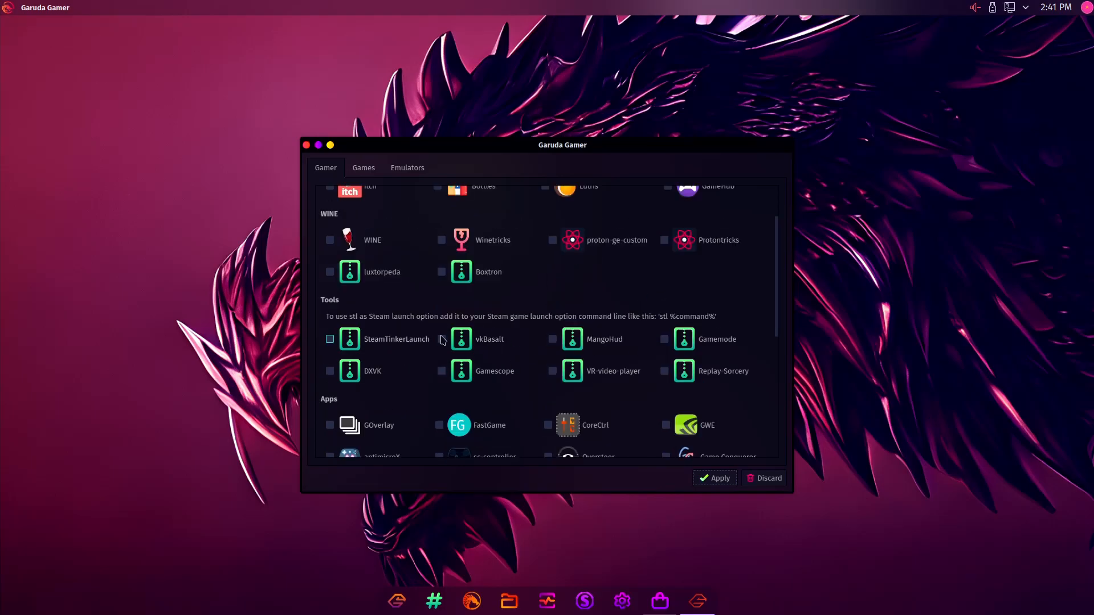
pyautogui.scroll(-2, 636, 362)
pyautogui.scroll(-4, 637, 362)
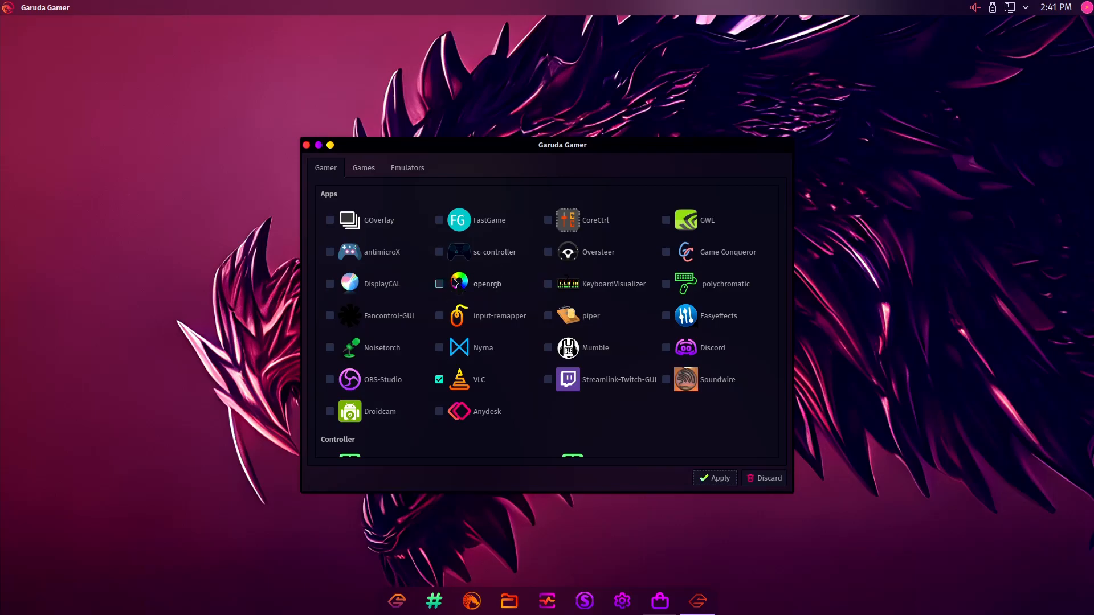
pyautogui.scroll(-2, 532, 293)
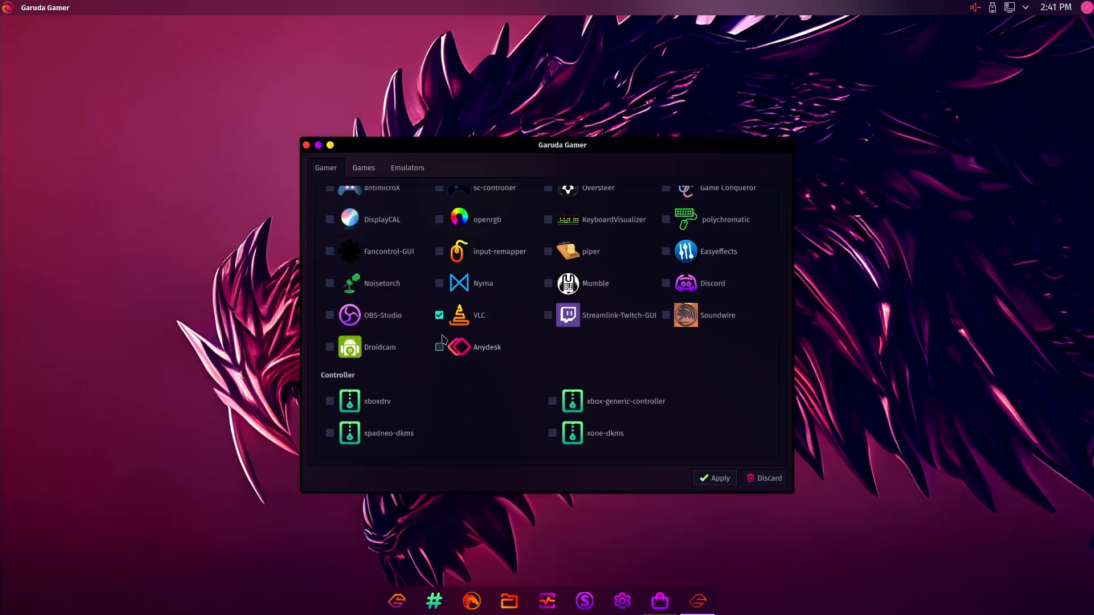
pyautogui.scroll(1, 364, 342)
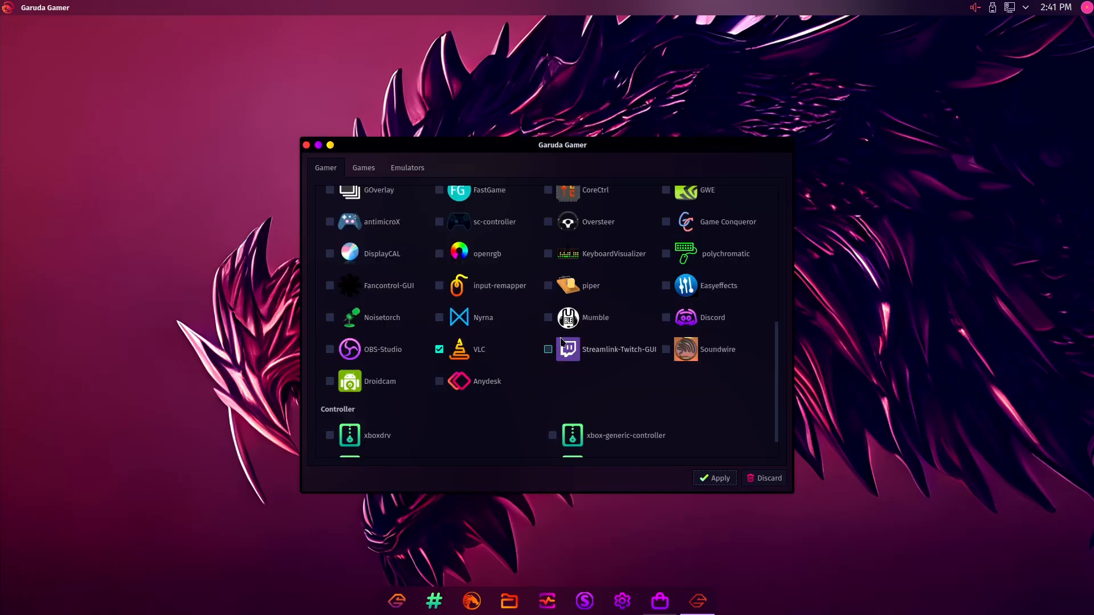
pyautogui.scroll(-1, 596, 342)
pyautogui.scroll(1, 658, 340)
pyautogui.scroll(1, 710, 288)
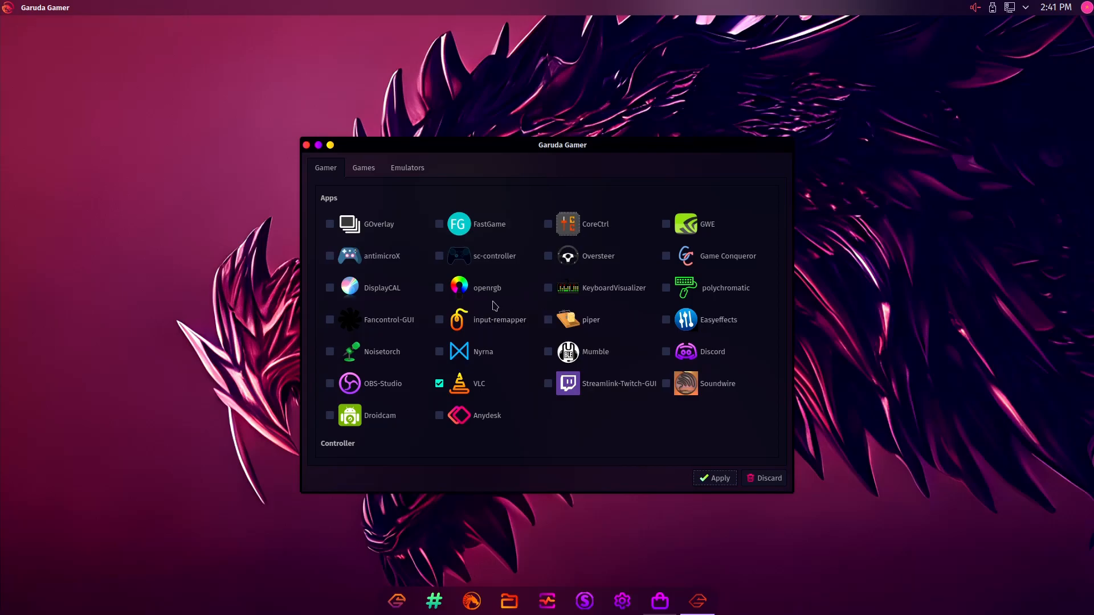
pyautogui.scroll(-3, 456, 297)
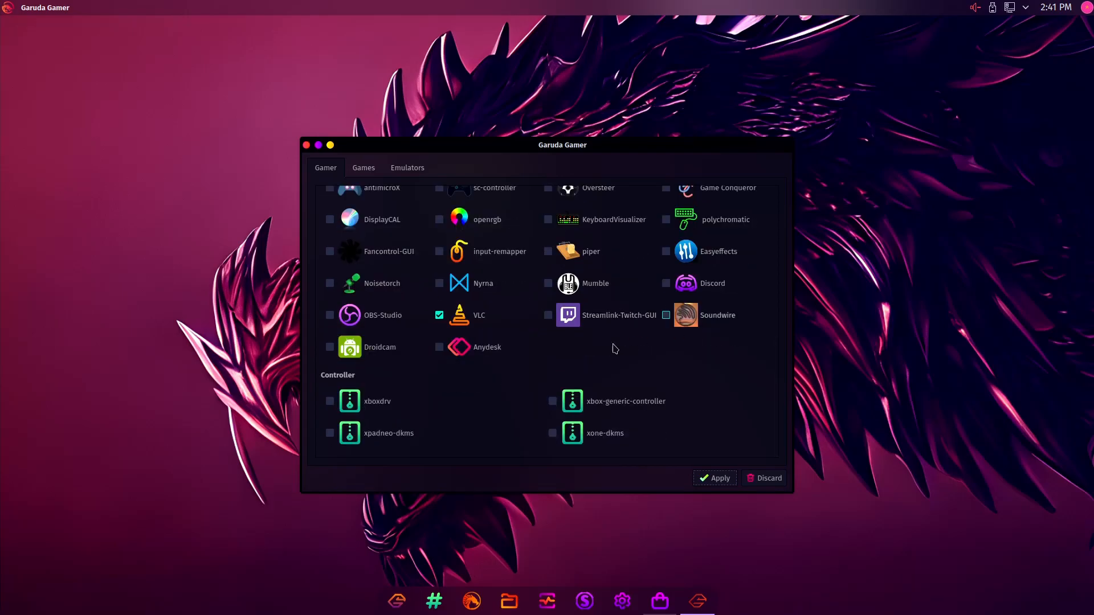
pyautogui.scroll(5, 621, 359)
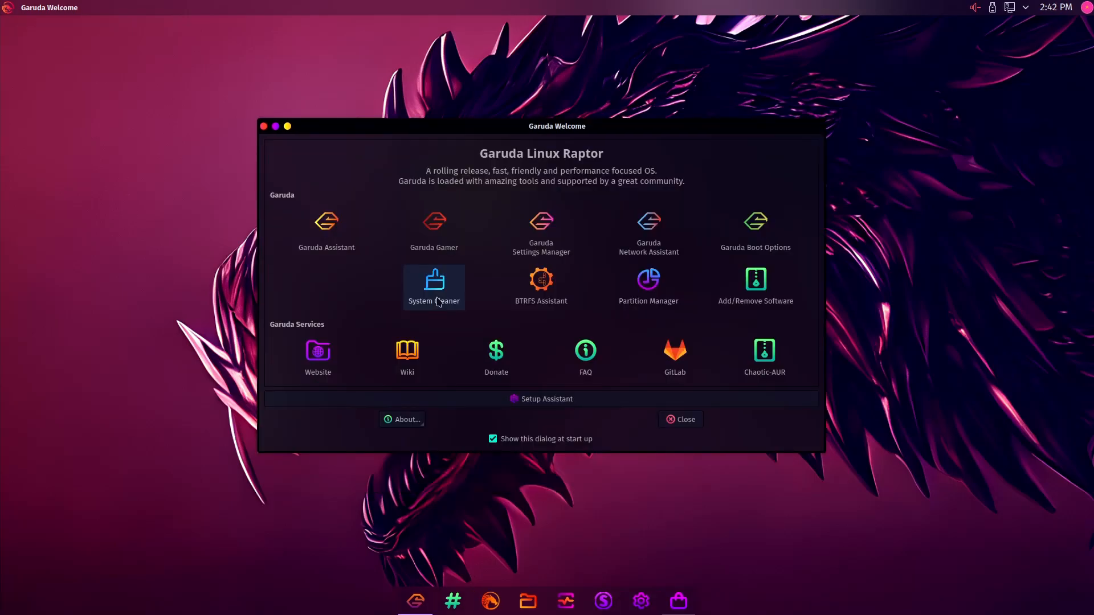
# Step: Open BTRFS Assistant with the account password, view the filesystem overview and close it
pyautogui.click(566, 297)
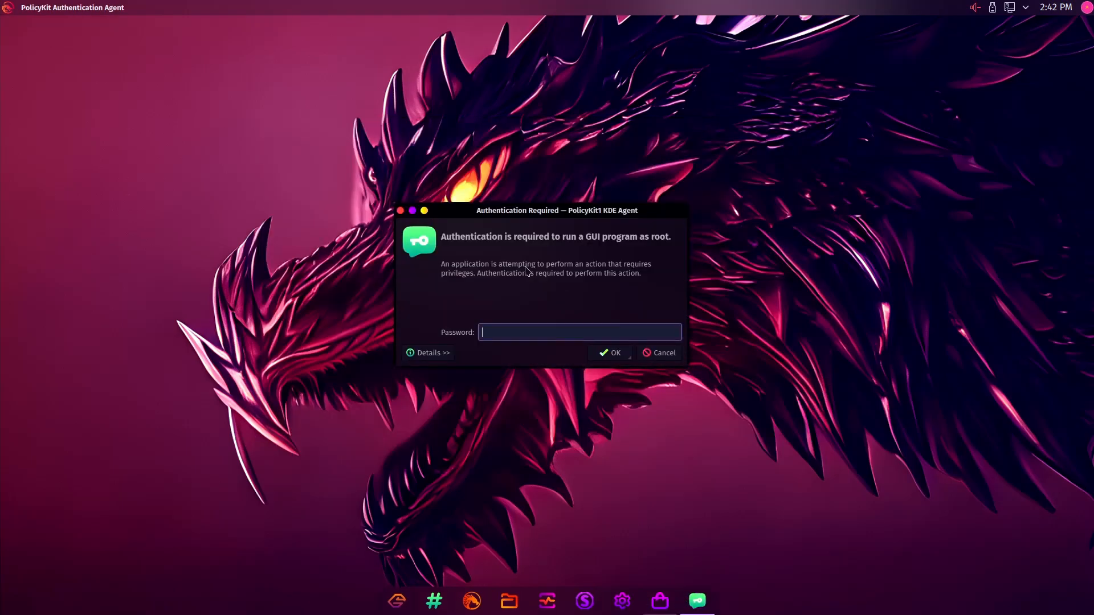
pyautogui.write('*****')
pyautogui.press('Return')
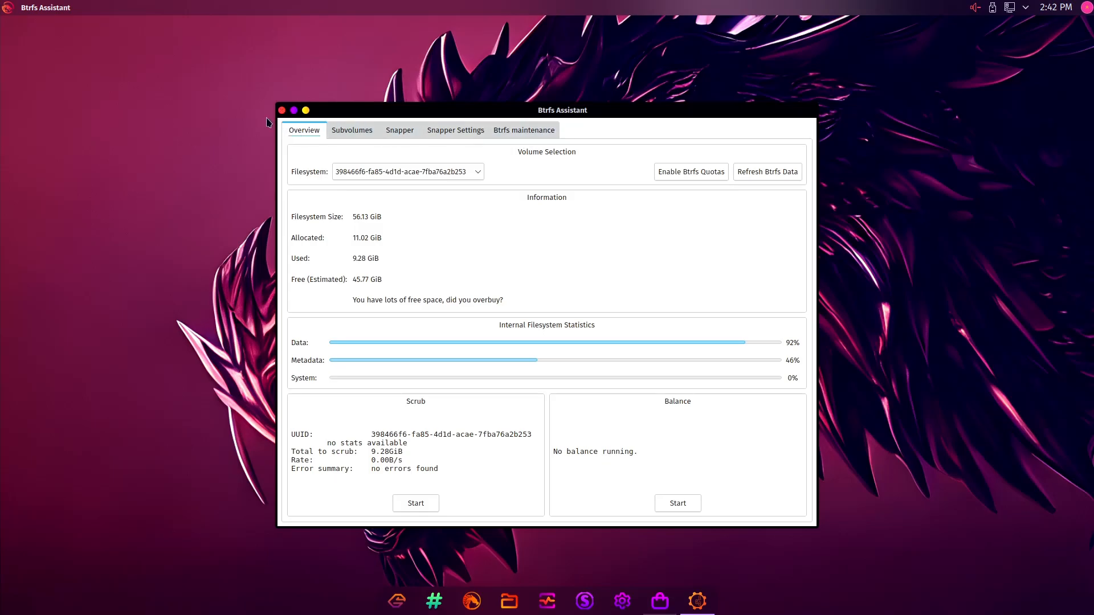
pyautogui.click(281, 110)
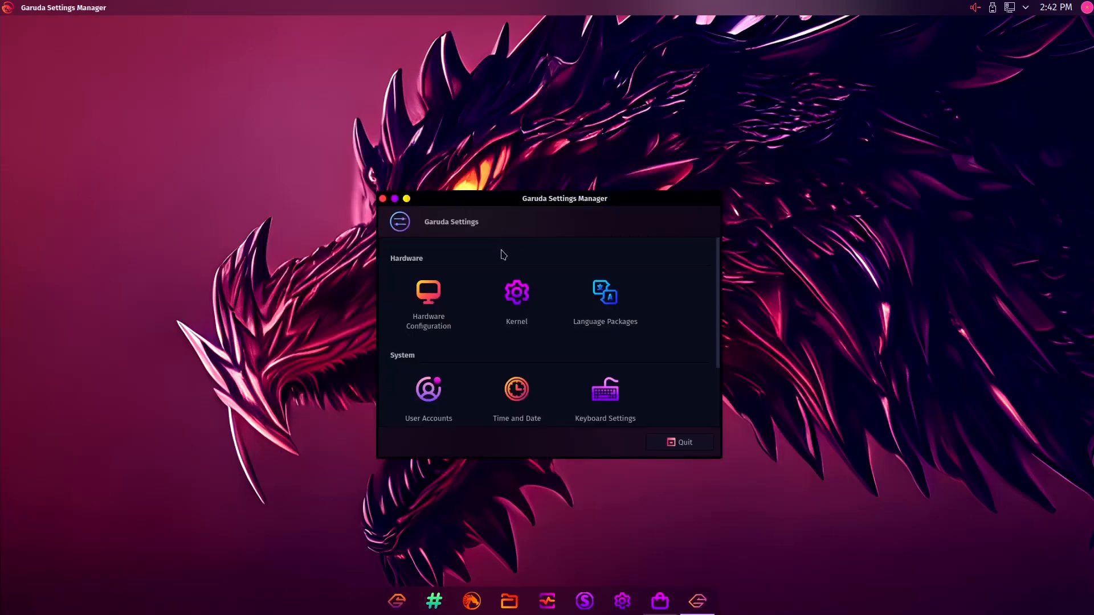
# Step: Browse the Garuda Settings Manager categories, view the graphics drivers in Hardware Configuration and close the manager
pyautogui.scroll(-3, 519, 311)
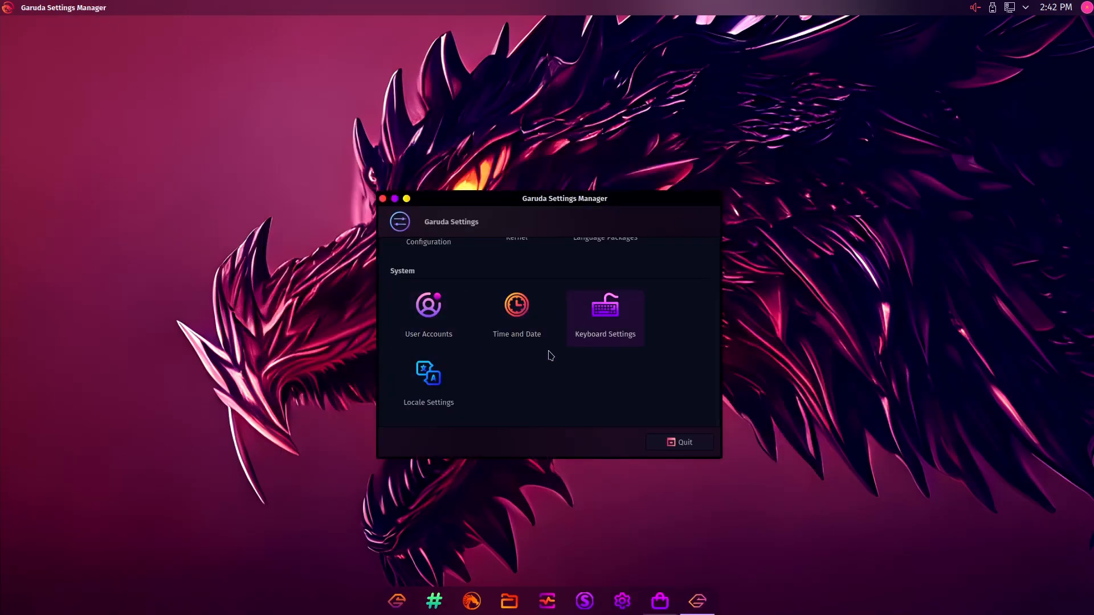
pyautogui.scroll(3, 428, 381)
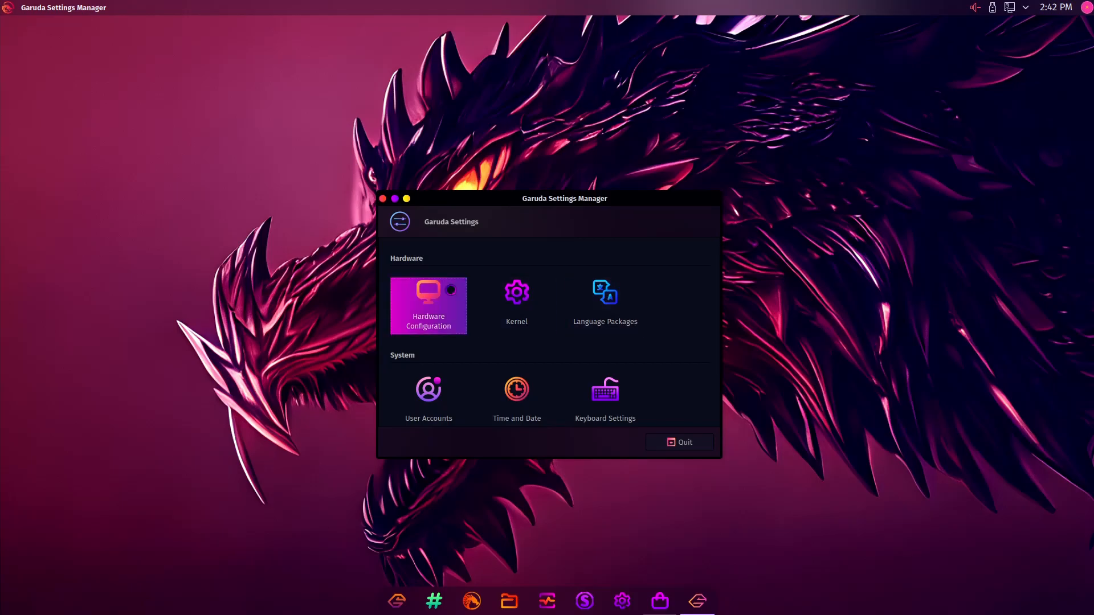
pyautogui.click(450, 294)
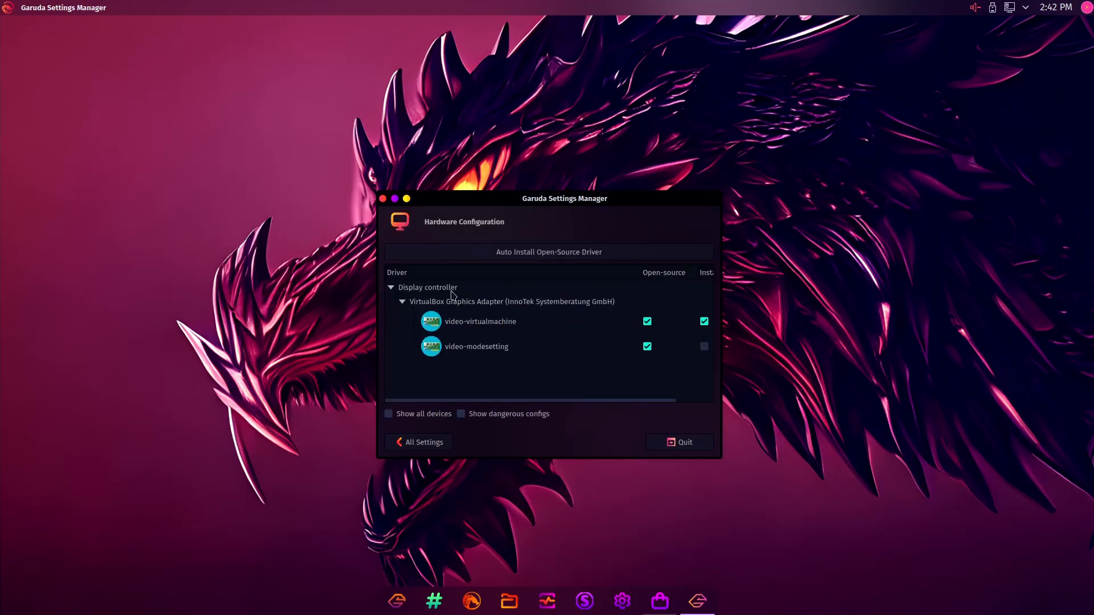
pyautogui.click(383, 199)
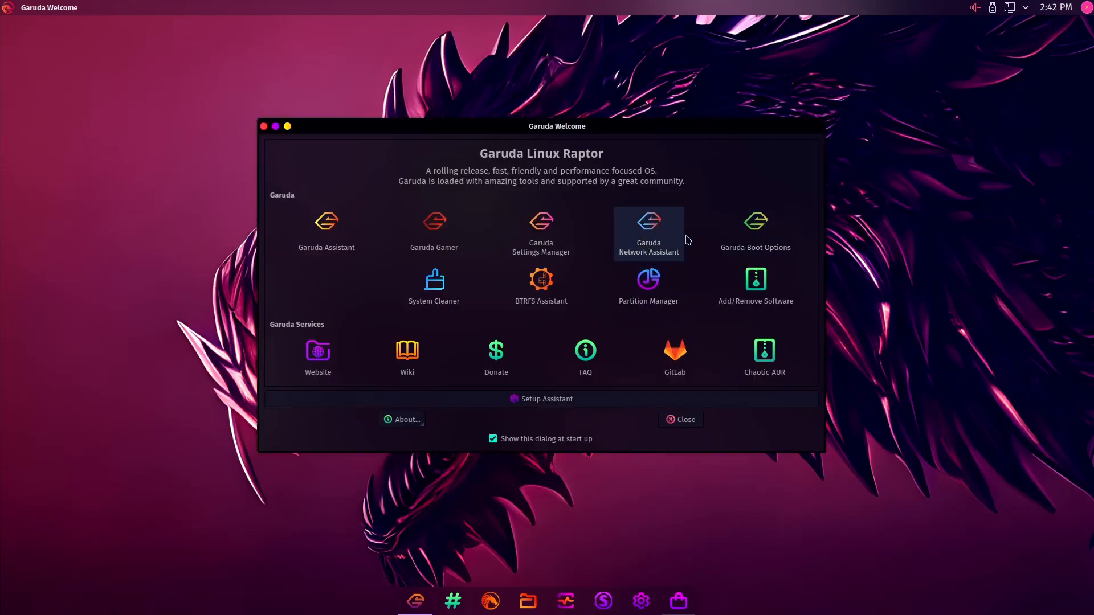
# Step: Open Garuda Boot Options with the account password, try the fade-in splash theme and close without applying it
pyautogui.click(756, 233)
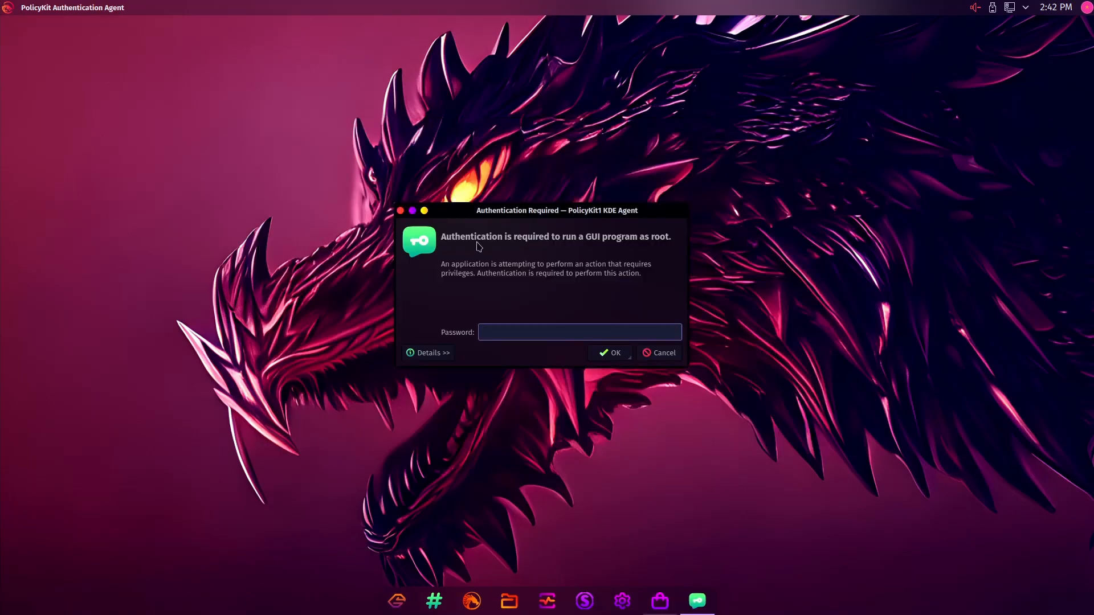
pyautogui.press('Escape')
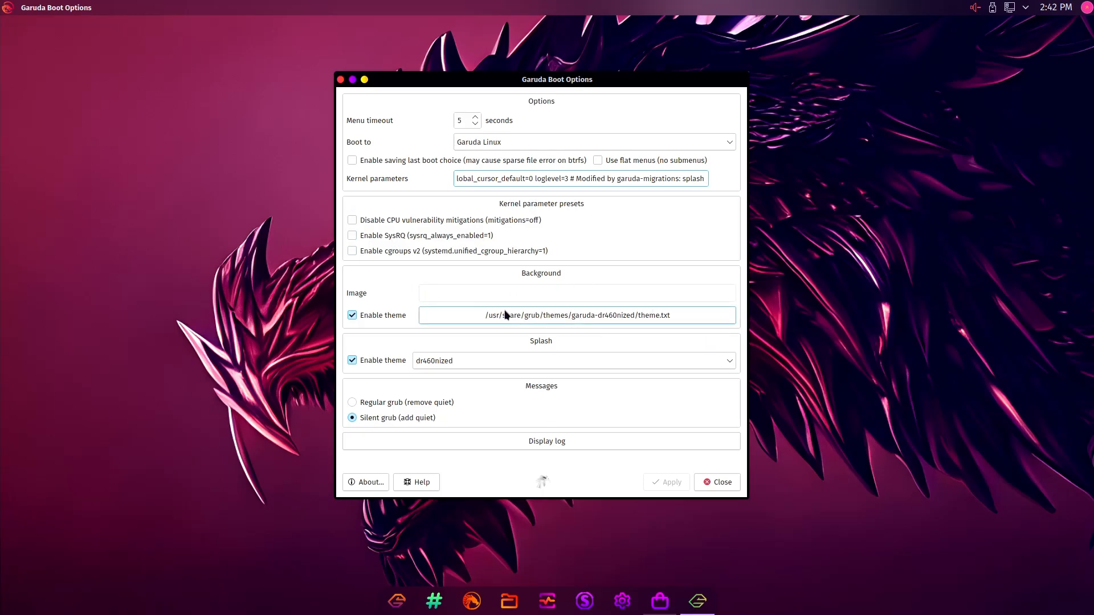
pyautogui.click(517, 361)
pyautogui.click(515, 357)
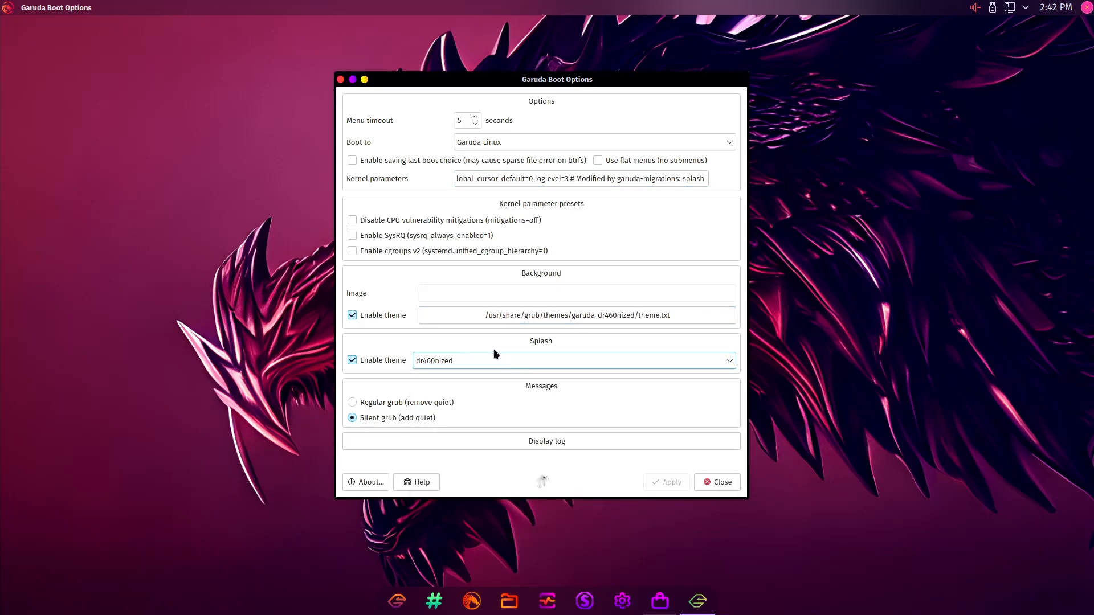
pyautogui.scroll(-1, 455, 353)
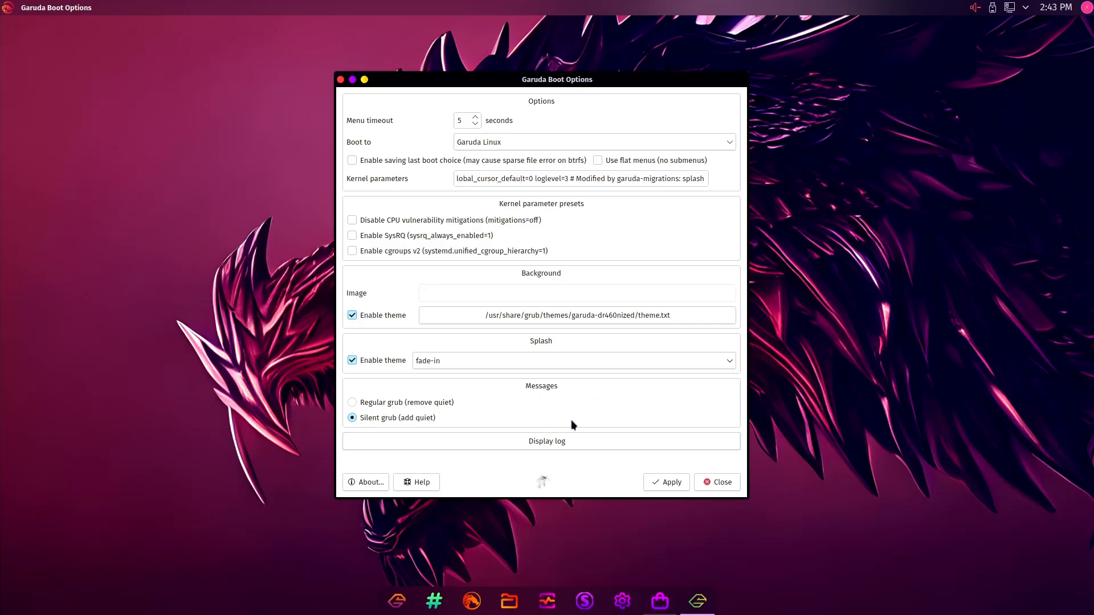
pyautogui.click(717, 482)
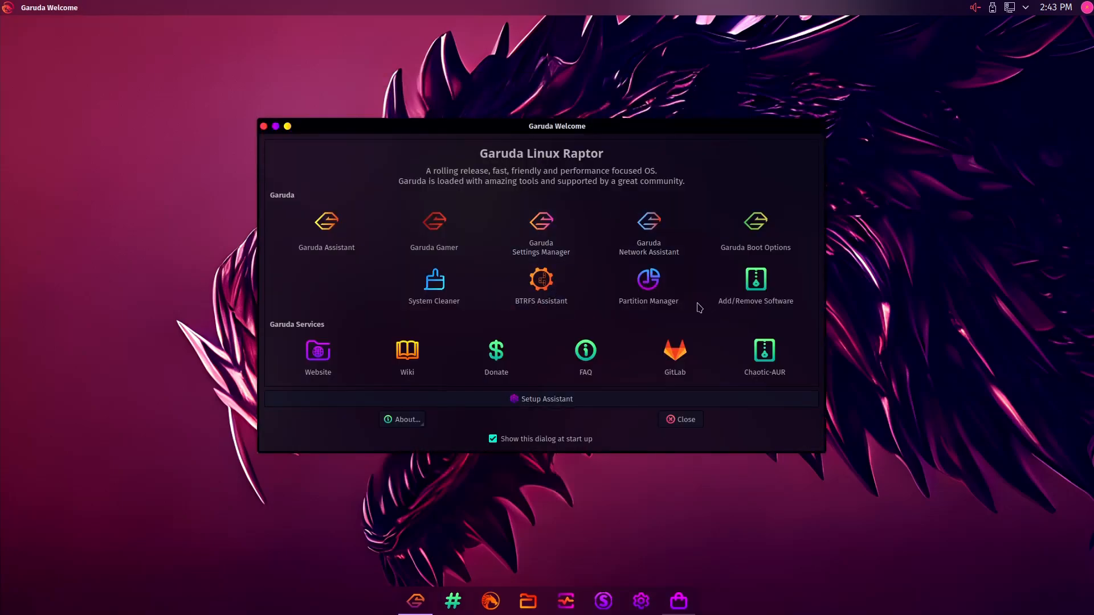
# Step: Look over the Garuda services in the welcome window and close it
pyautogui.scroll(-5, 471, 323)
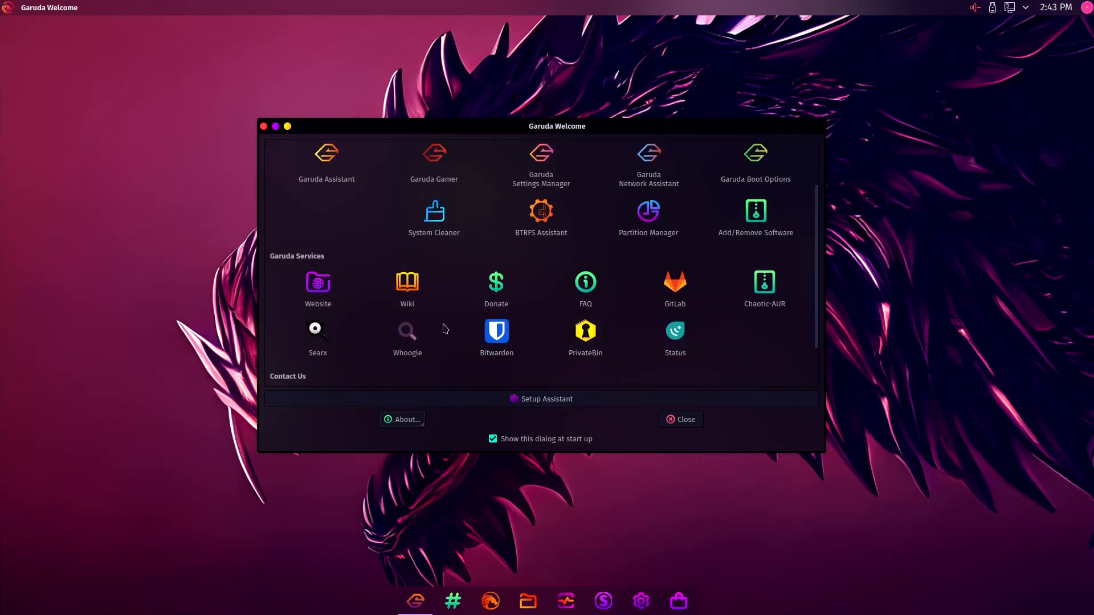
pyautogui.click(685, 420)
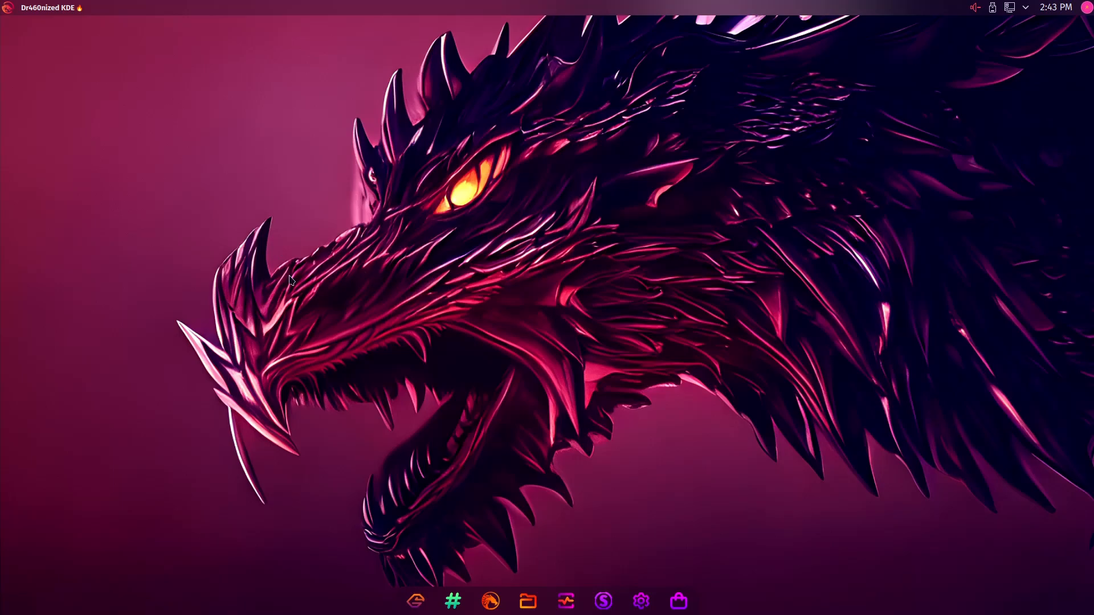
pyautogui.moveTo(399, 179)
pyautogui.mouseDown()
pyautogui.moveTo(543, 280)
pyautogui.moveTo(527, 285)
pyautogui.moveTo(557, 319)
pyautogui.mouseUp()
pyautogui.moveTo(279, 57); pyautogui.dragTo(655, 282)
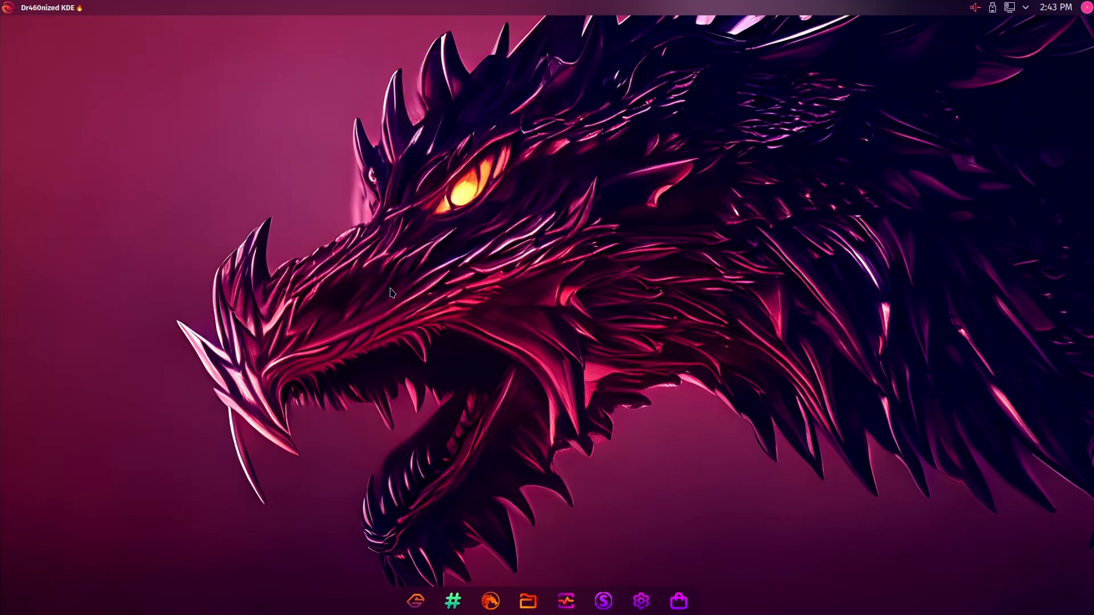